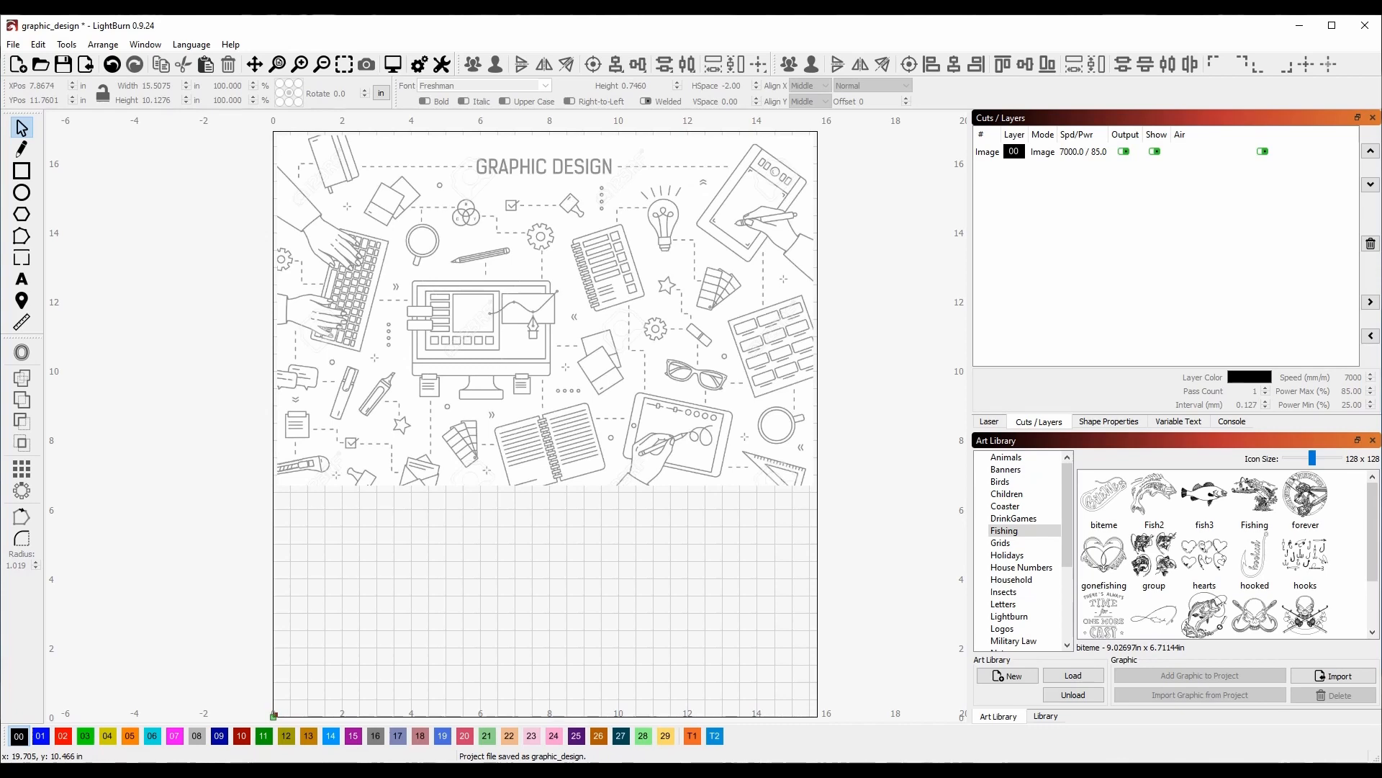
Delete the existing graphic design image so the canvas is empty.
click(508, 283)
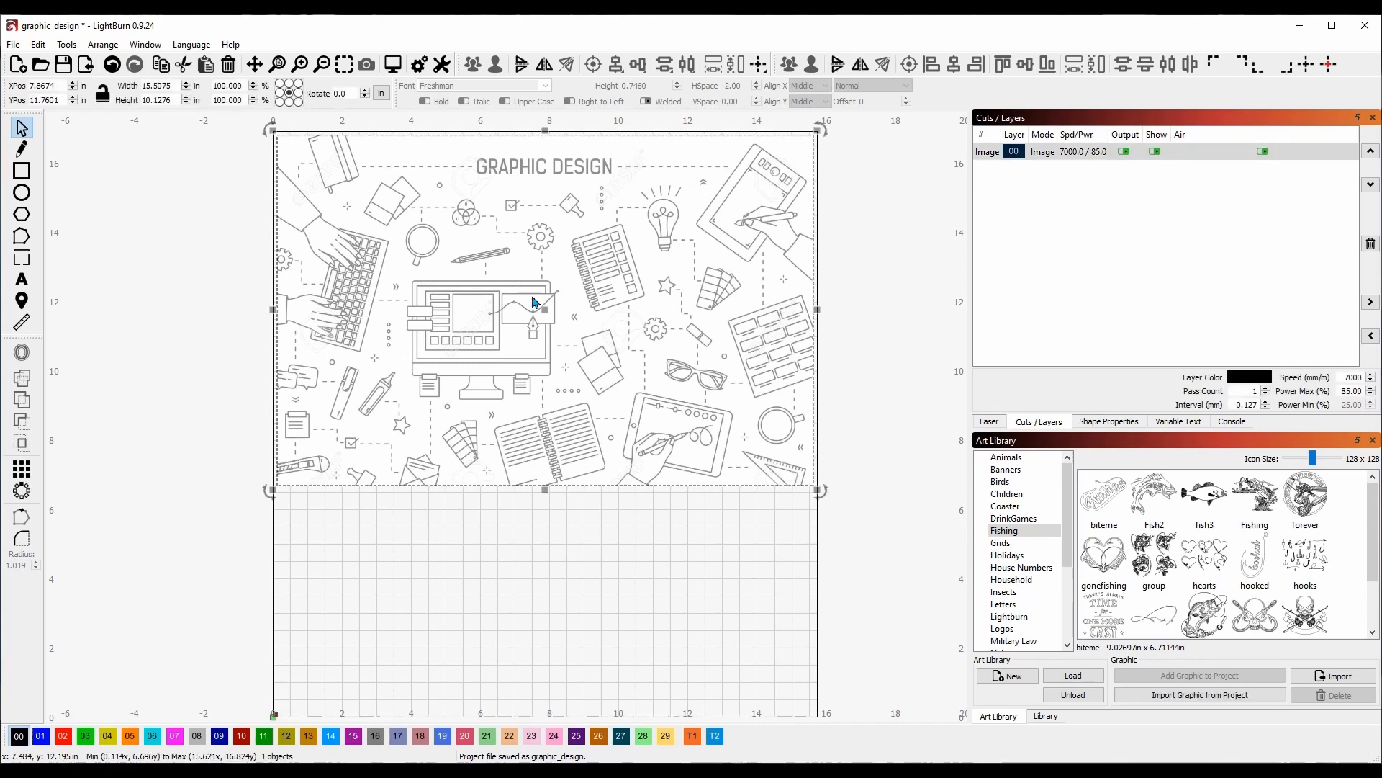
key(Delete)
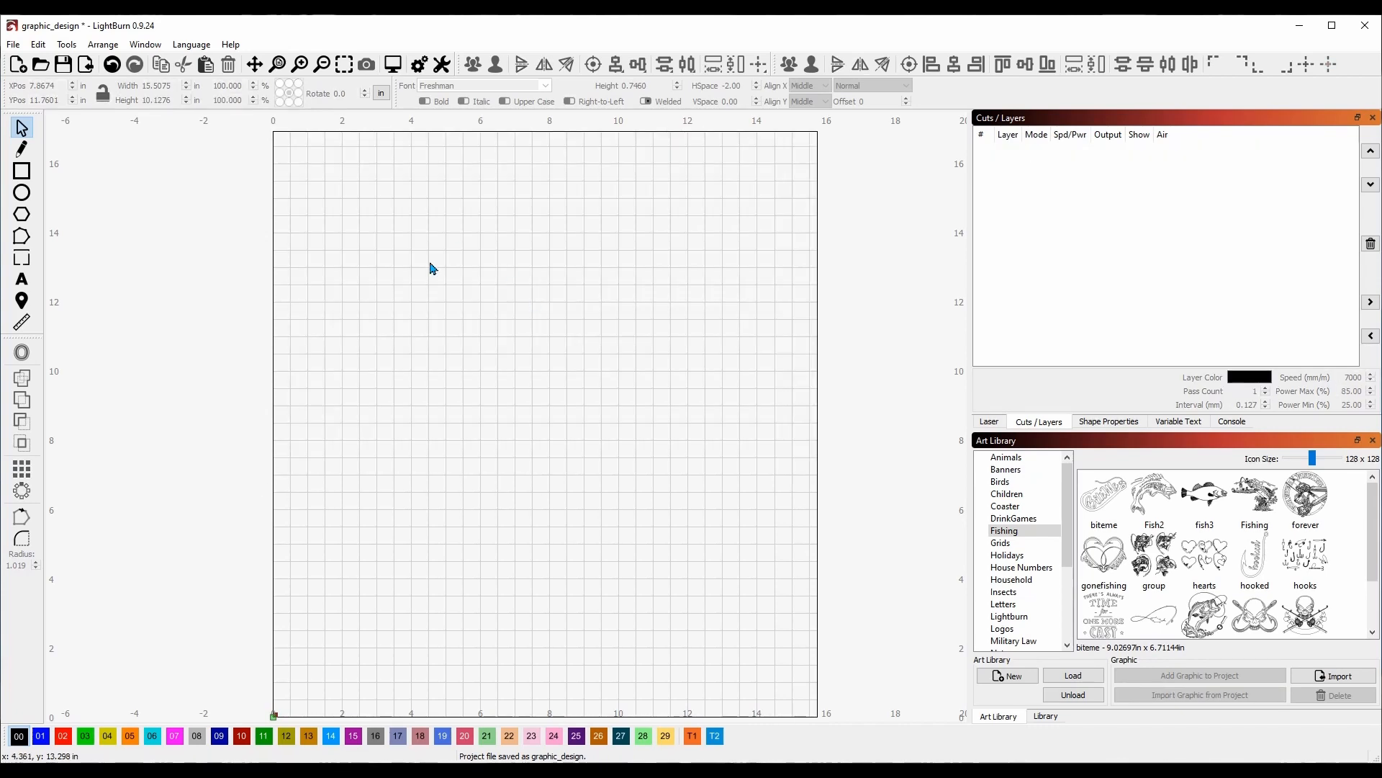
Draw a rectangle sized 12 × 8 inches and lock its aspect ratio.
click(21, 176)
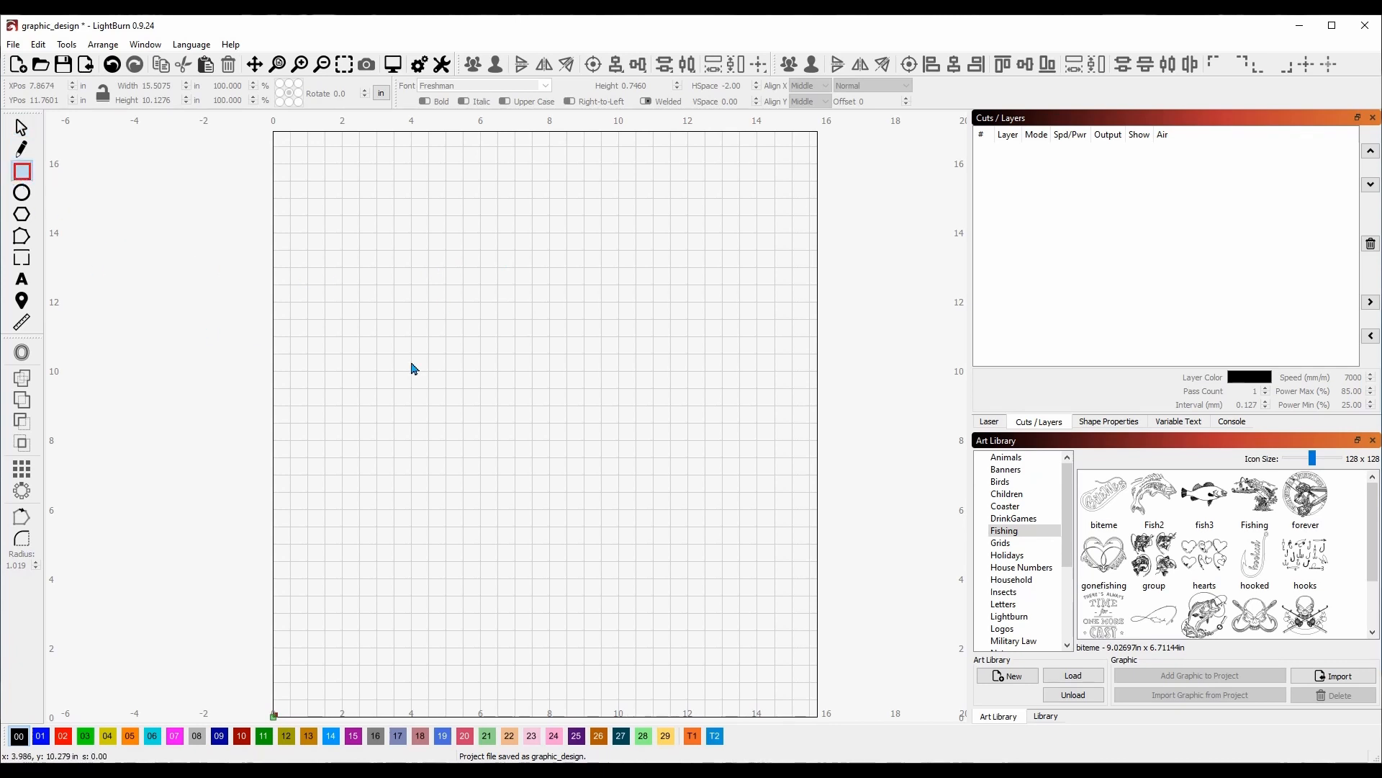
drag(345, 249, 734, 440)
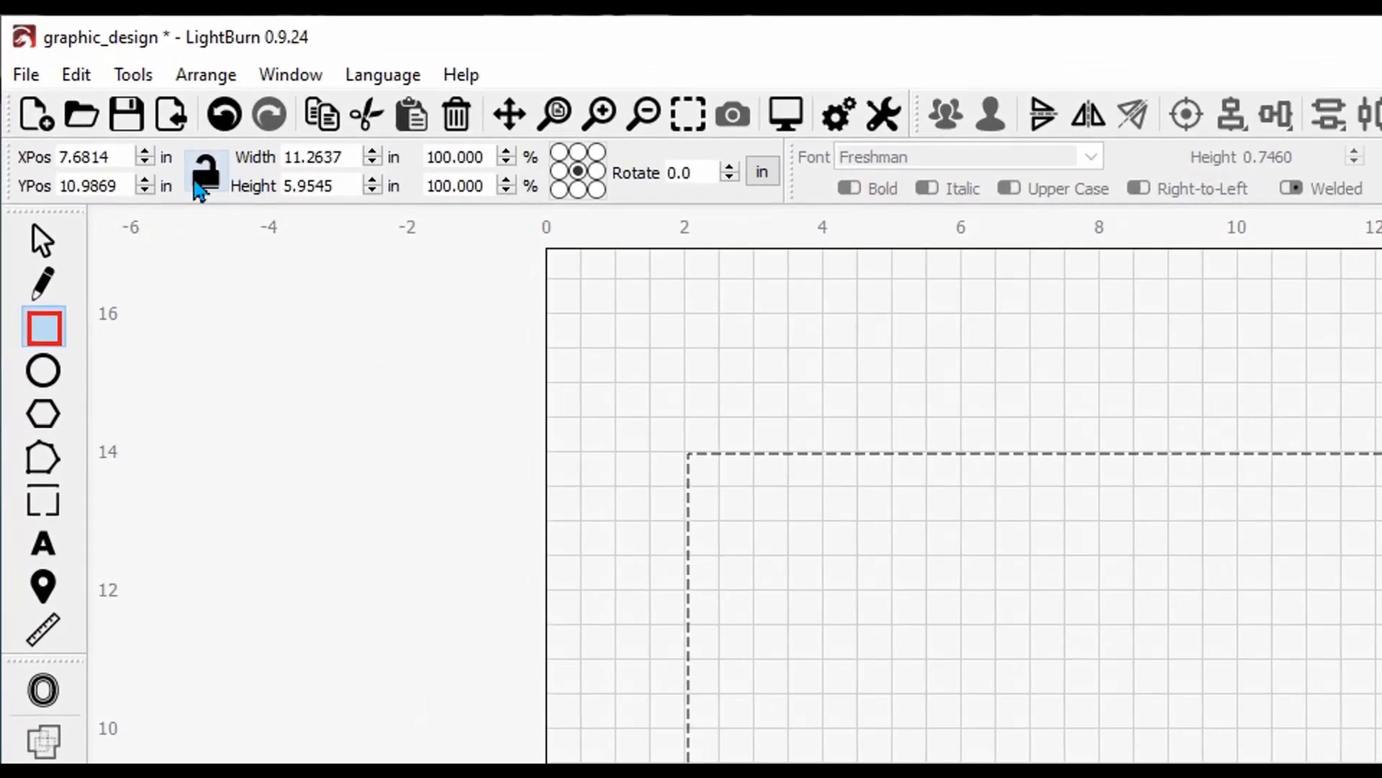
double_click(341, 157)
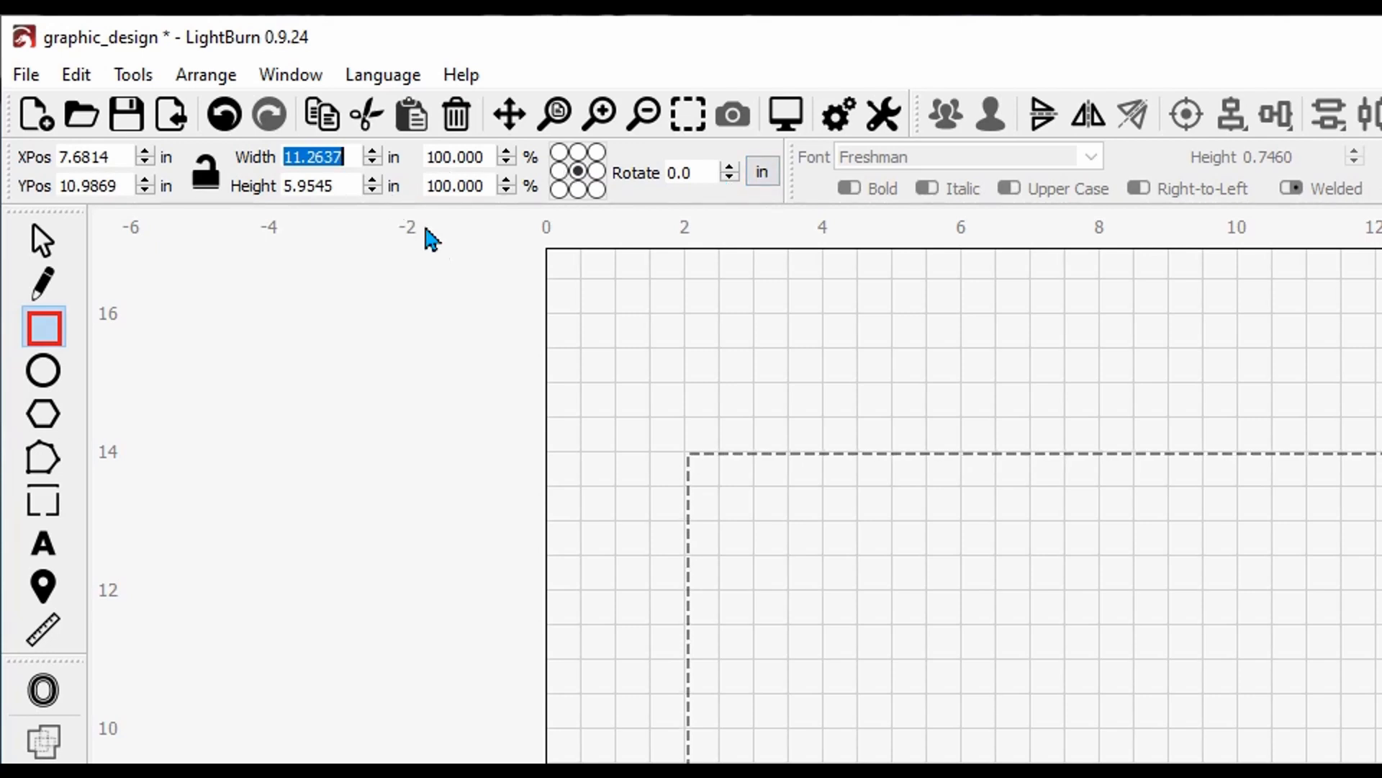
text(12)
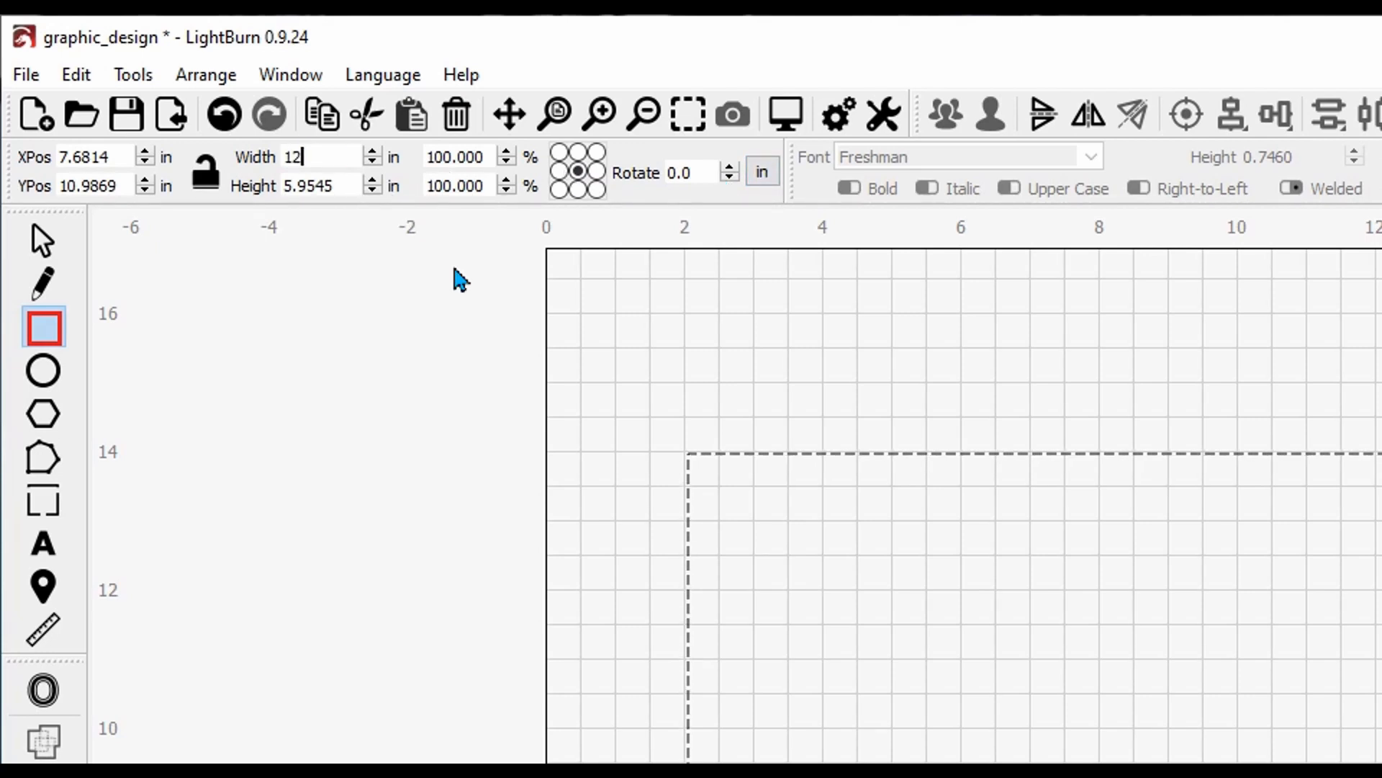
key(Tab)
text(8)
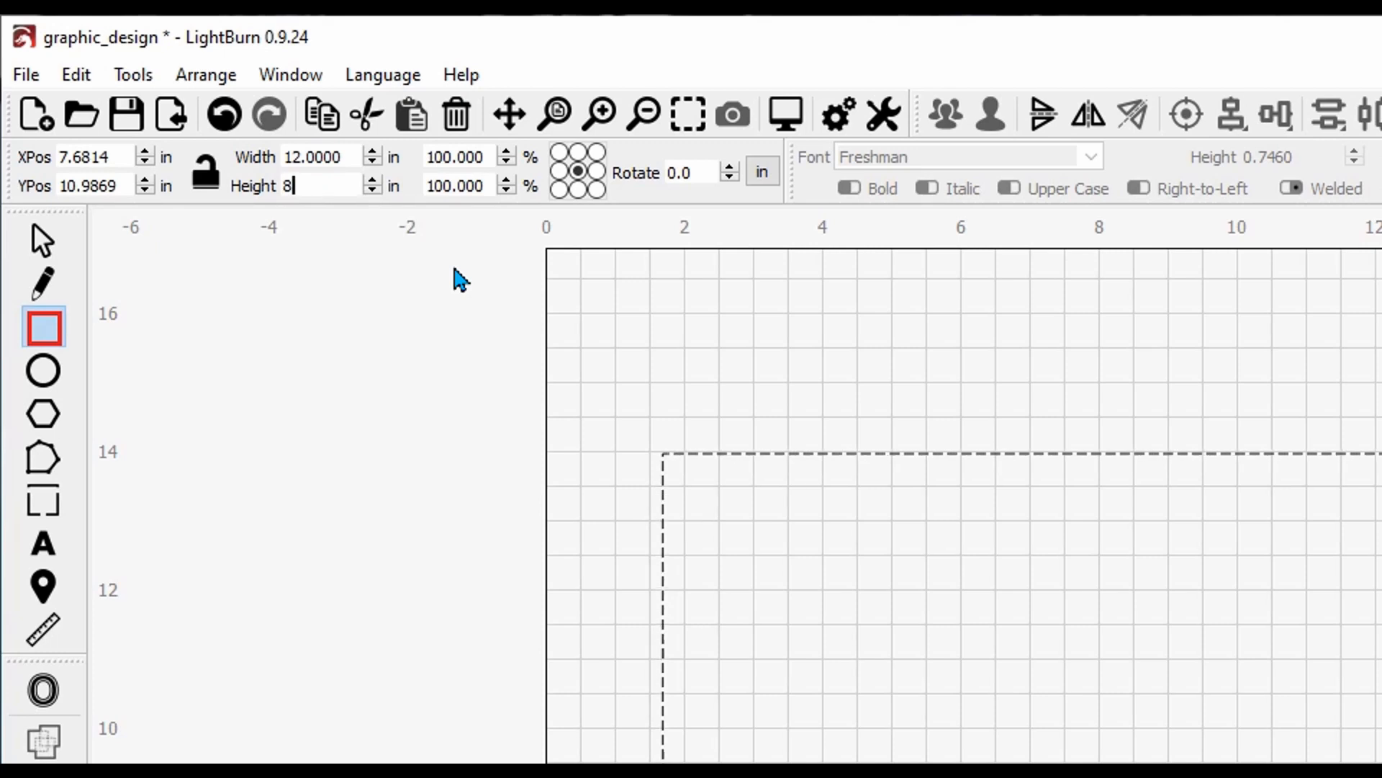
key(Return)
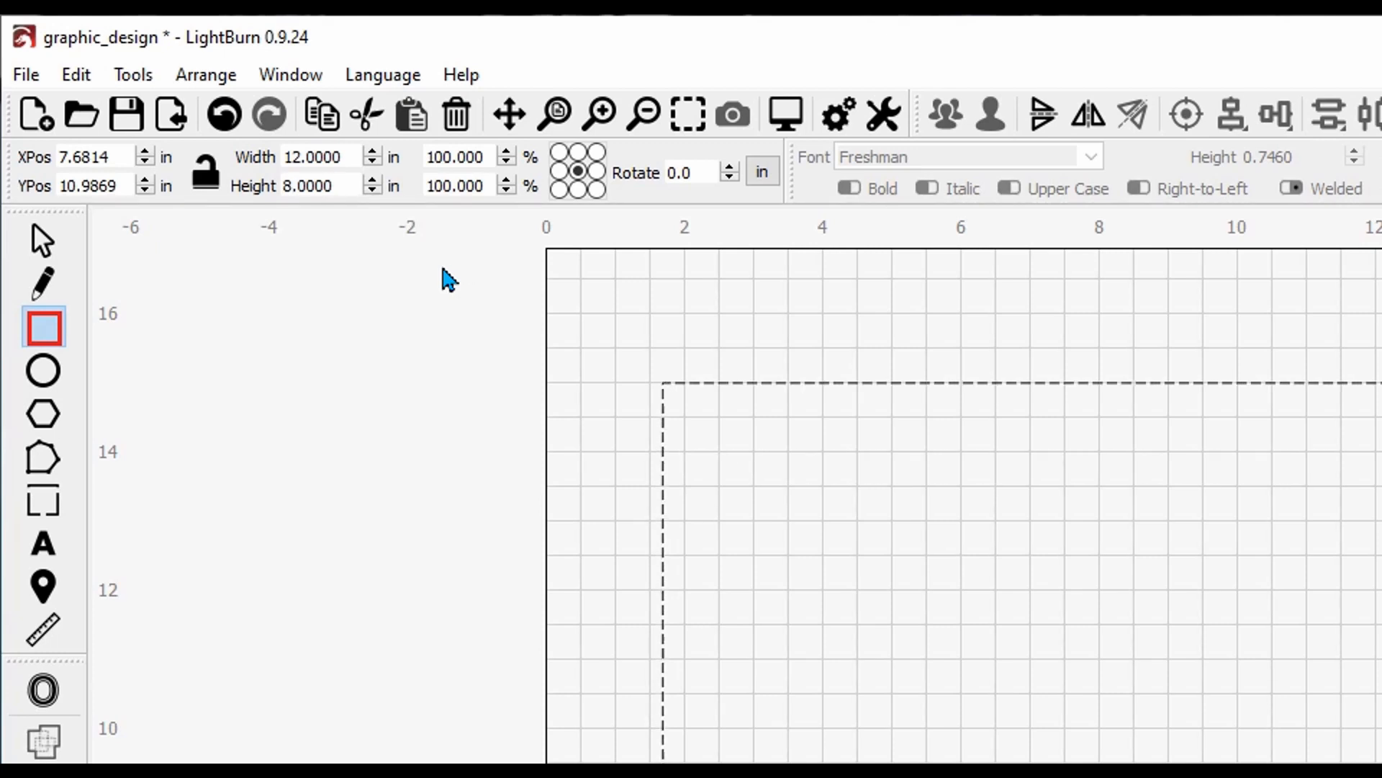
click(208, 176)
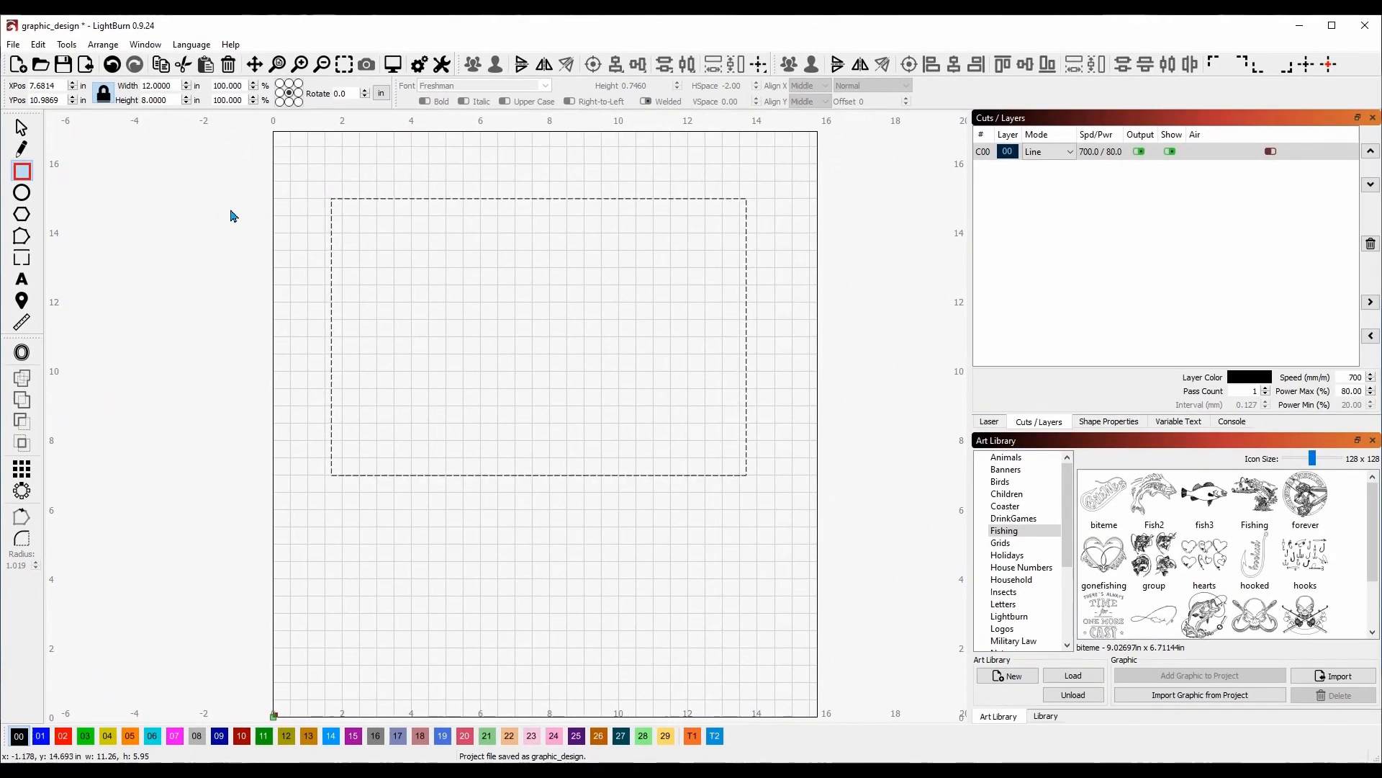
click(22, 128)
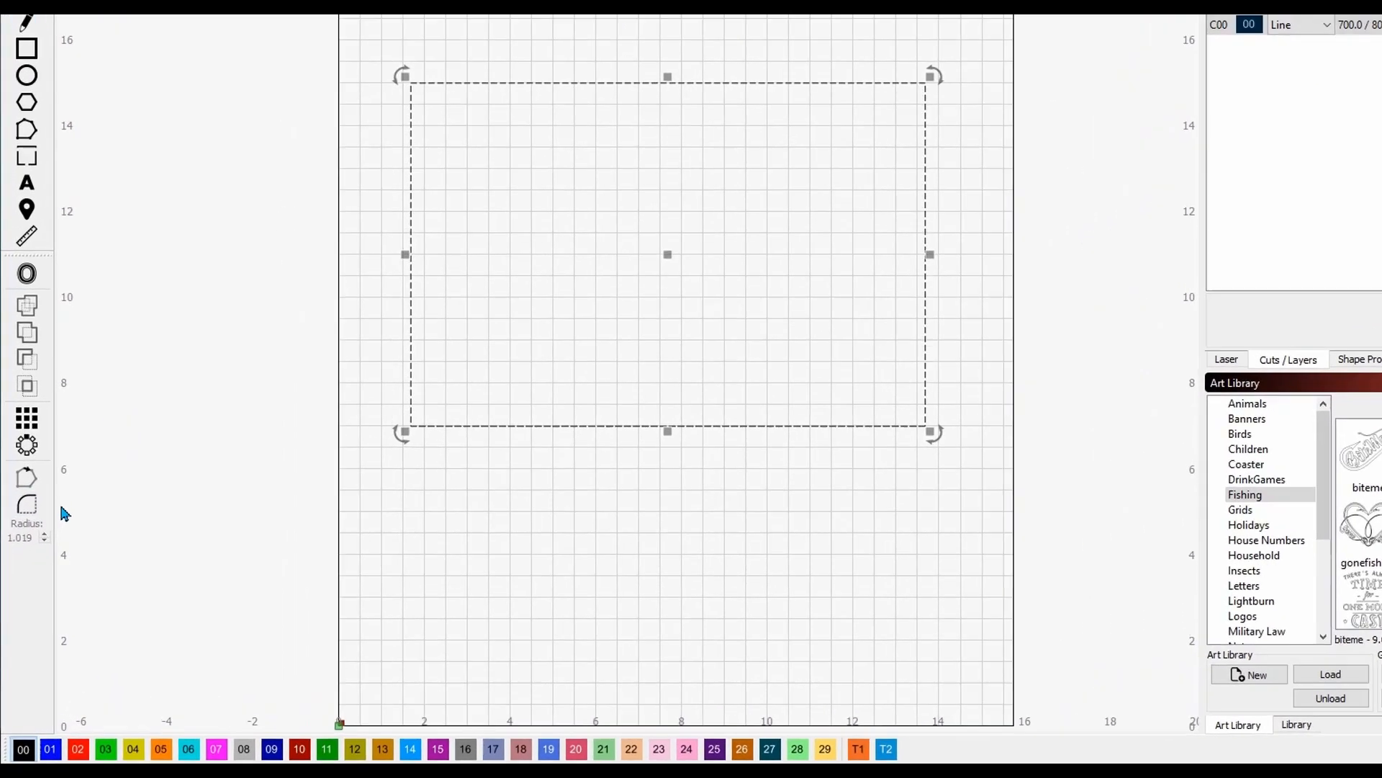
Round all four corners of the 12 × 8 rectangle to a 1.019 inch radius.
click(30, 509)
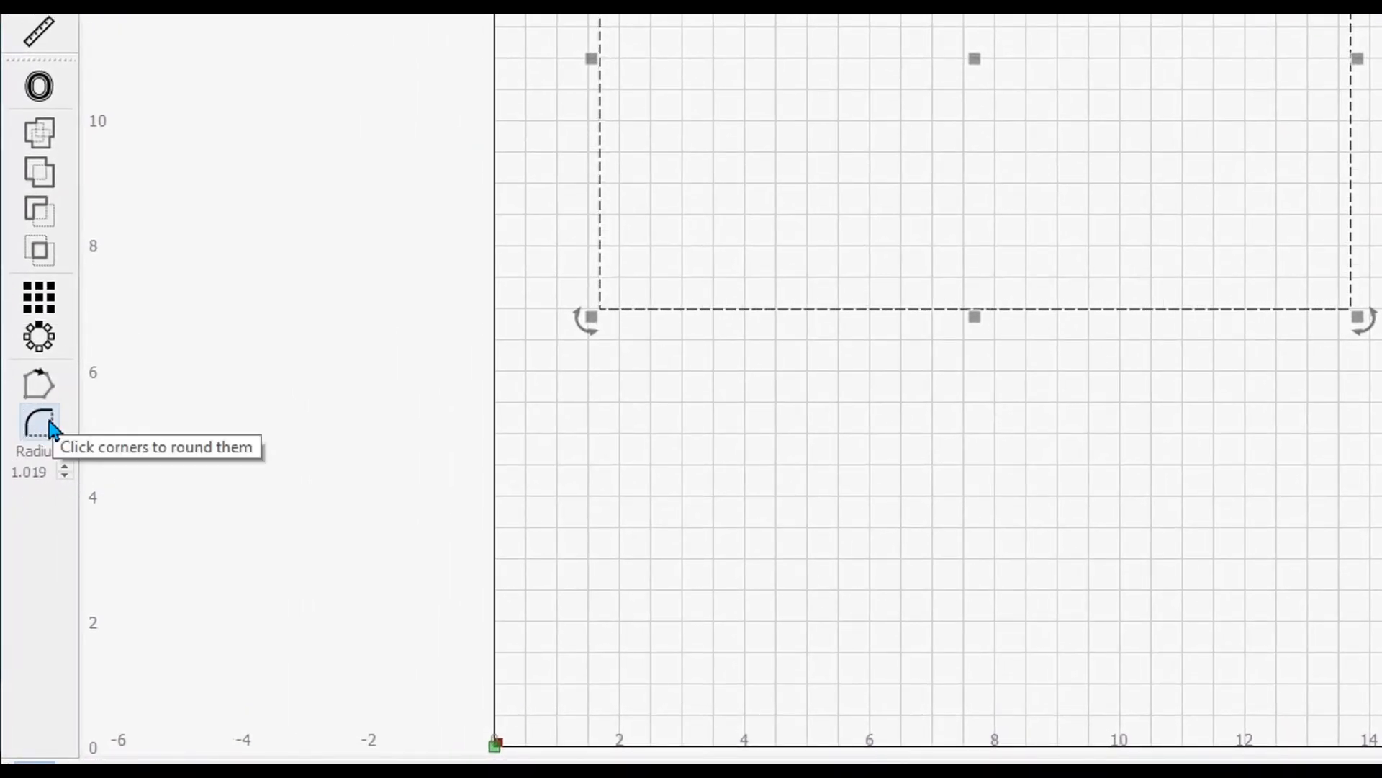
click(41, 426)
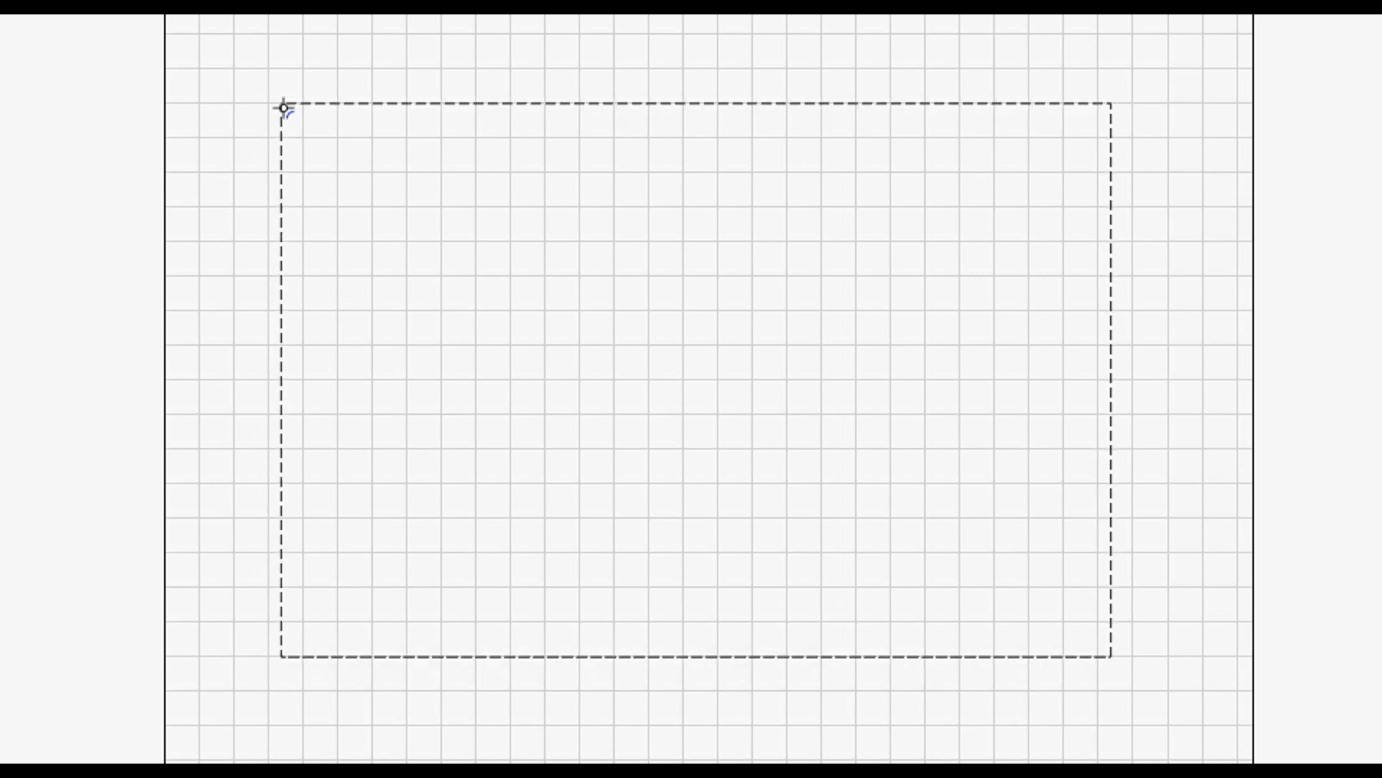
click(283, 105)
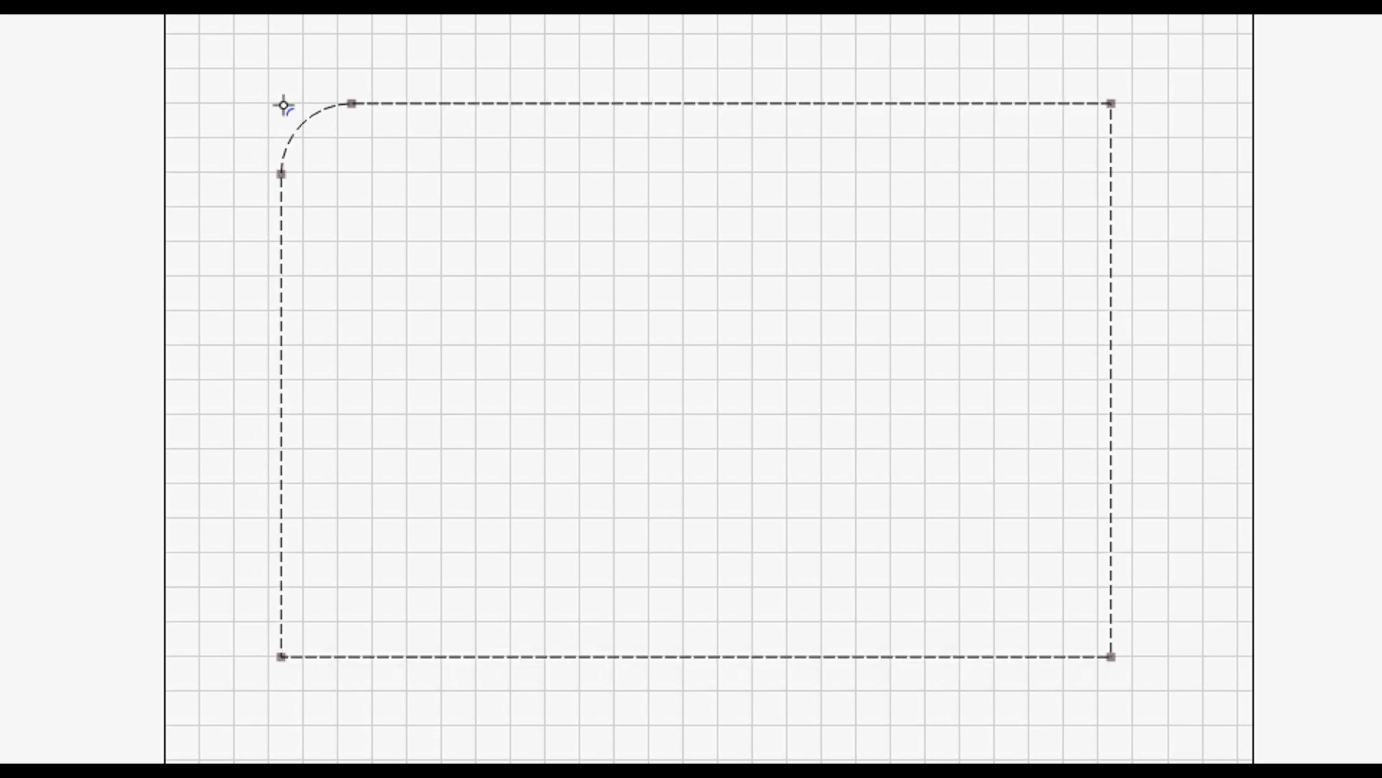
click(283, 657)
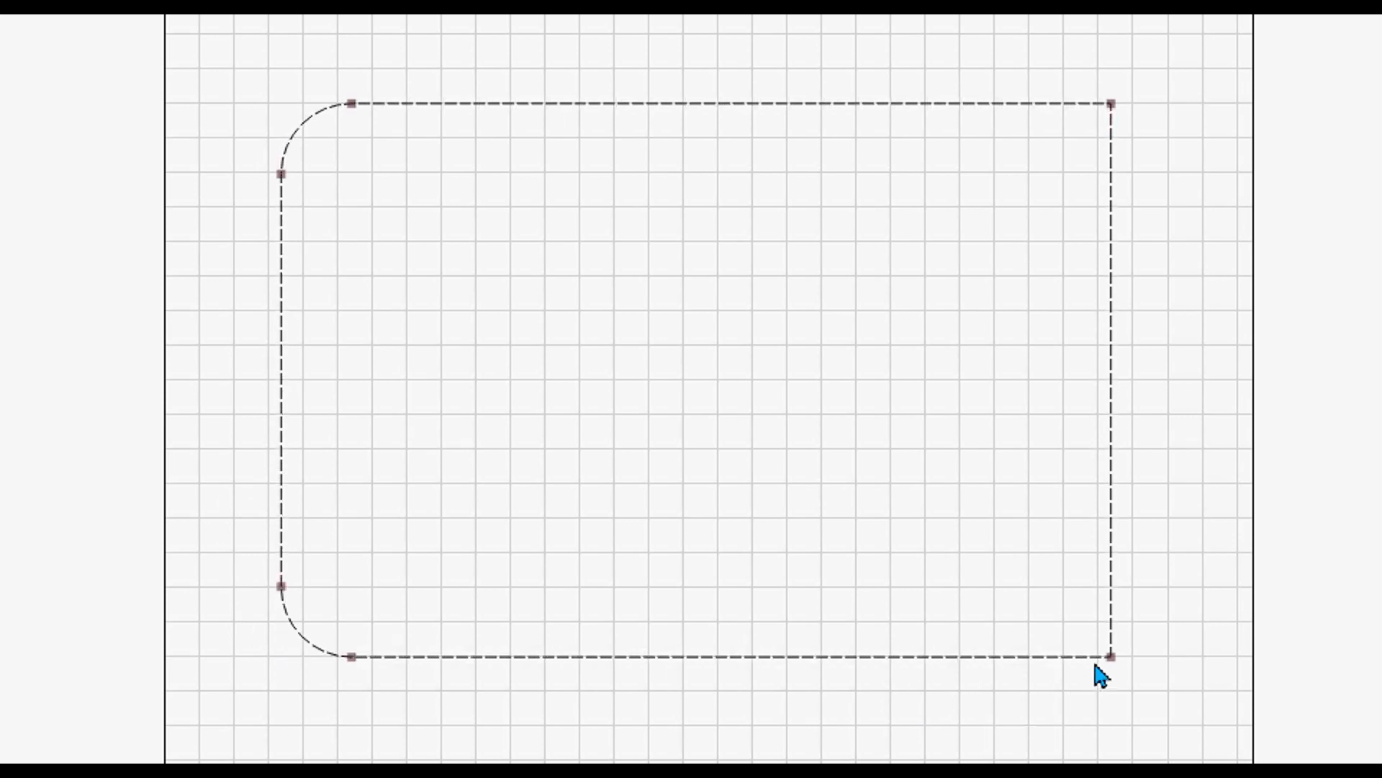
click(1111, 655)
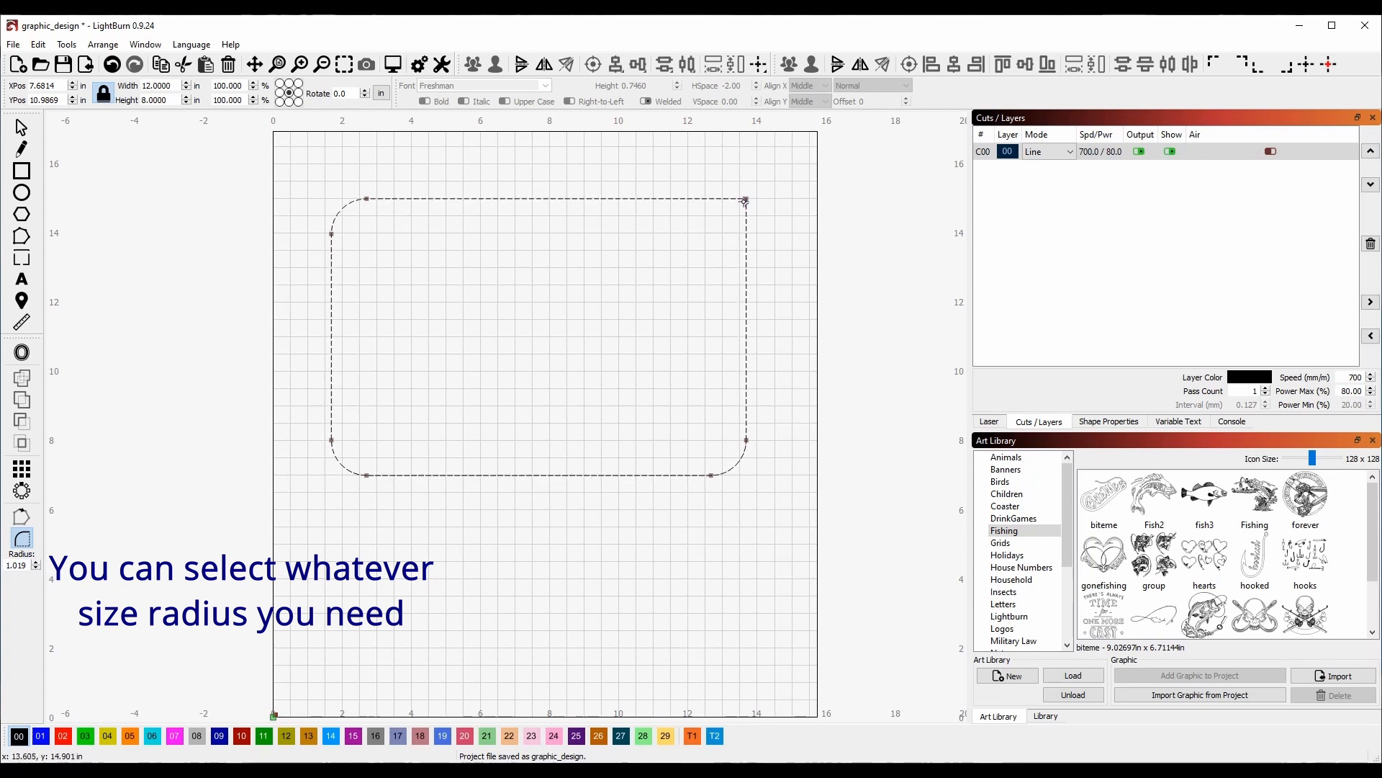
click(747, 201)
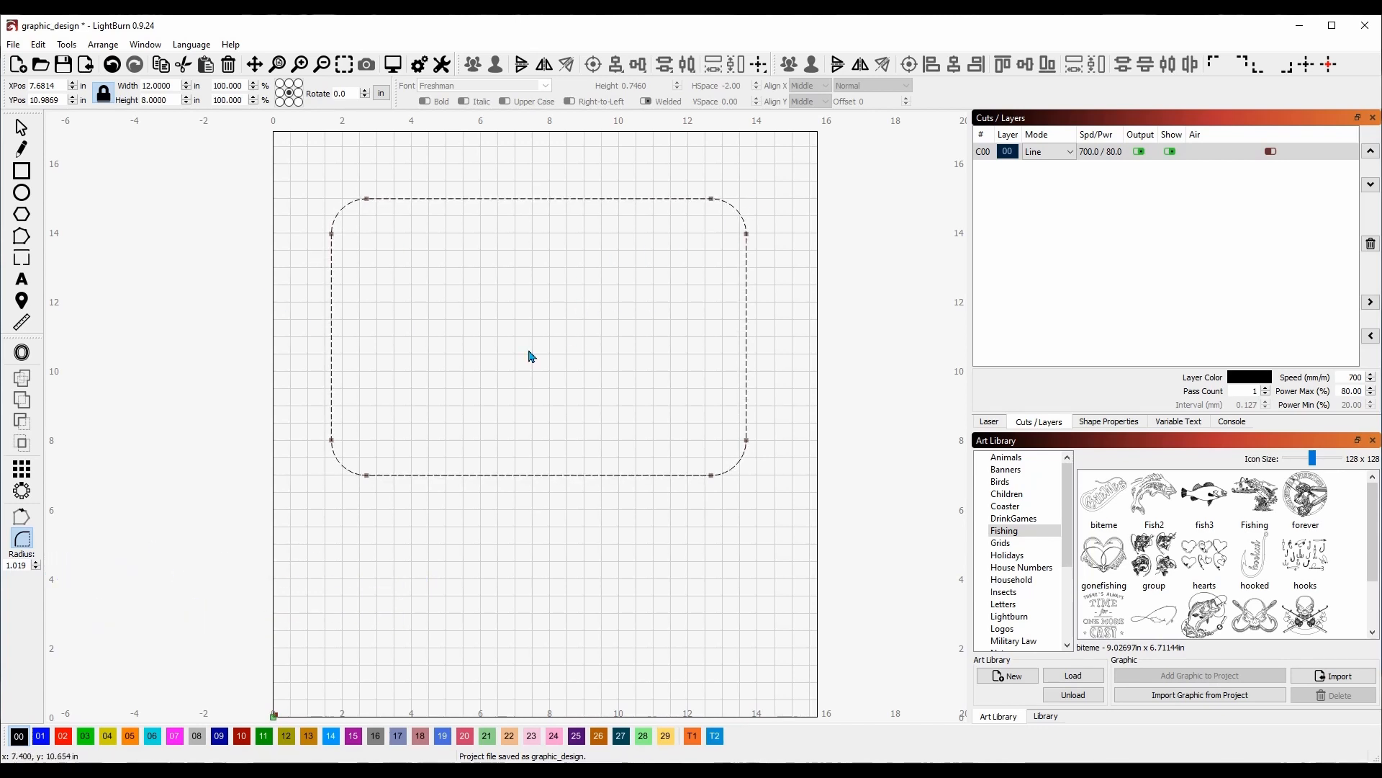
click(22, 128)
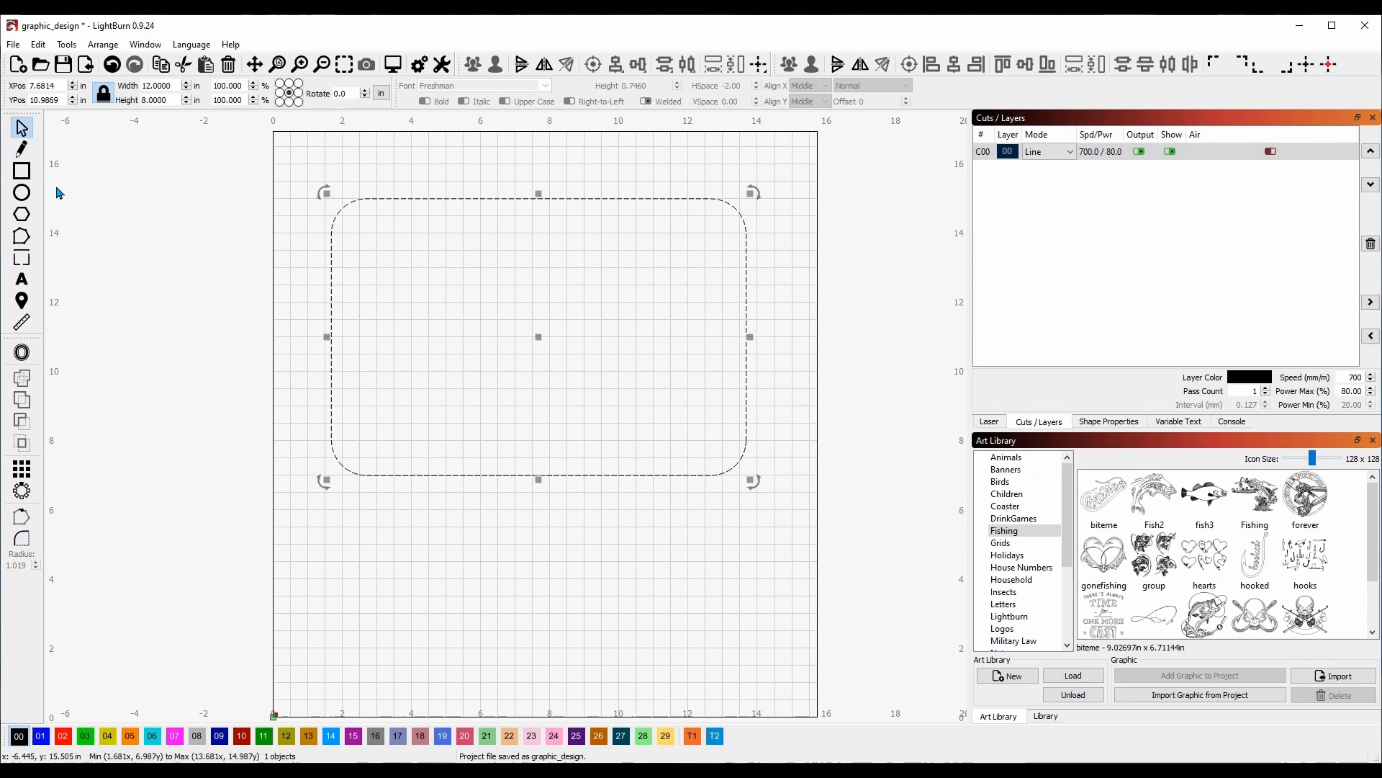
click(277, 294)
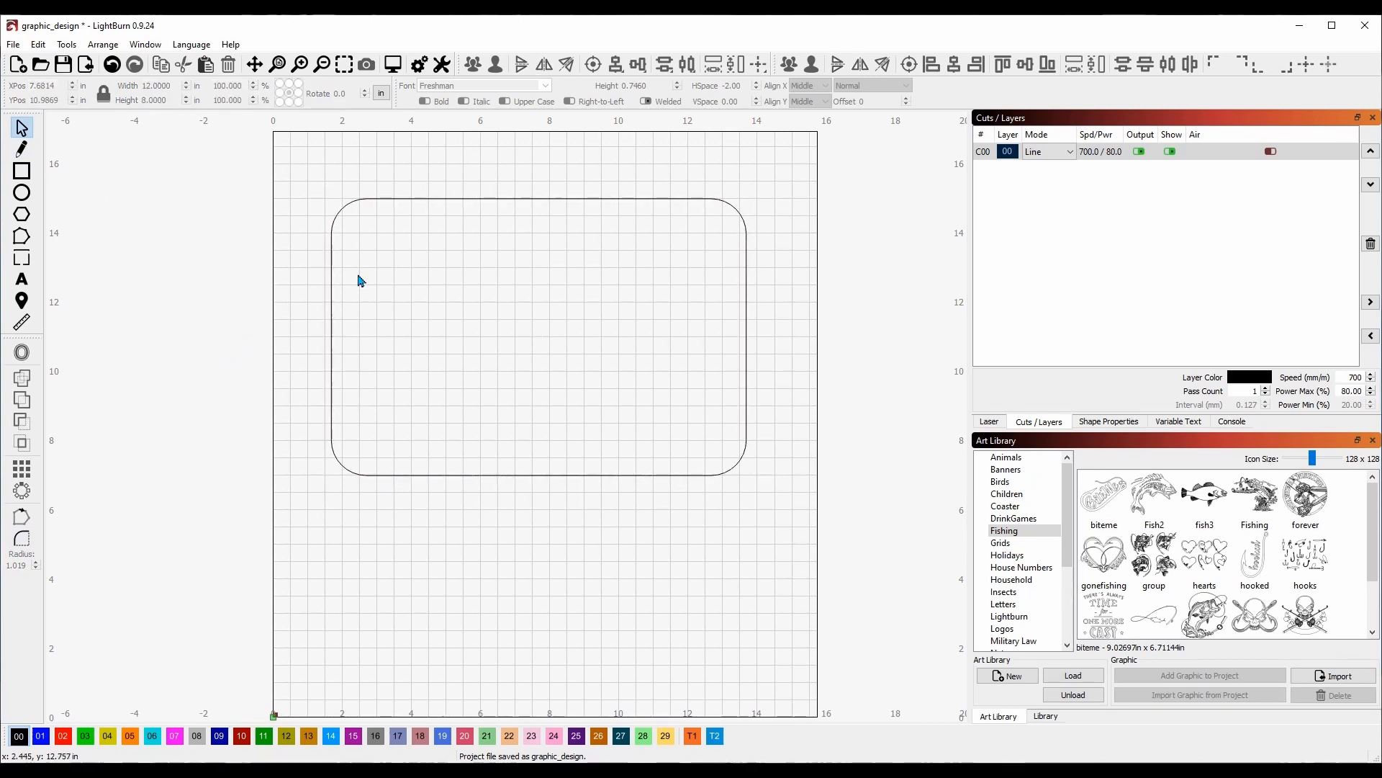
click(431, 198)
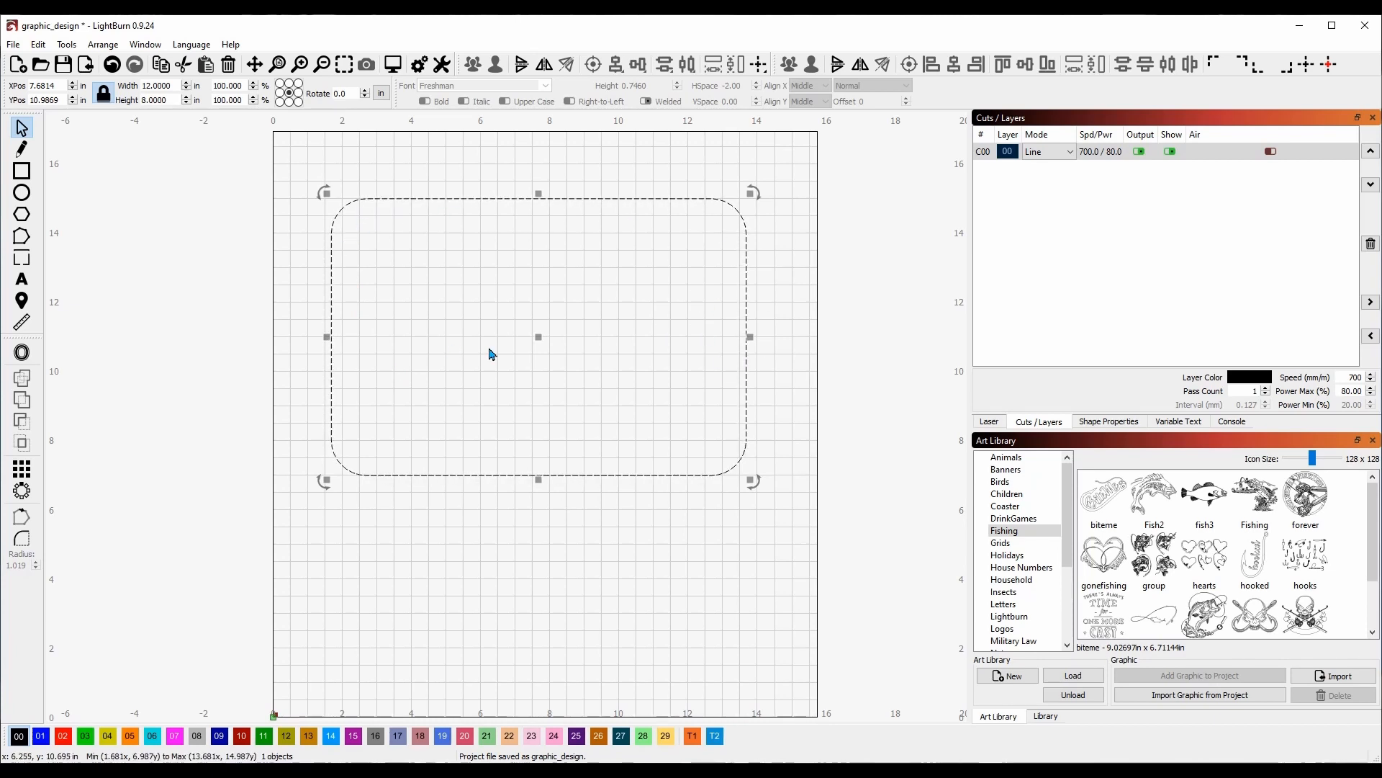
Create a slightly smaller inset copy of the rounded rectangle, then reselect the outer one.
click(295, 263)
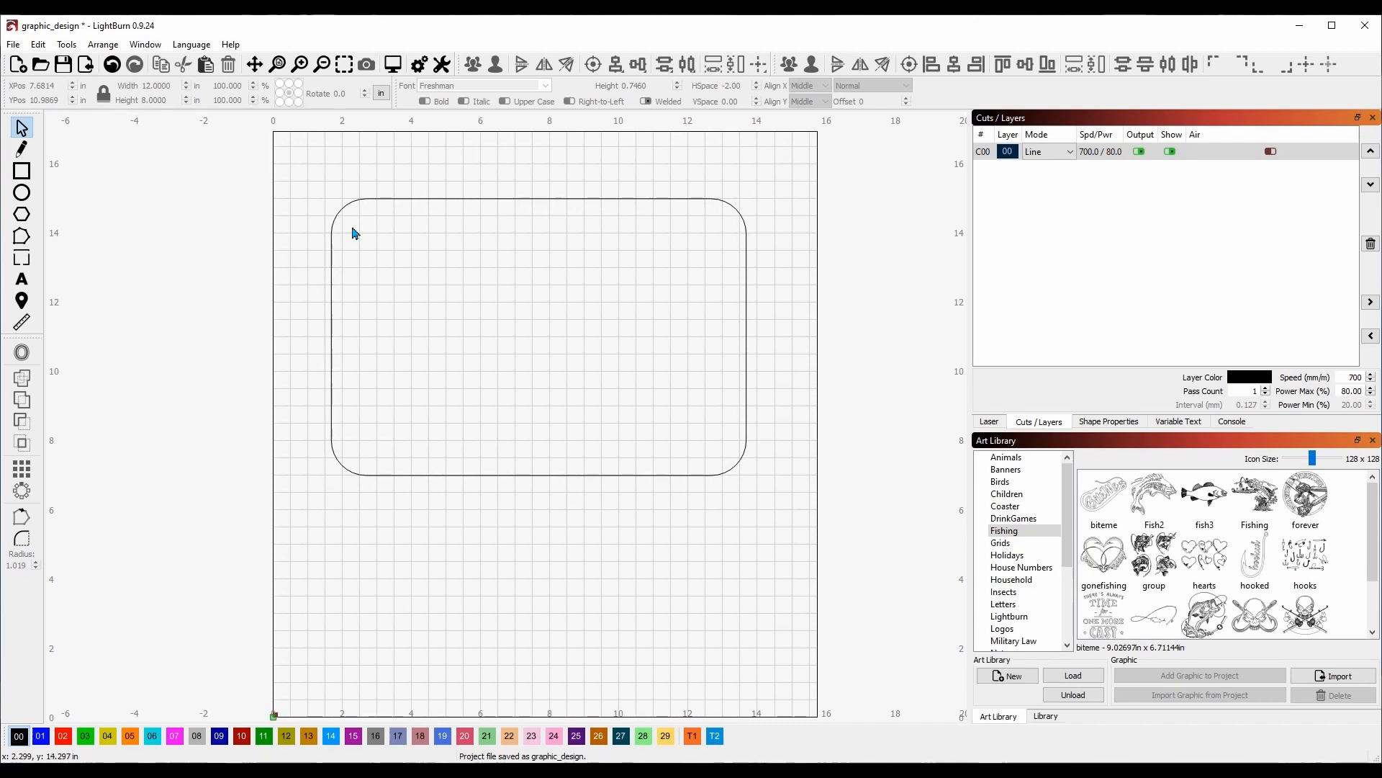
click(361, 197)
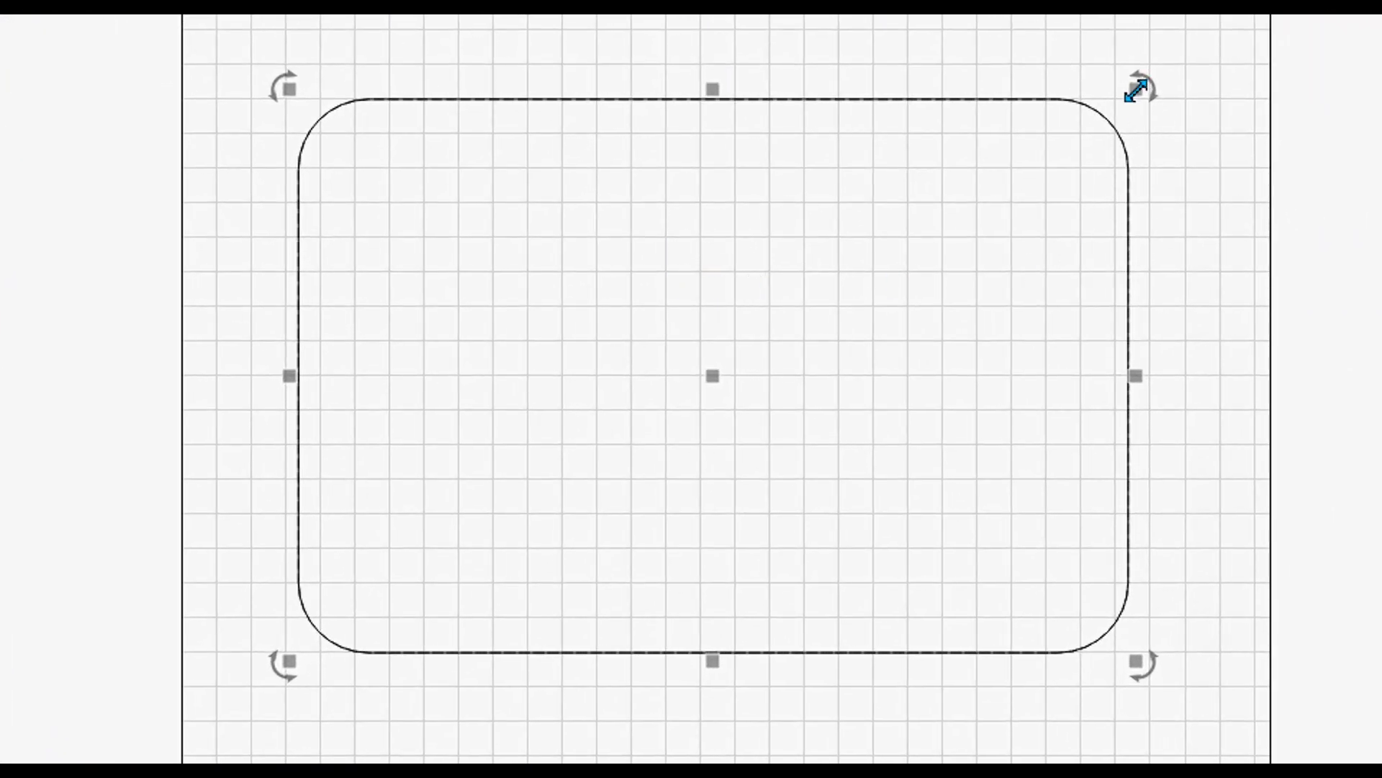
drag(1138, 90, 1119, 107)
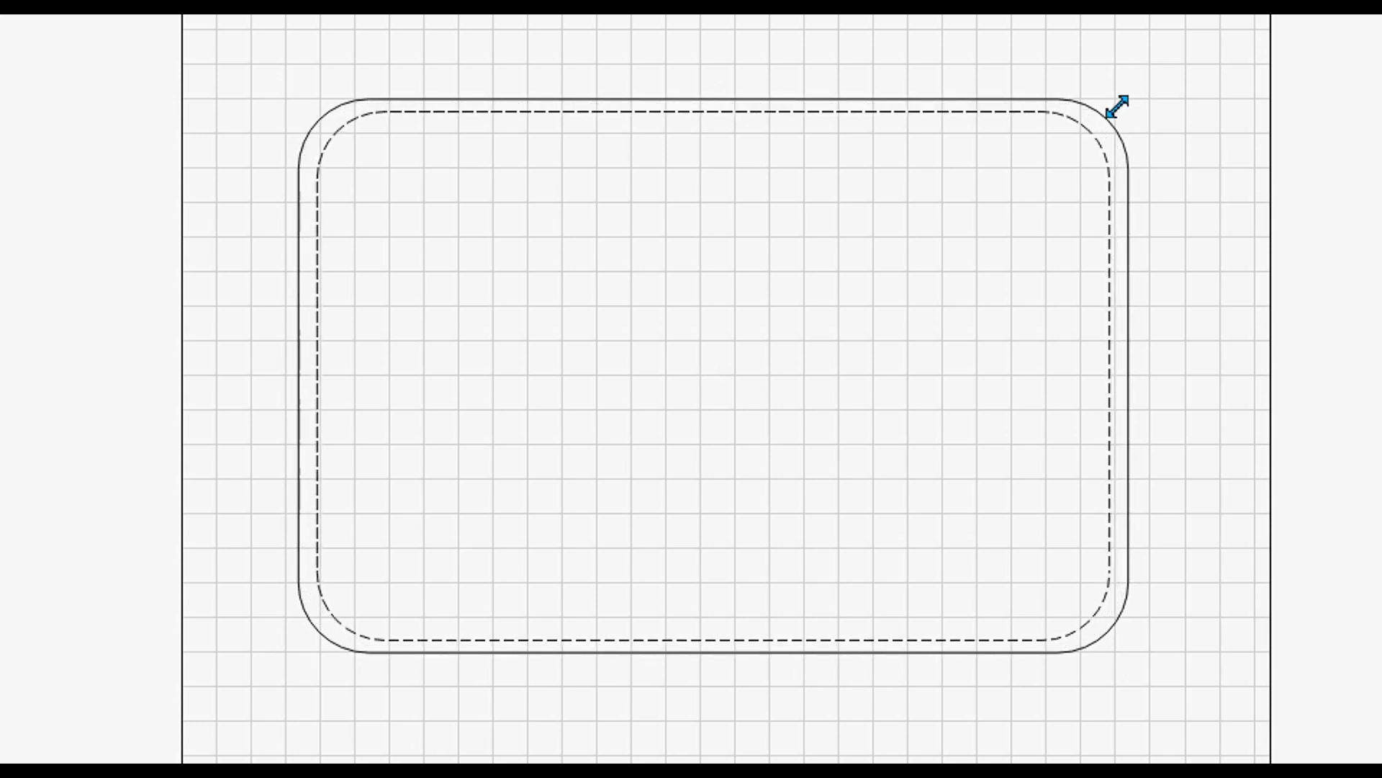
click(1117, 106)
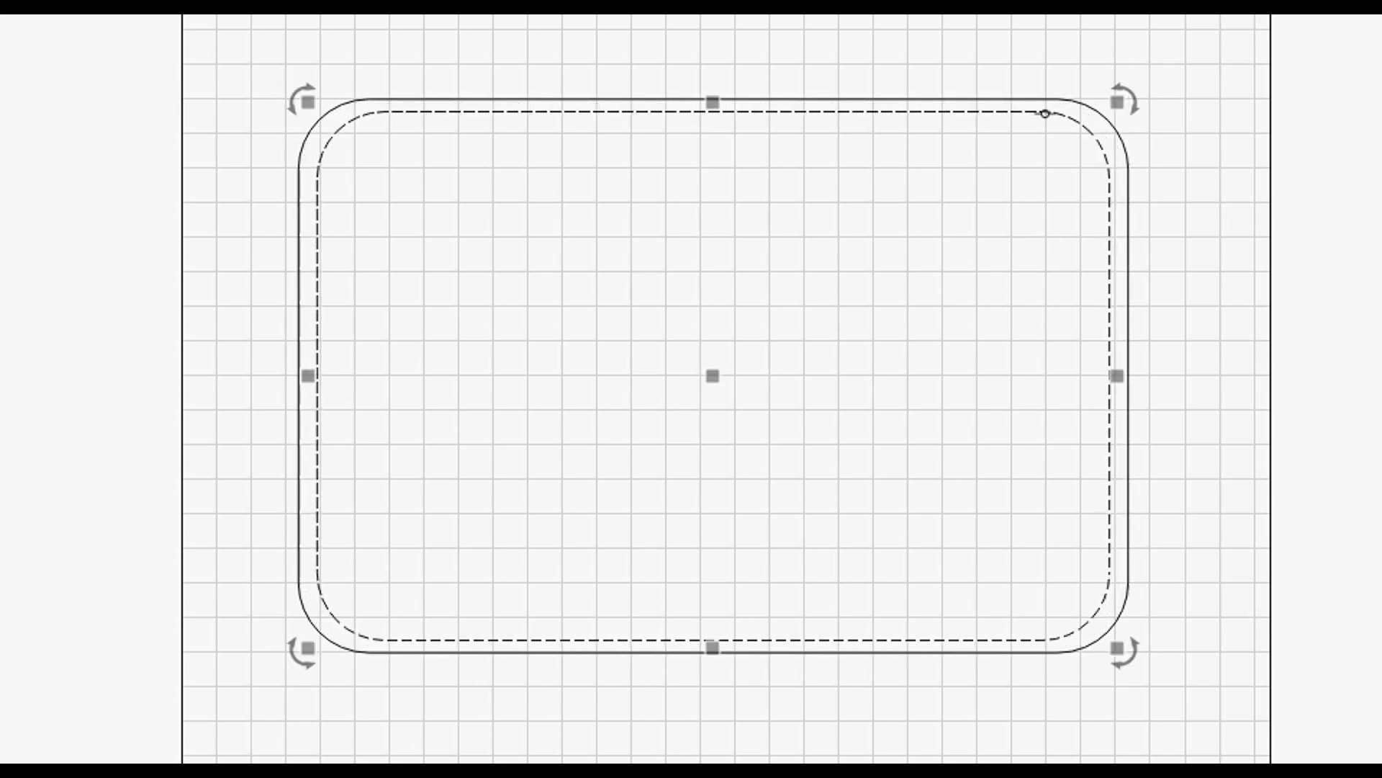
click(216, 213)
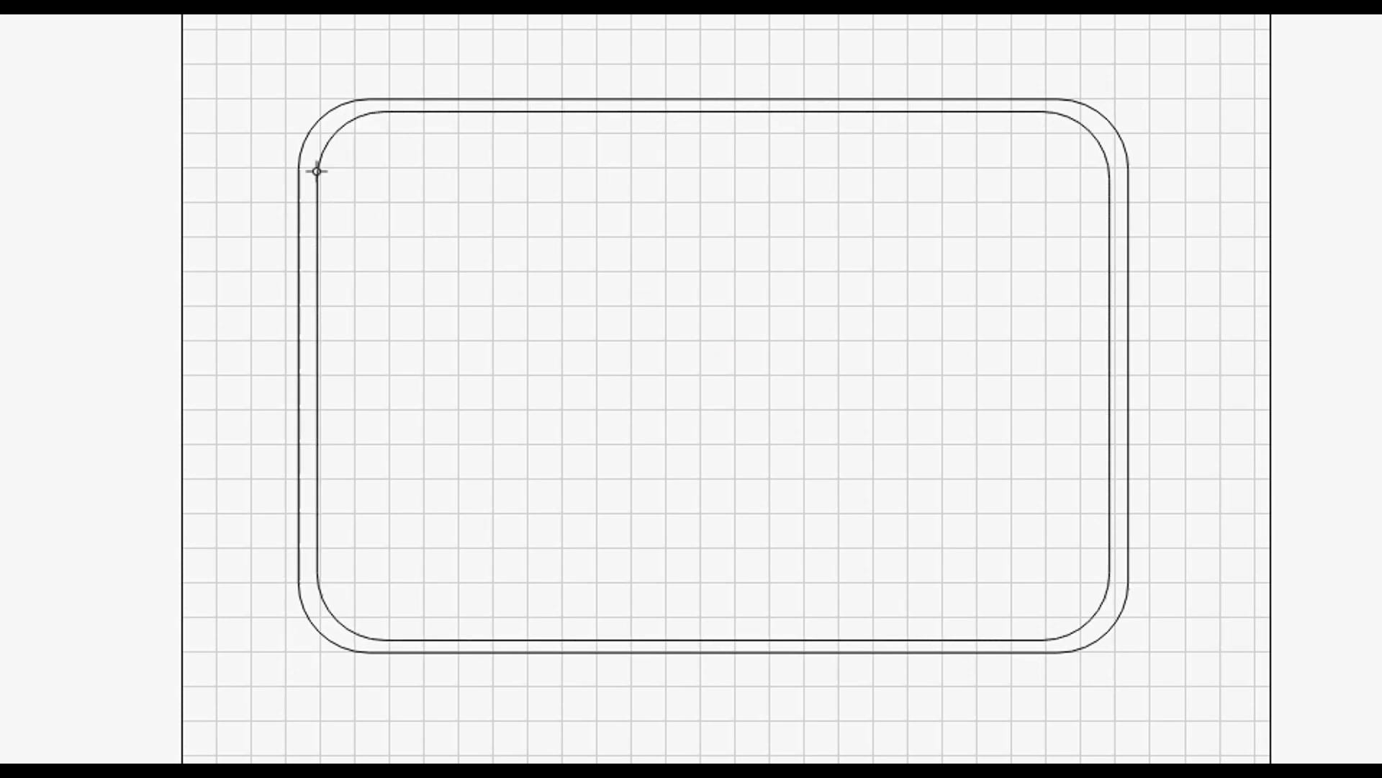
click(551, 100)
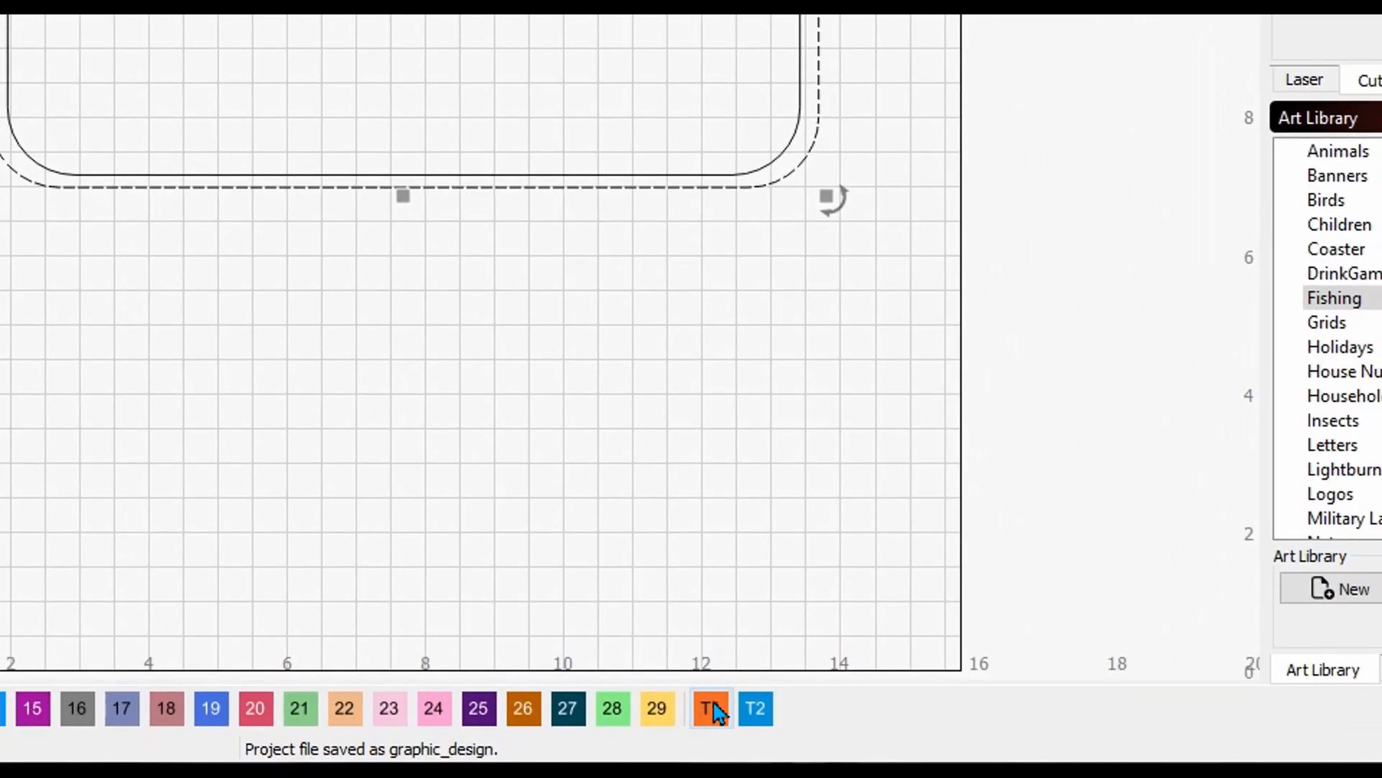
click(712, 717)
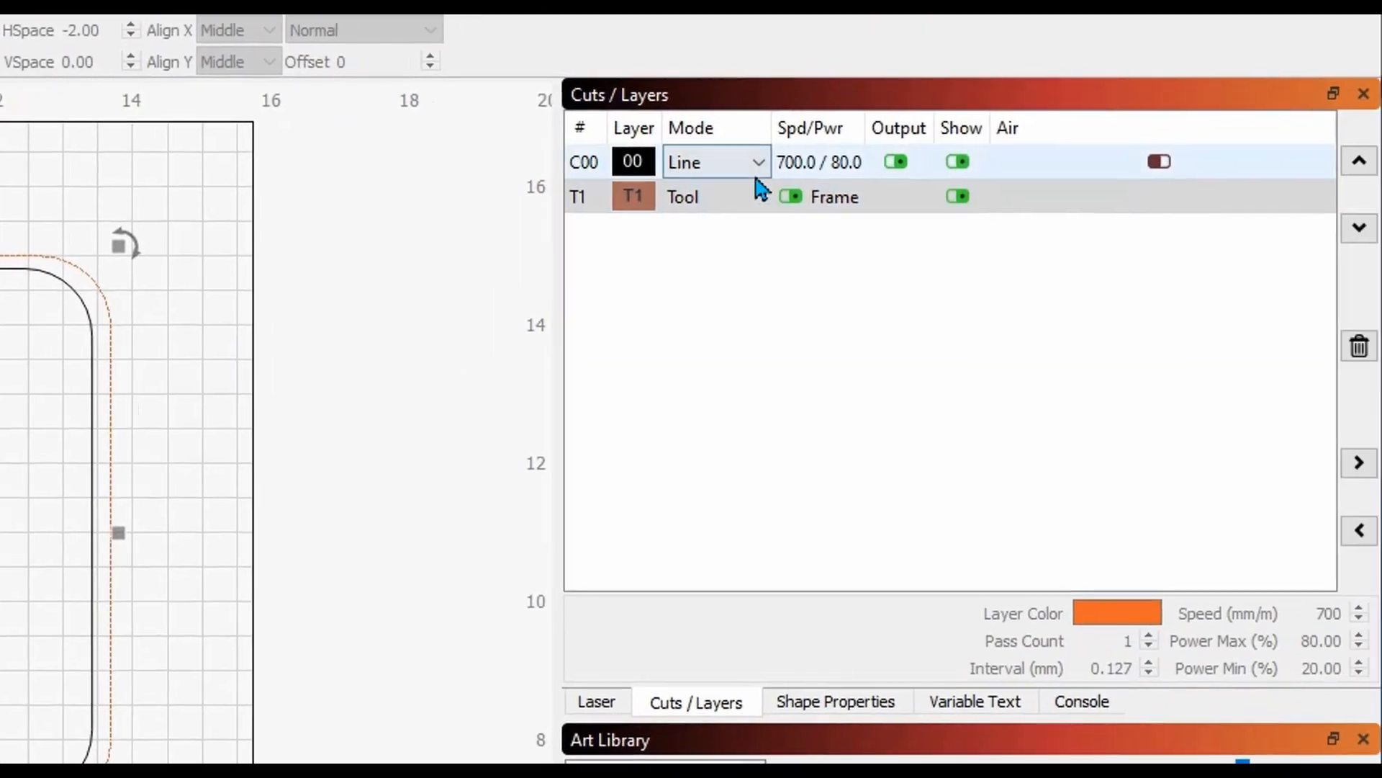
click(631, 206)
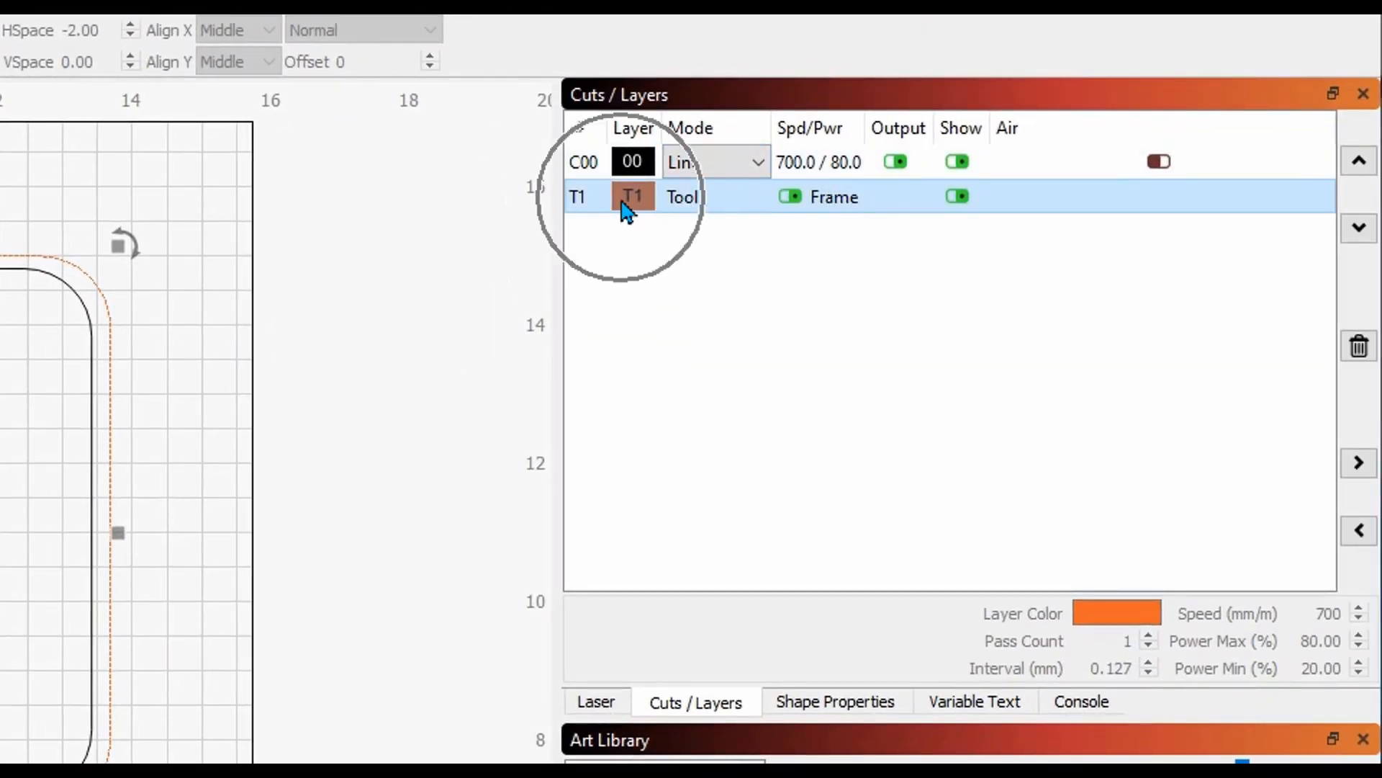
click(906, 215)
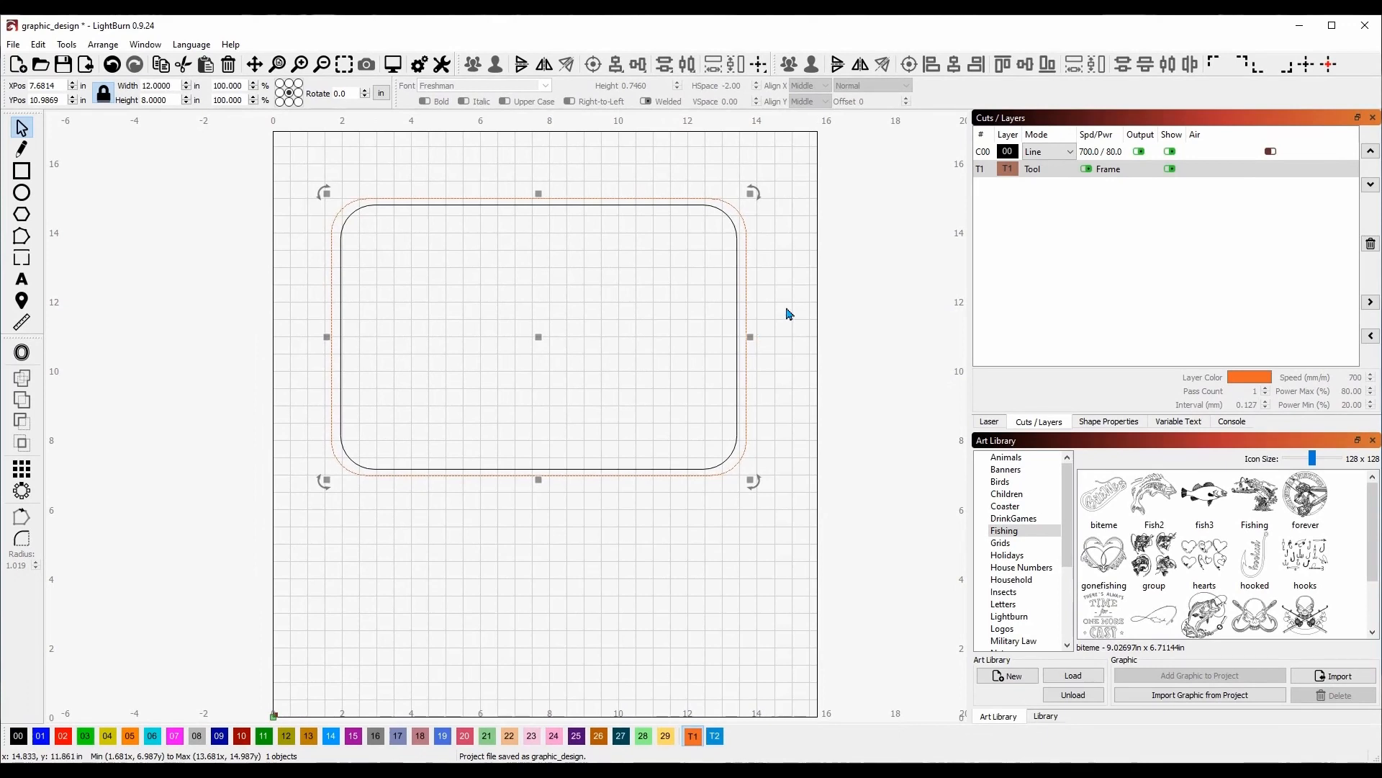
click(725, 213)
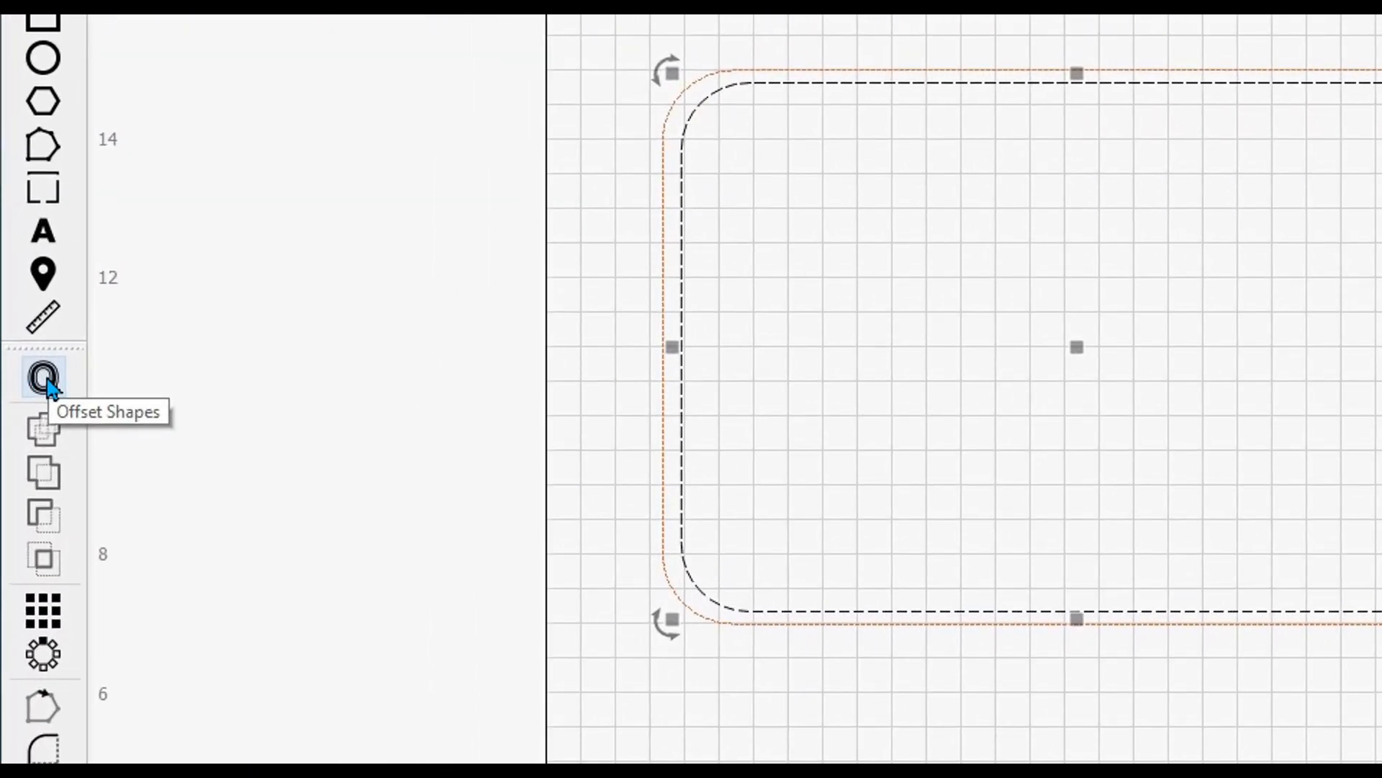
Offset the rounded rectangle 0.1250 in inward with round corners.
click(47, 382)
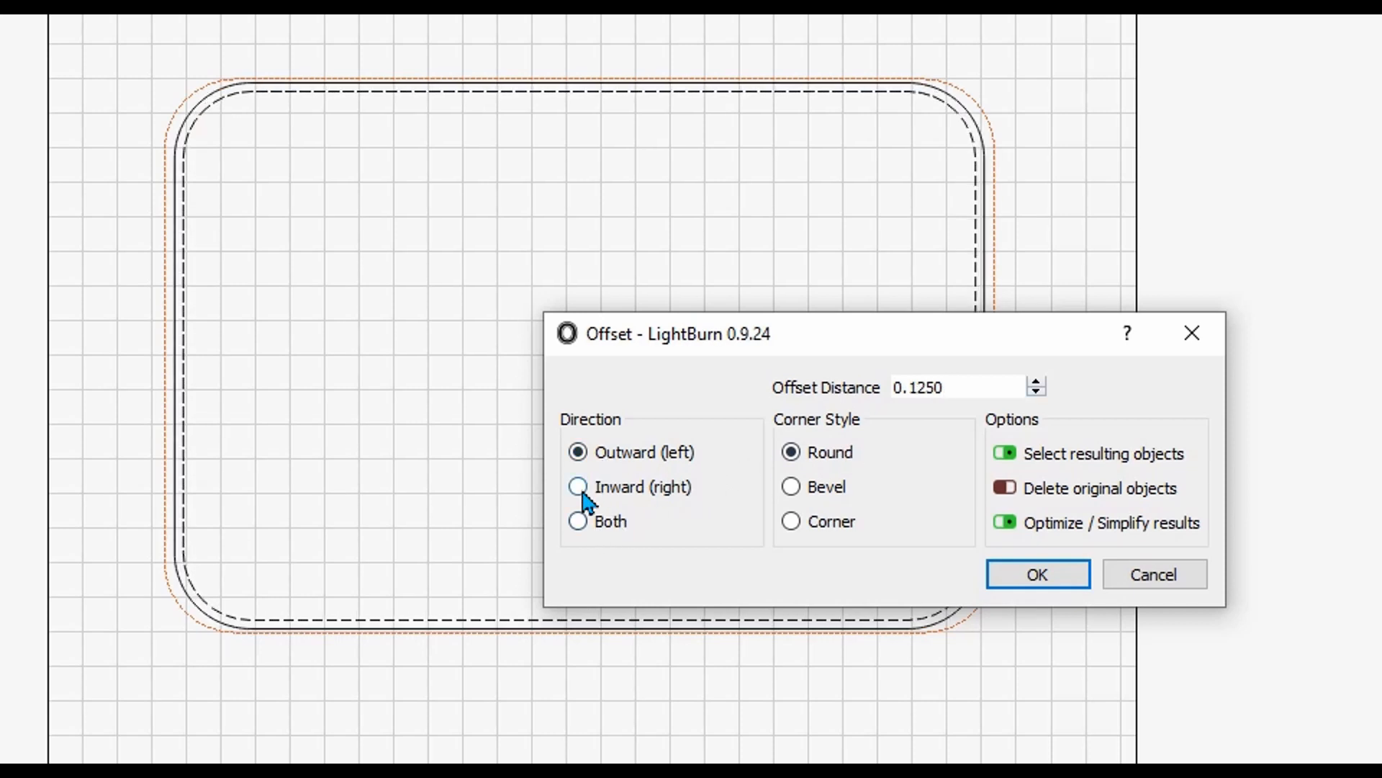
click(581, 489)
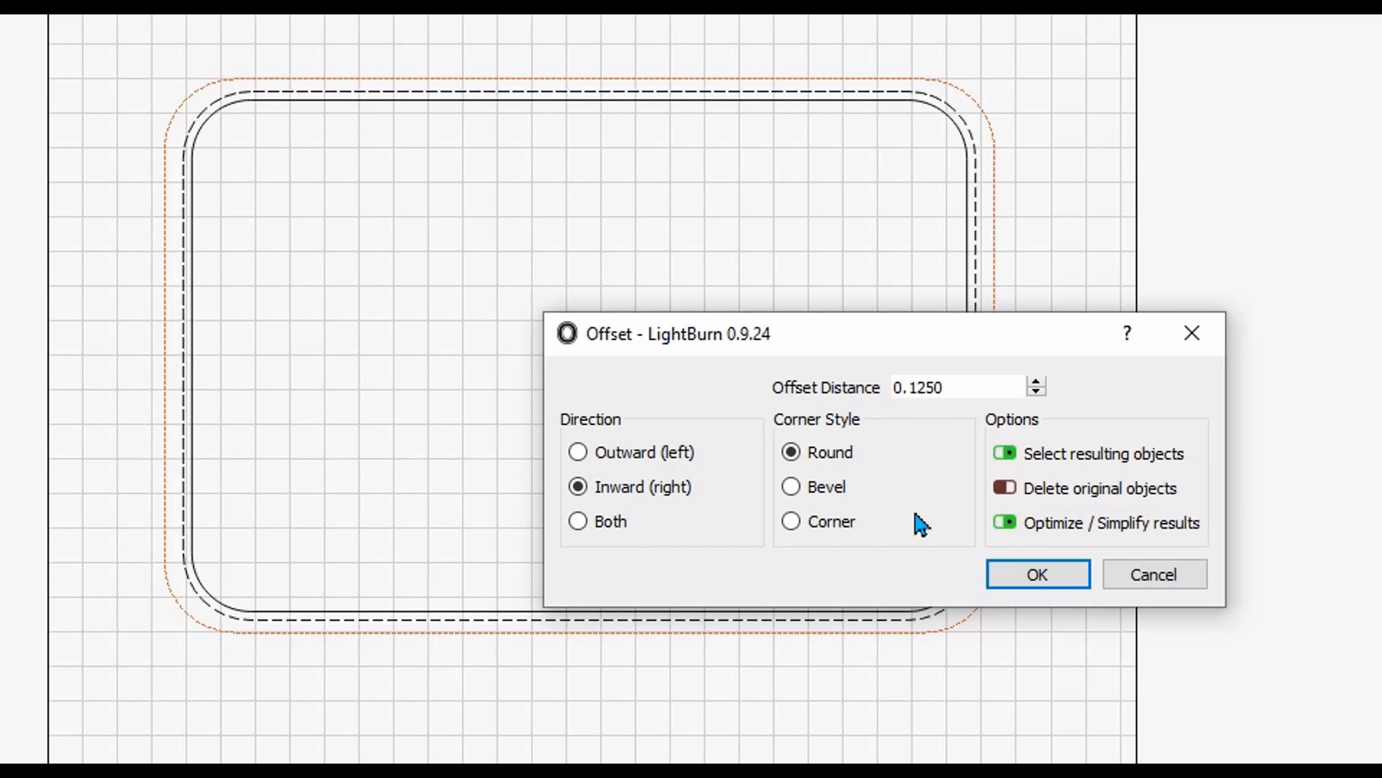
click(1039, 579)
click(1036, 584)
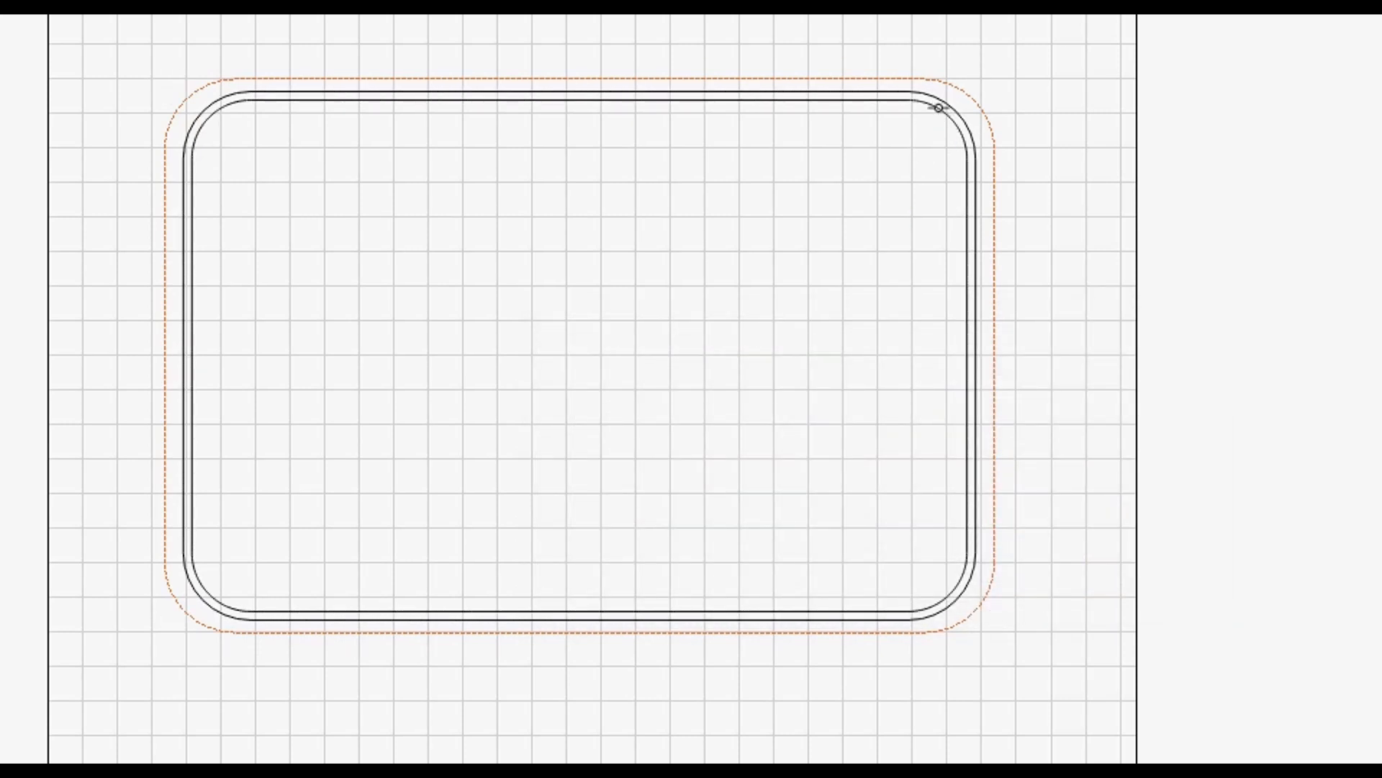
Group the inner and outer rounded rectangles together.
click(939, 107)
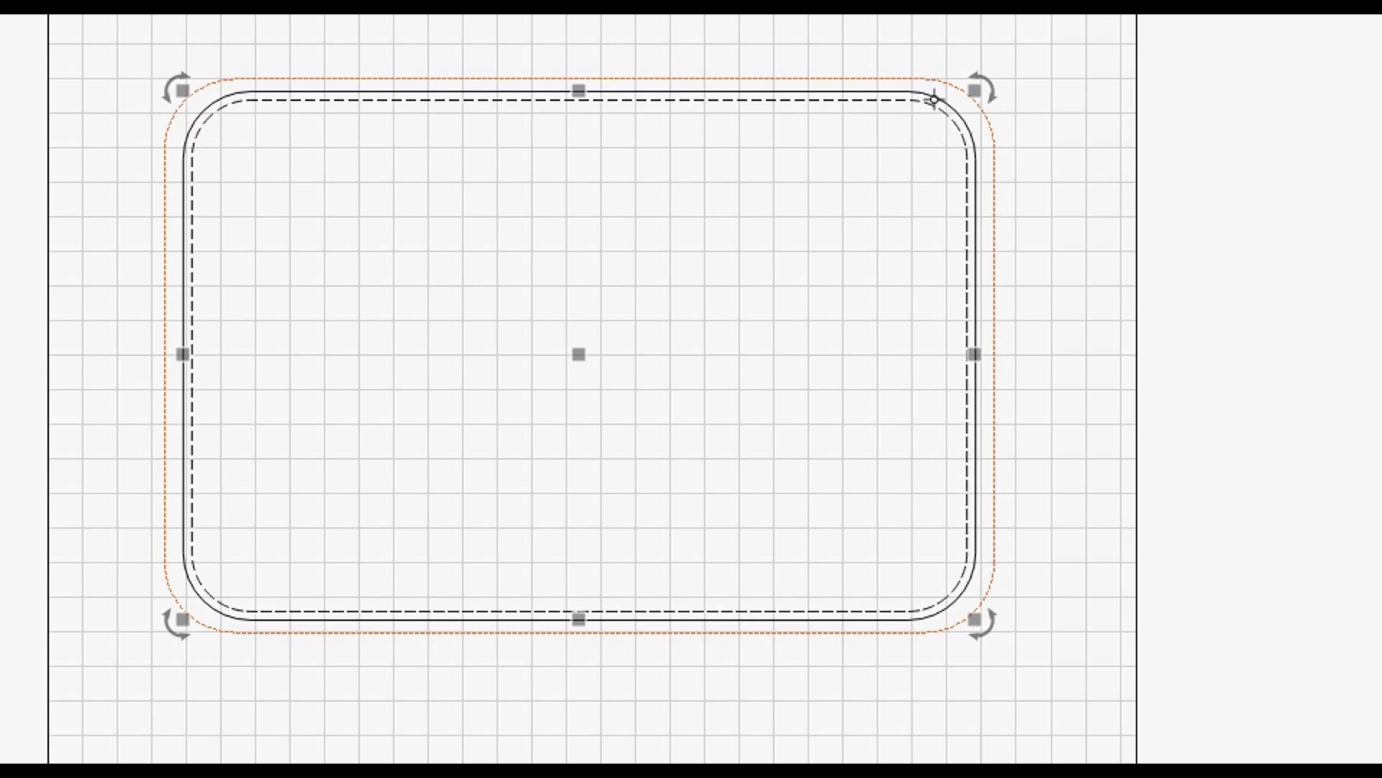
ctrl+click(935, 97)
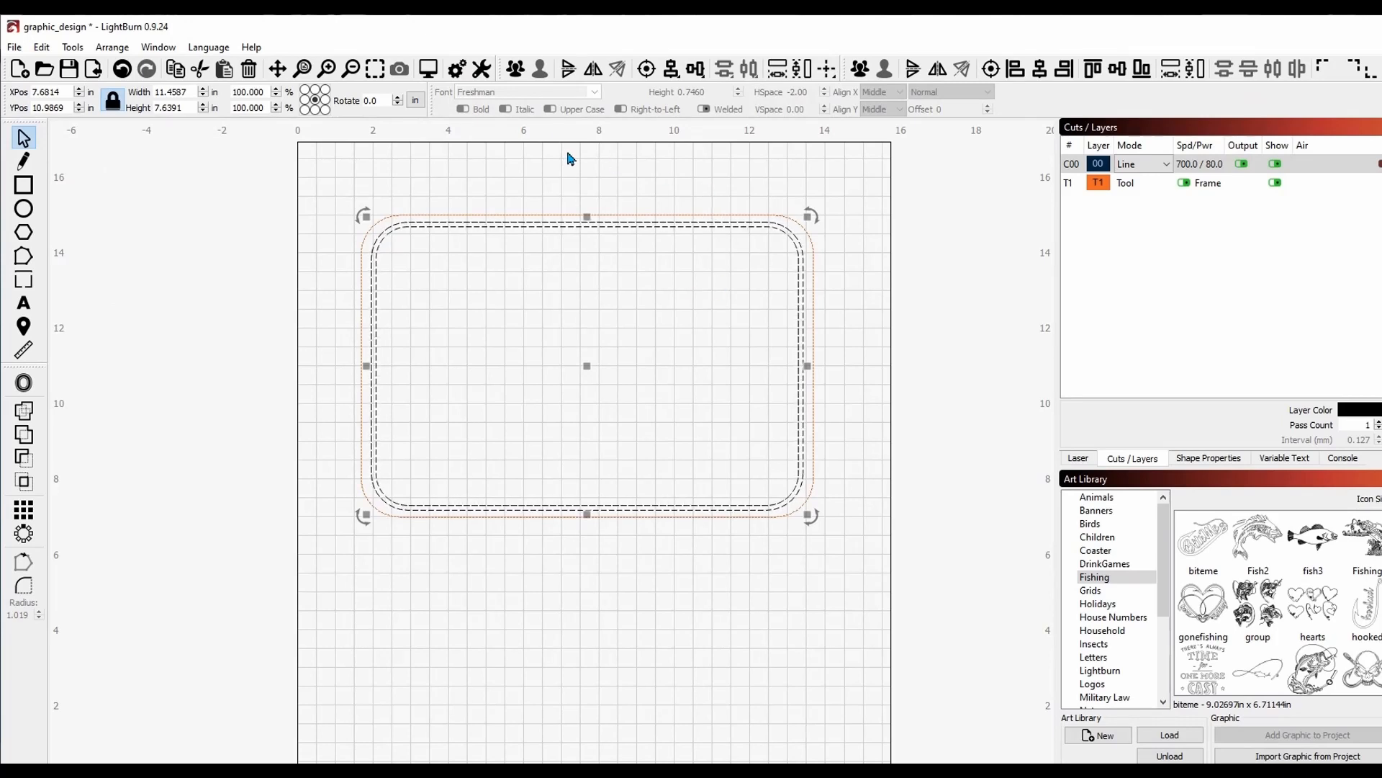
click(522, 76)
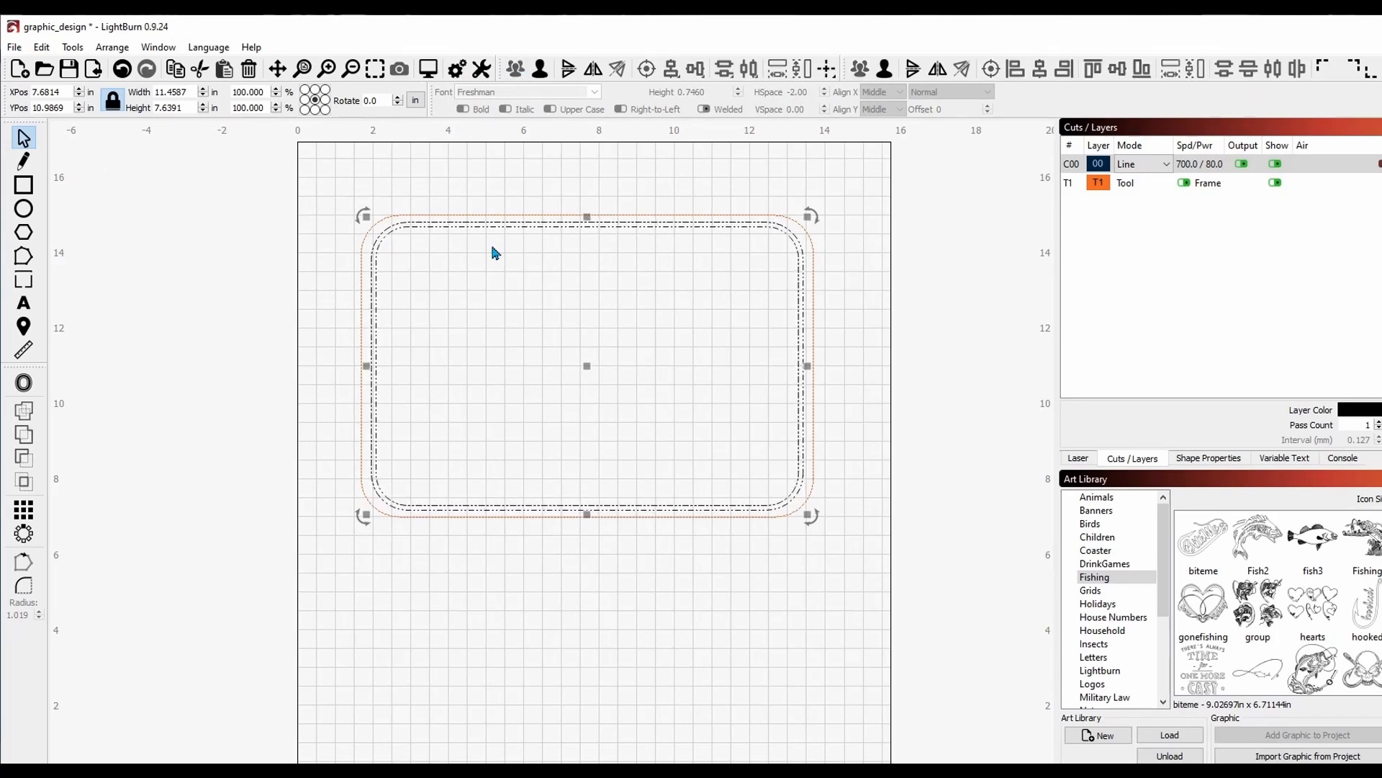
click(314, 314)
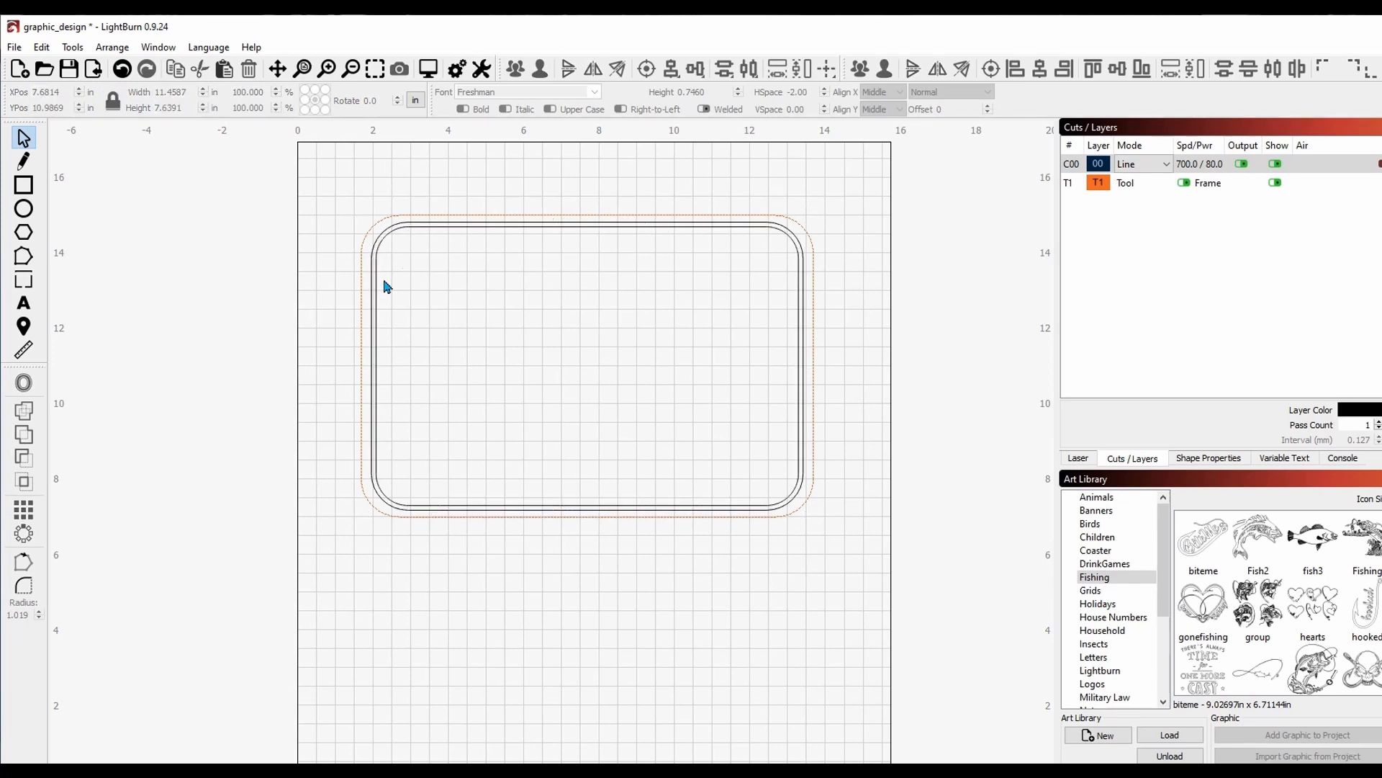
Move the grouped double border onto the blue layer 01.
click(373, 382)
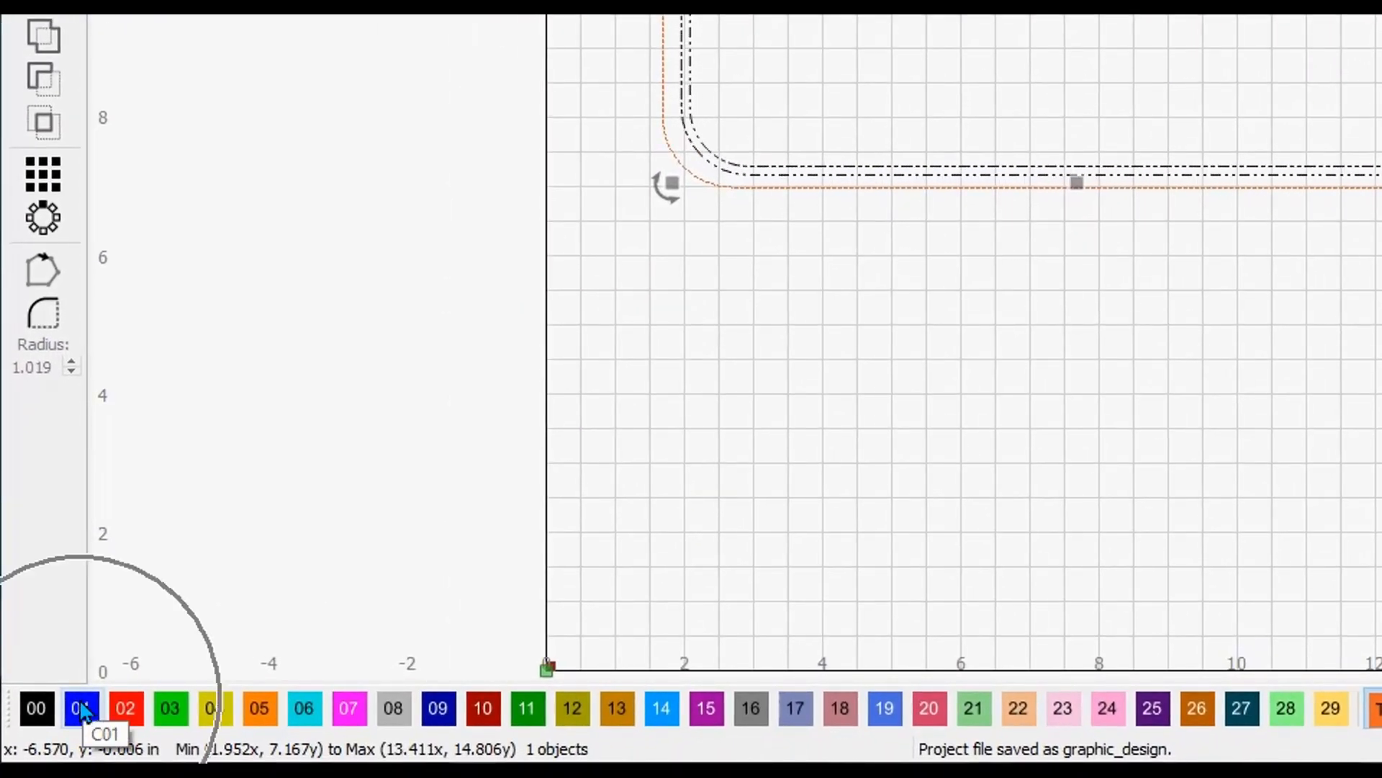
click(82, 710)
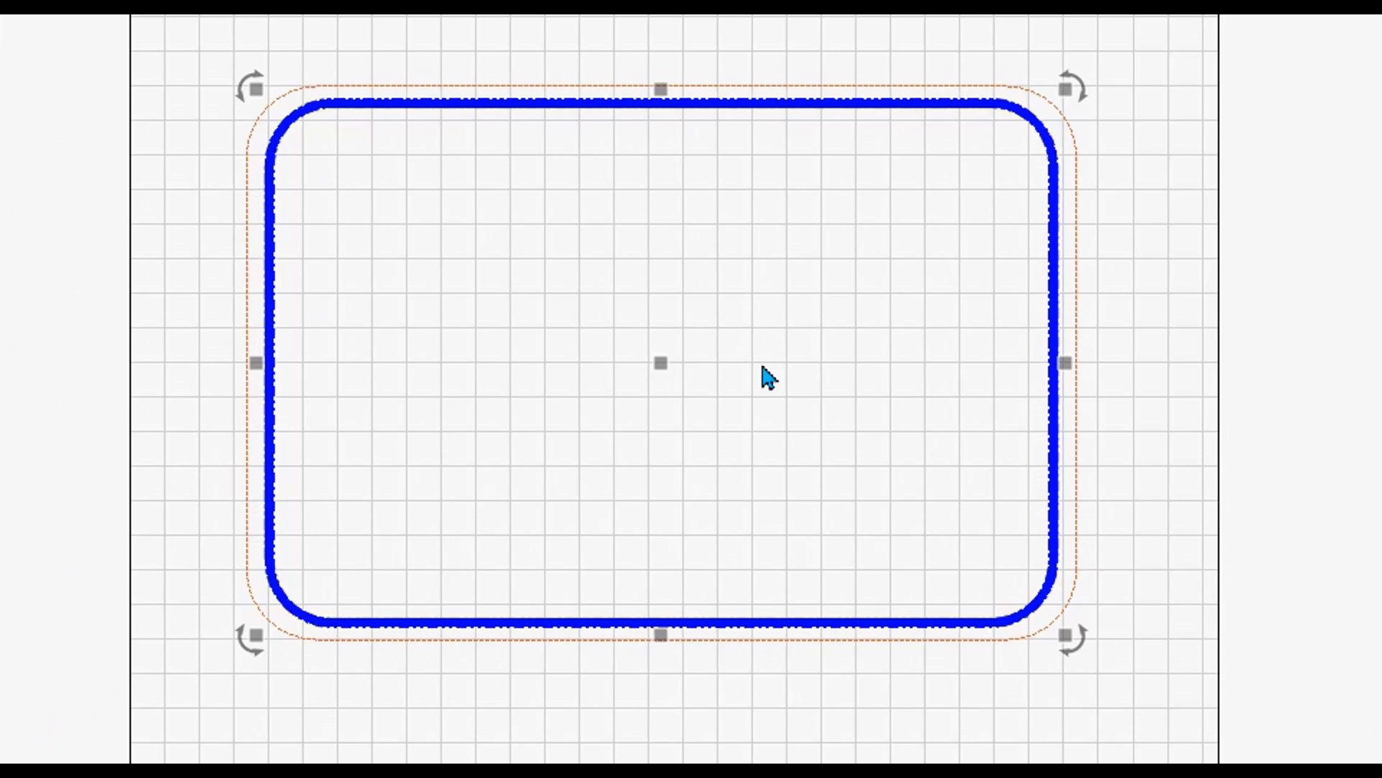
click(1129, 414)
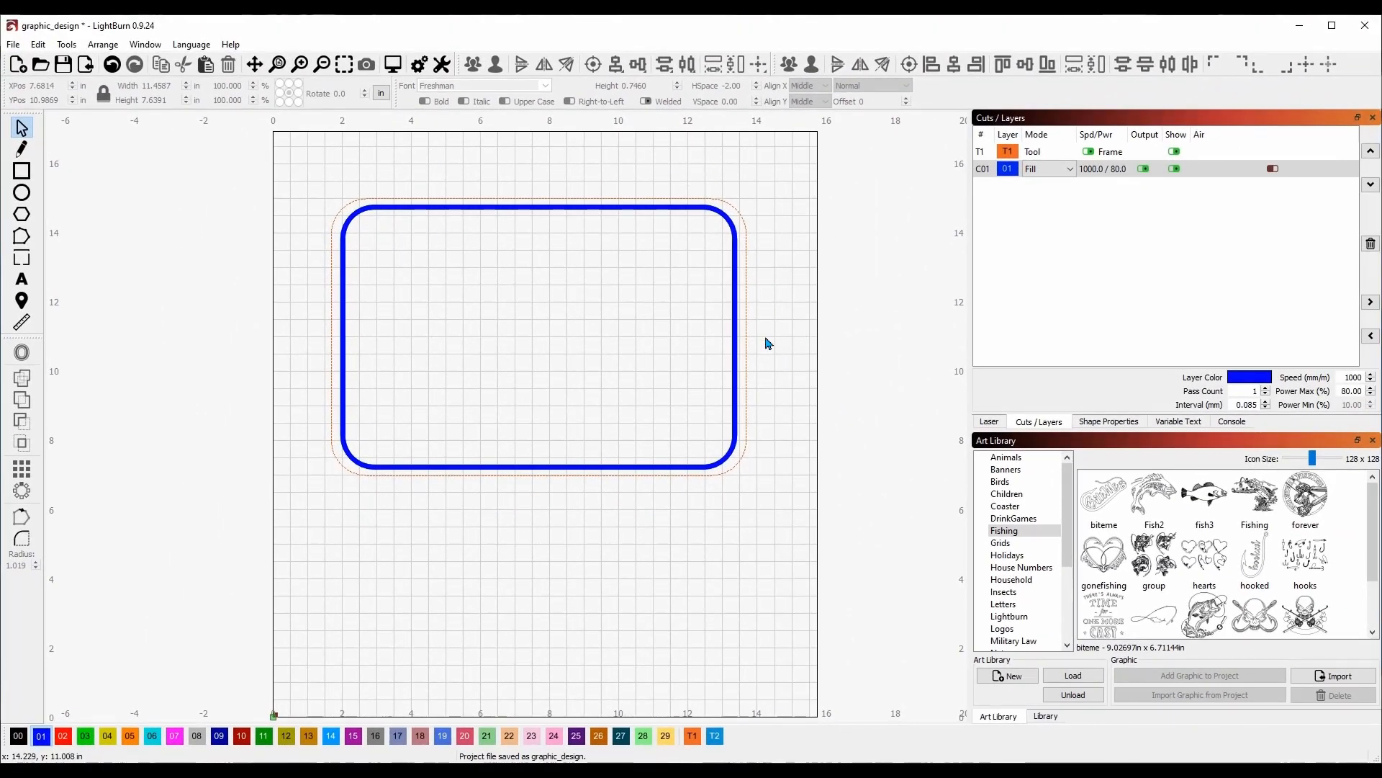
Type the family surname in Freshman font and enlarge it to about 9.53 × 1.58 inches across the top.
click(23, 283)
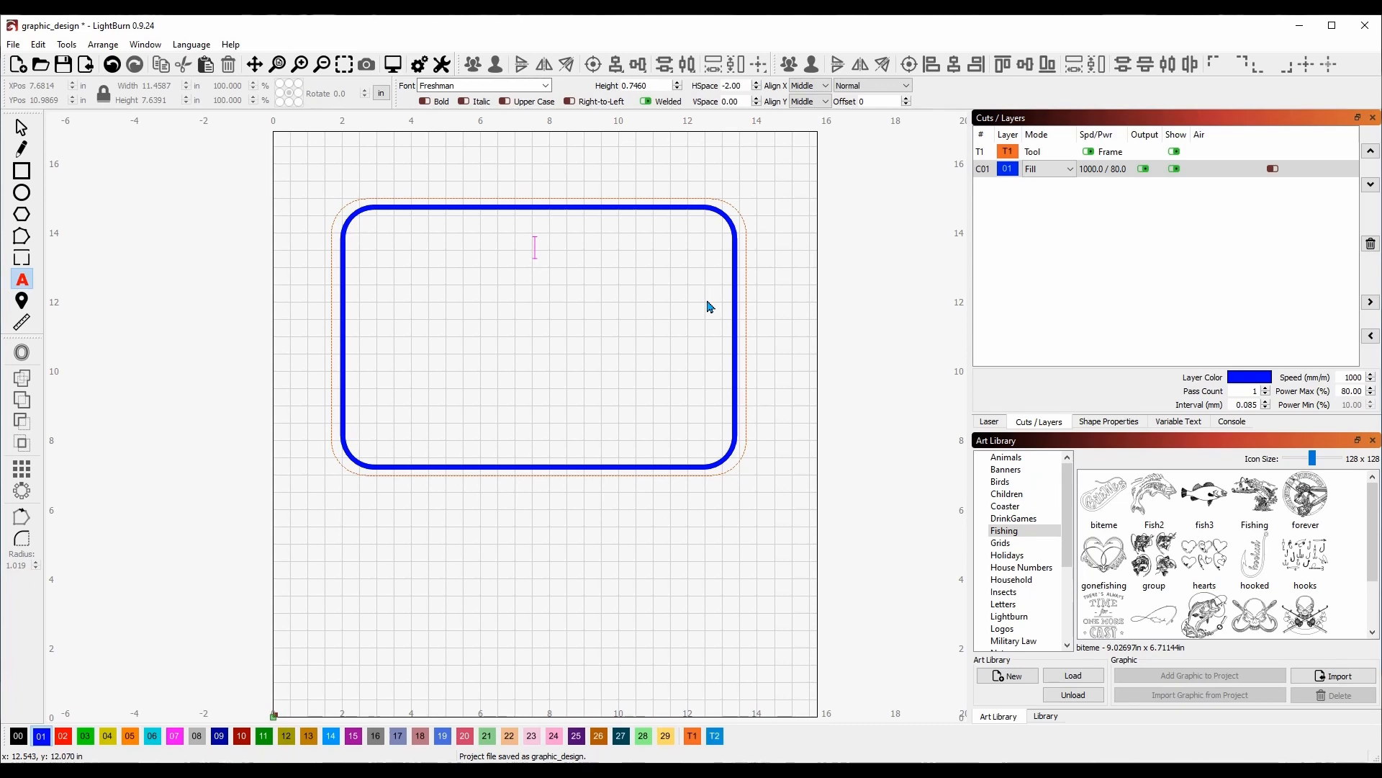
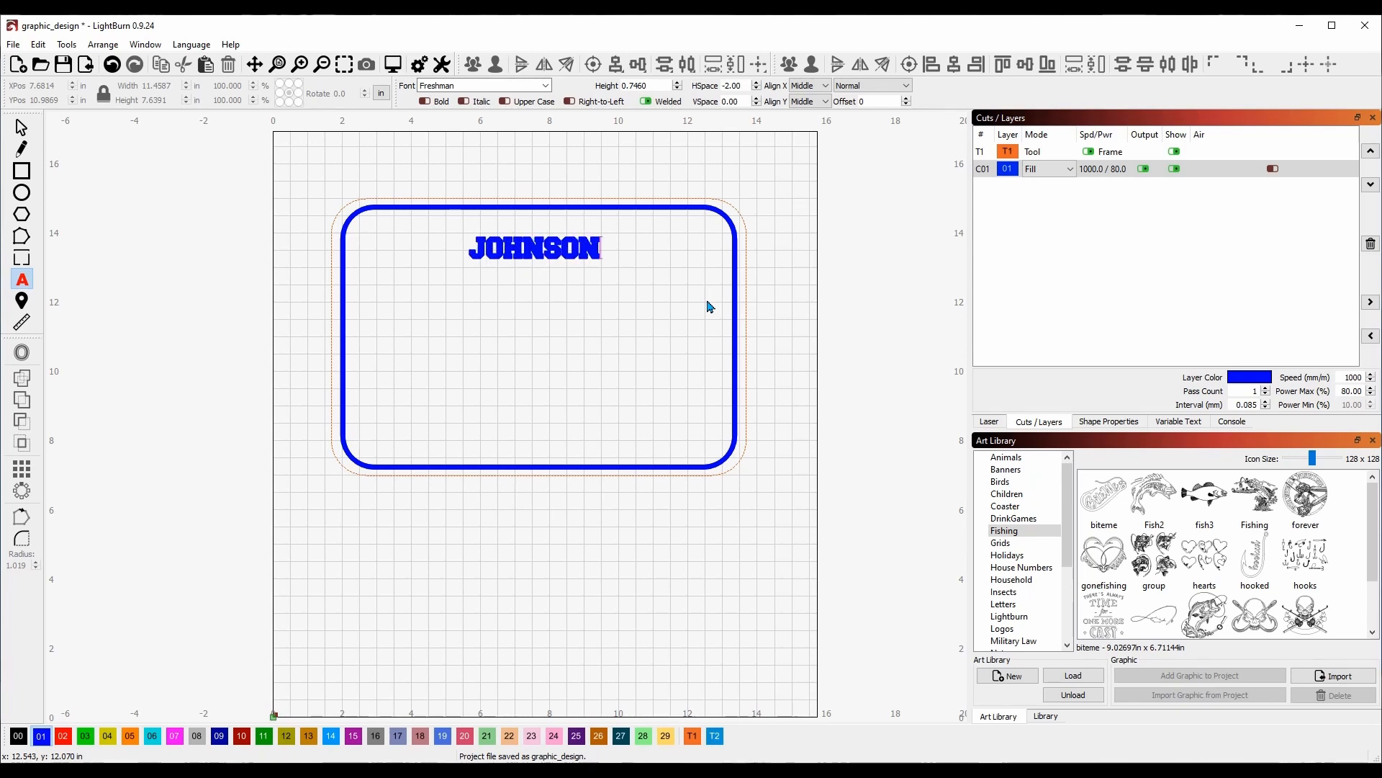
click(21, 130)
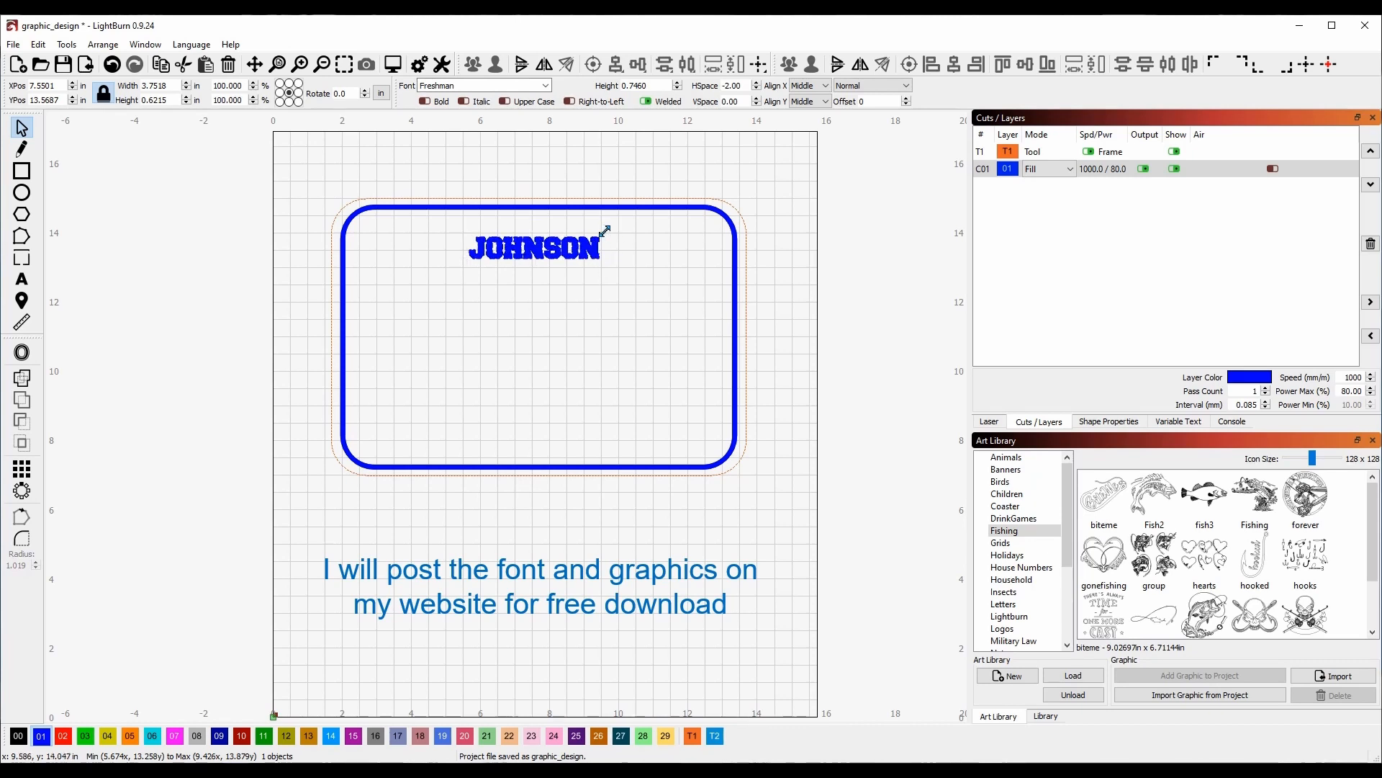
drag(601, 231, 663, 212)
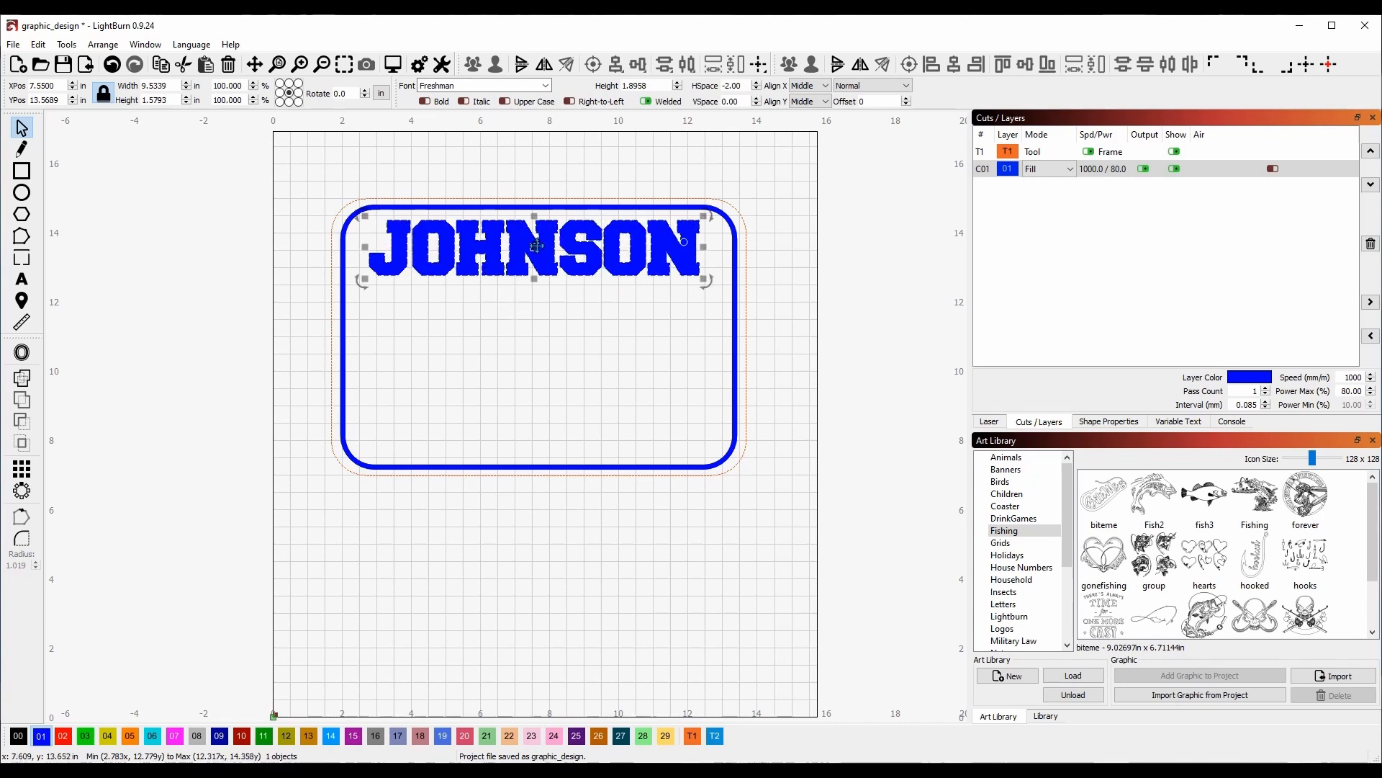
drag(537, 245, 540, 257)
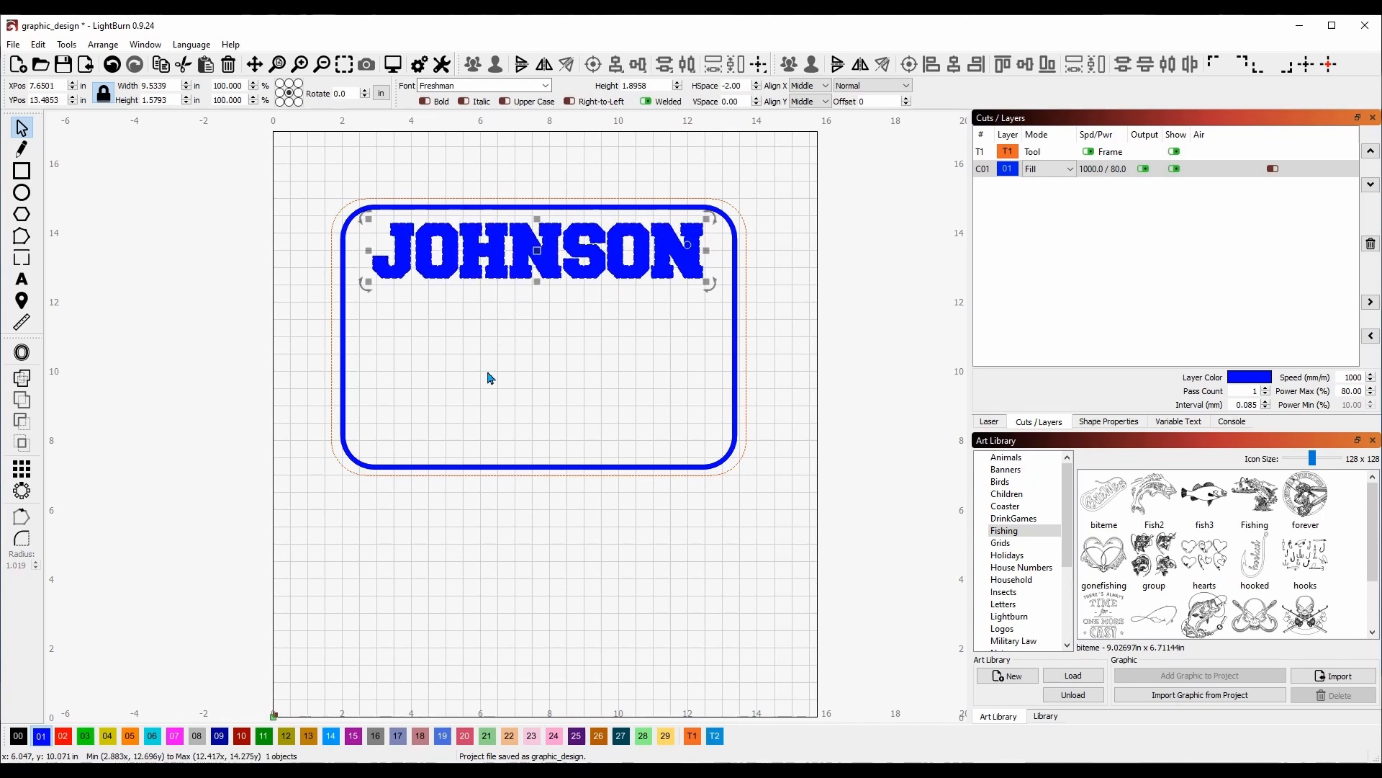
Move the surname text onto the black layer 00.
click(19, 736)
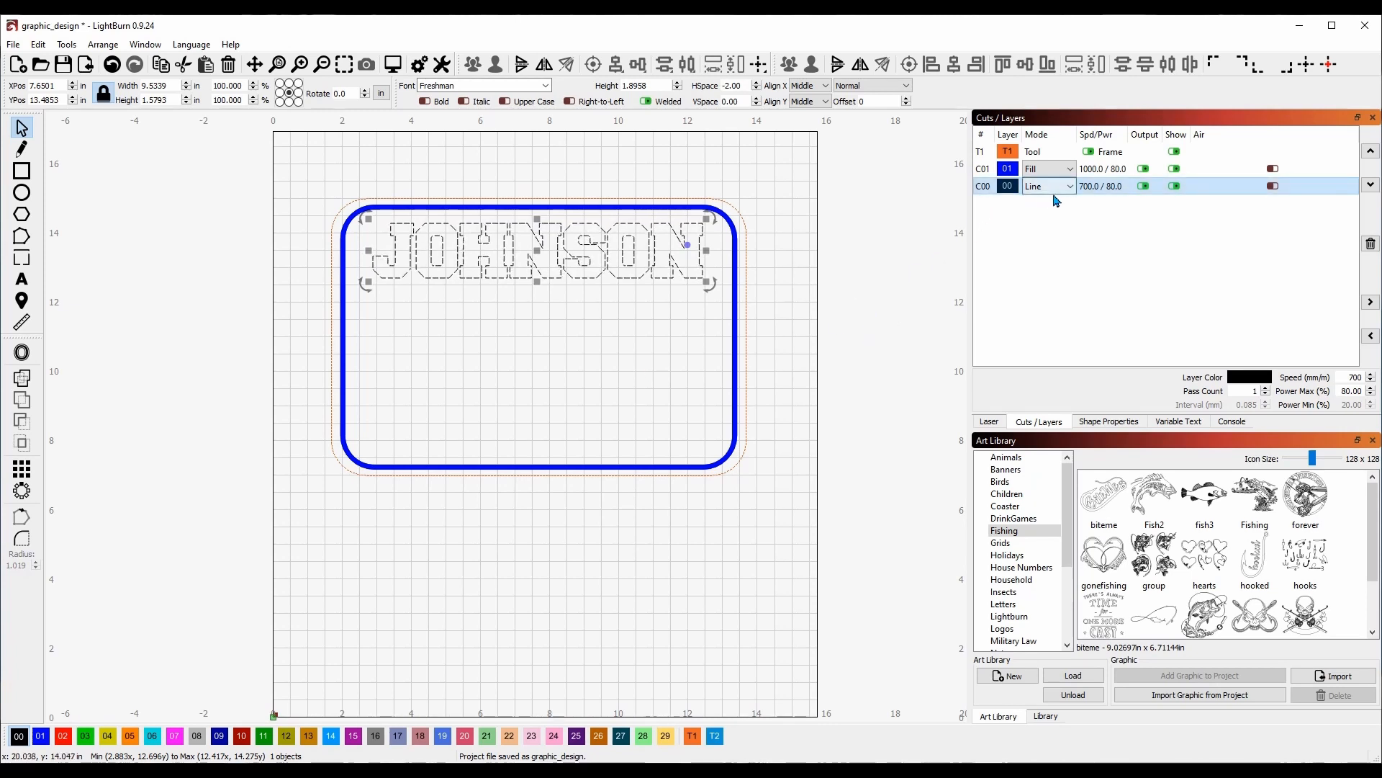
click(506, 253)
click(514, 251)
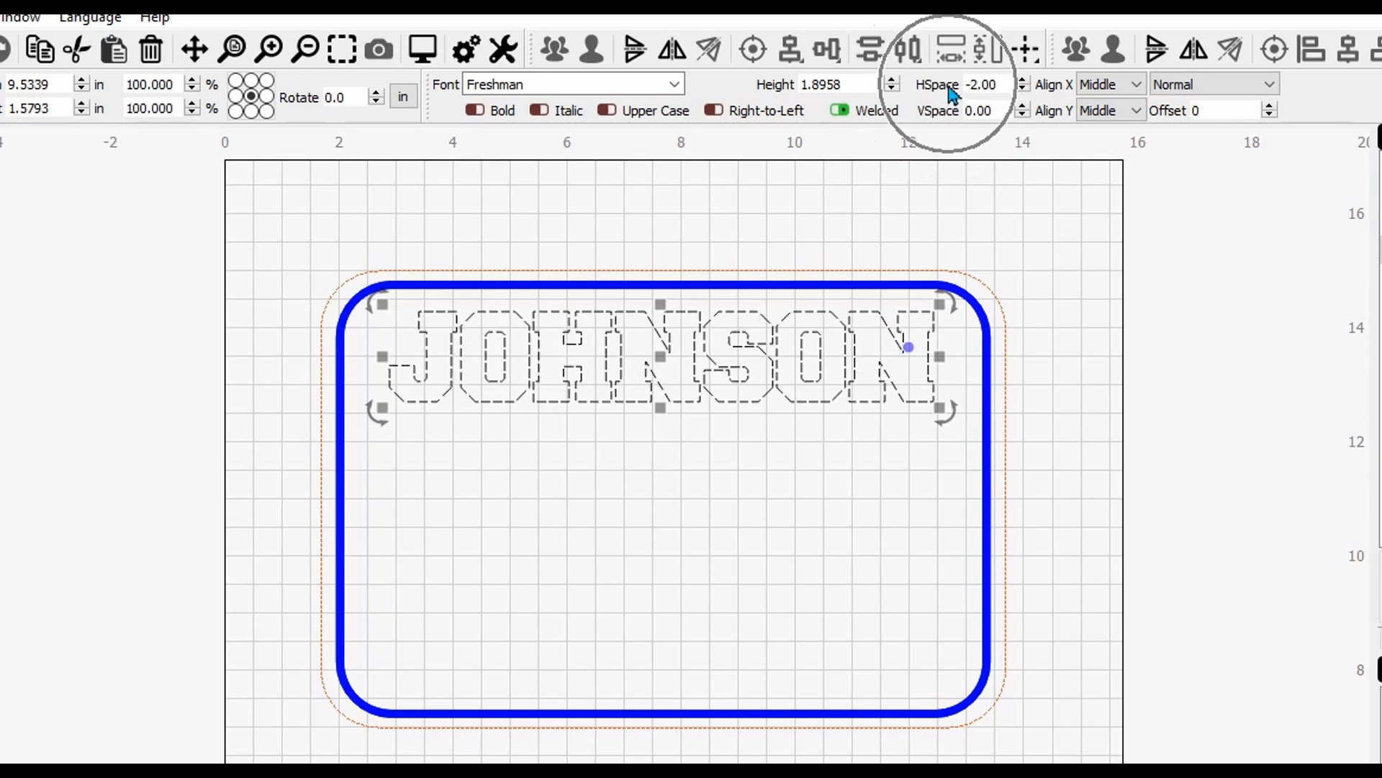
Widen the surname's letter spacing (HSpace) from -2.00 to 0.00.
click(1022, 81)
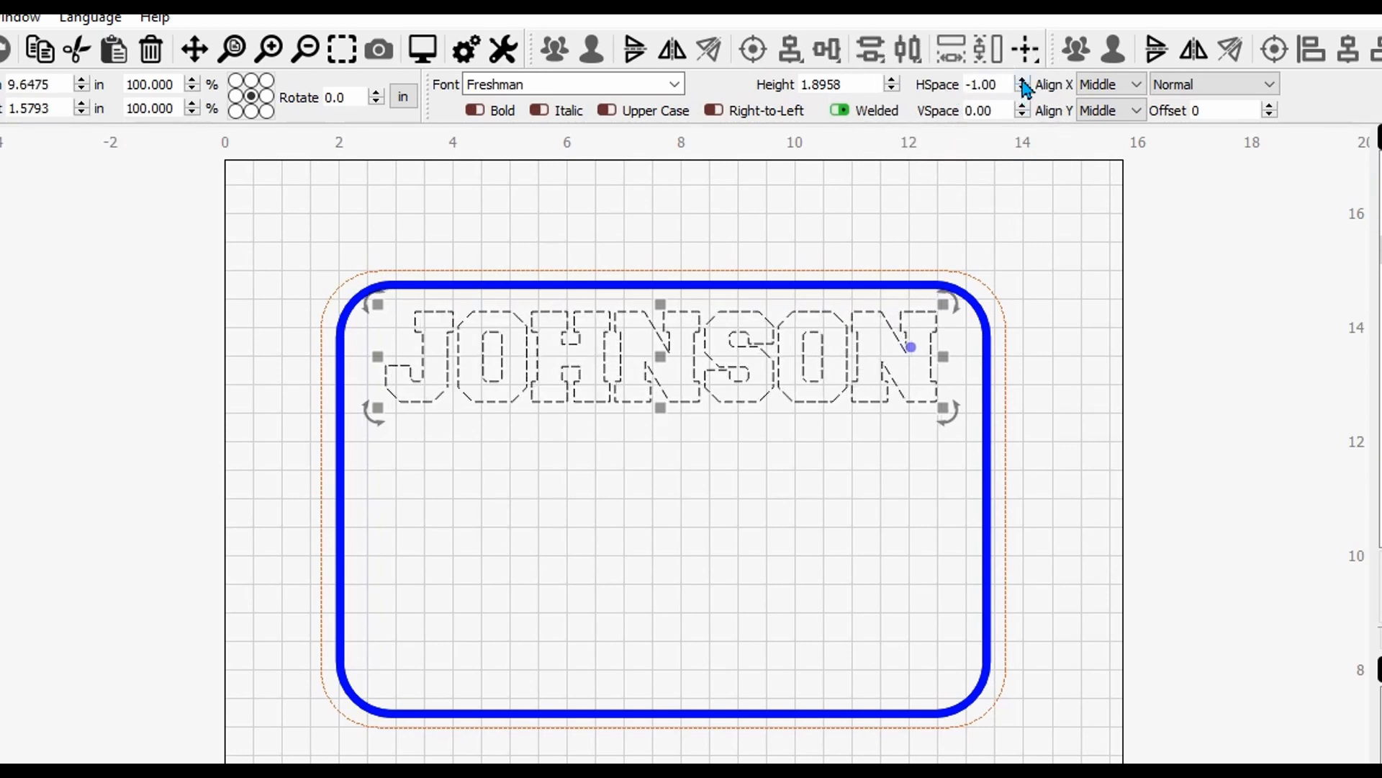
click(1022, 81)
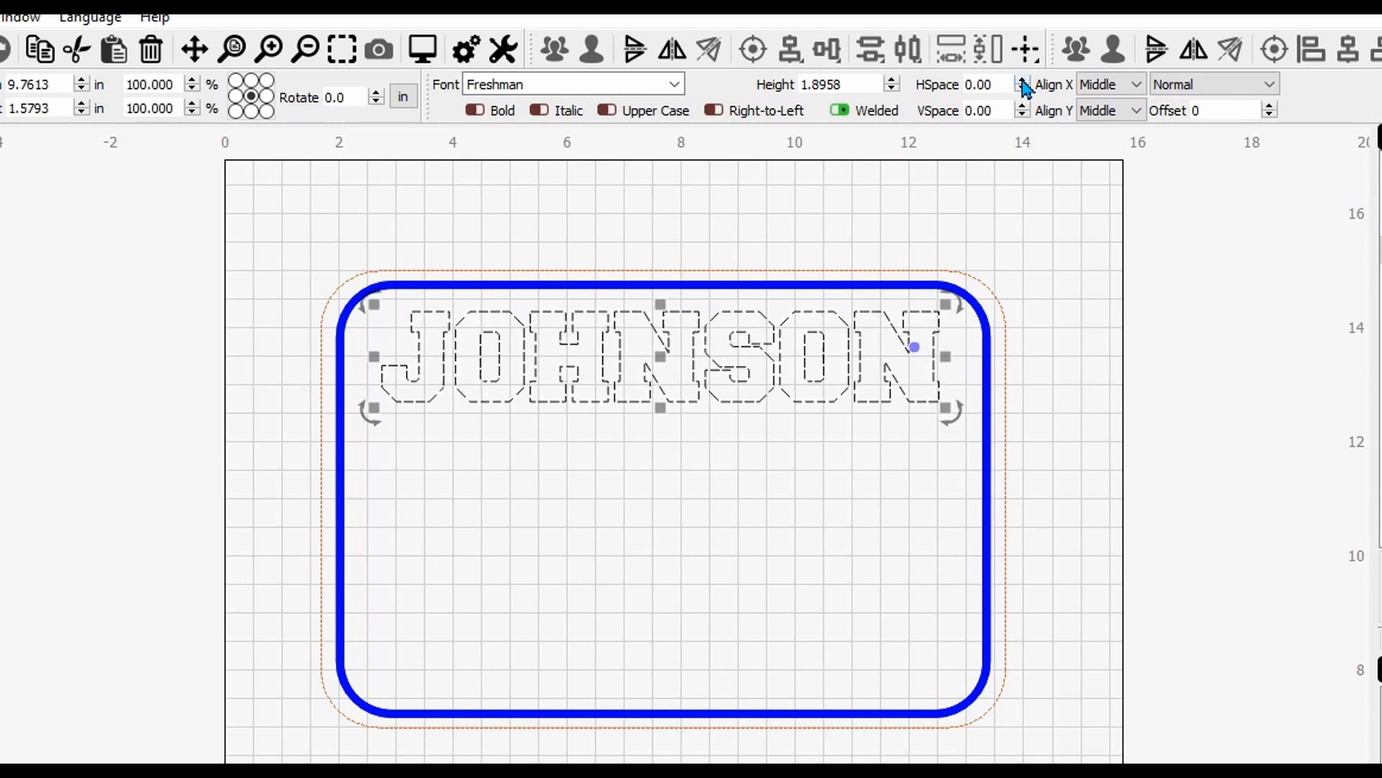
click(1023, 81)
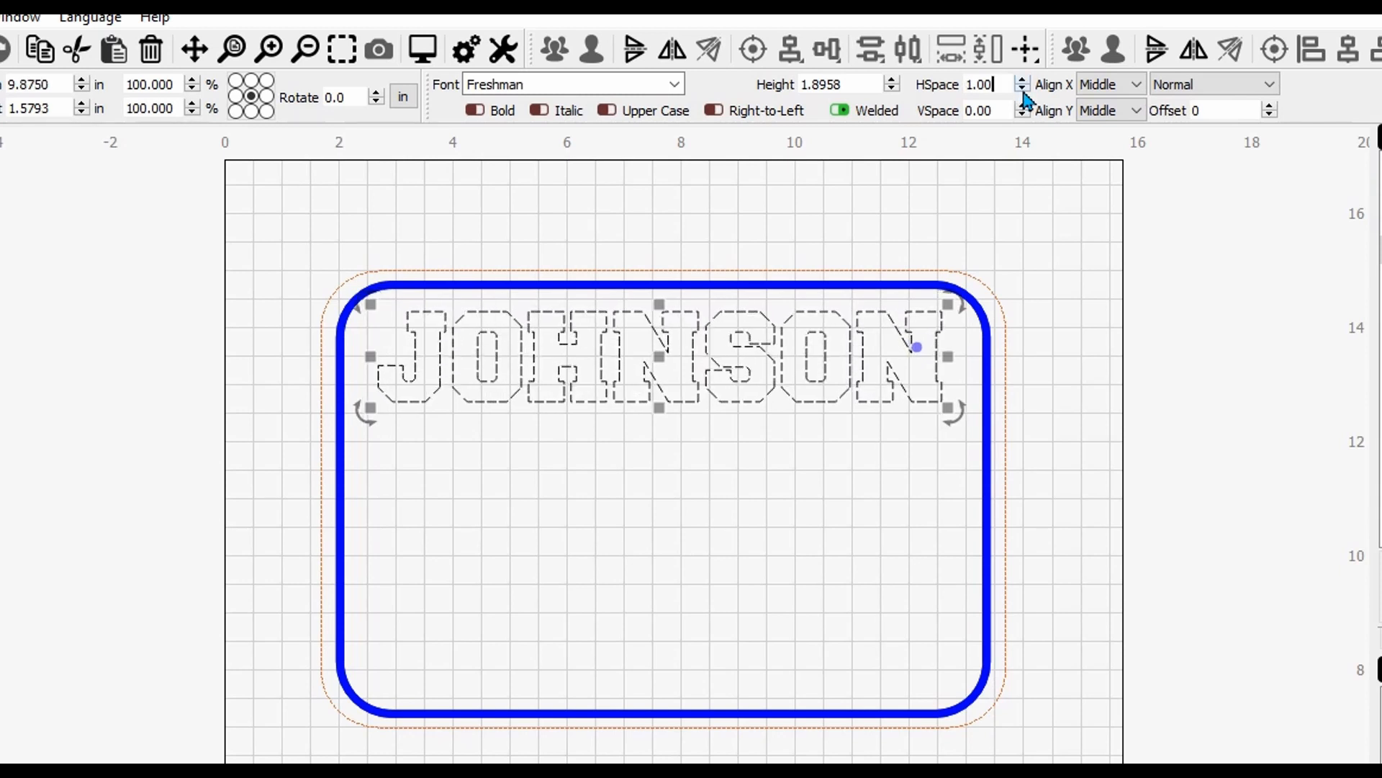
click(1023, 89)
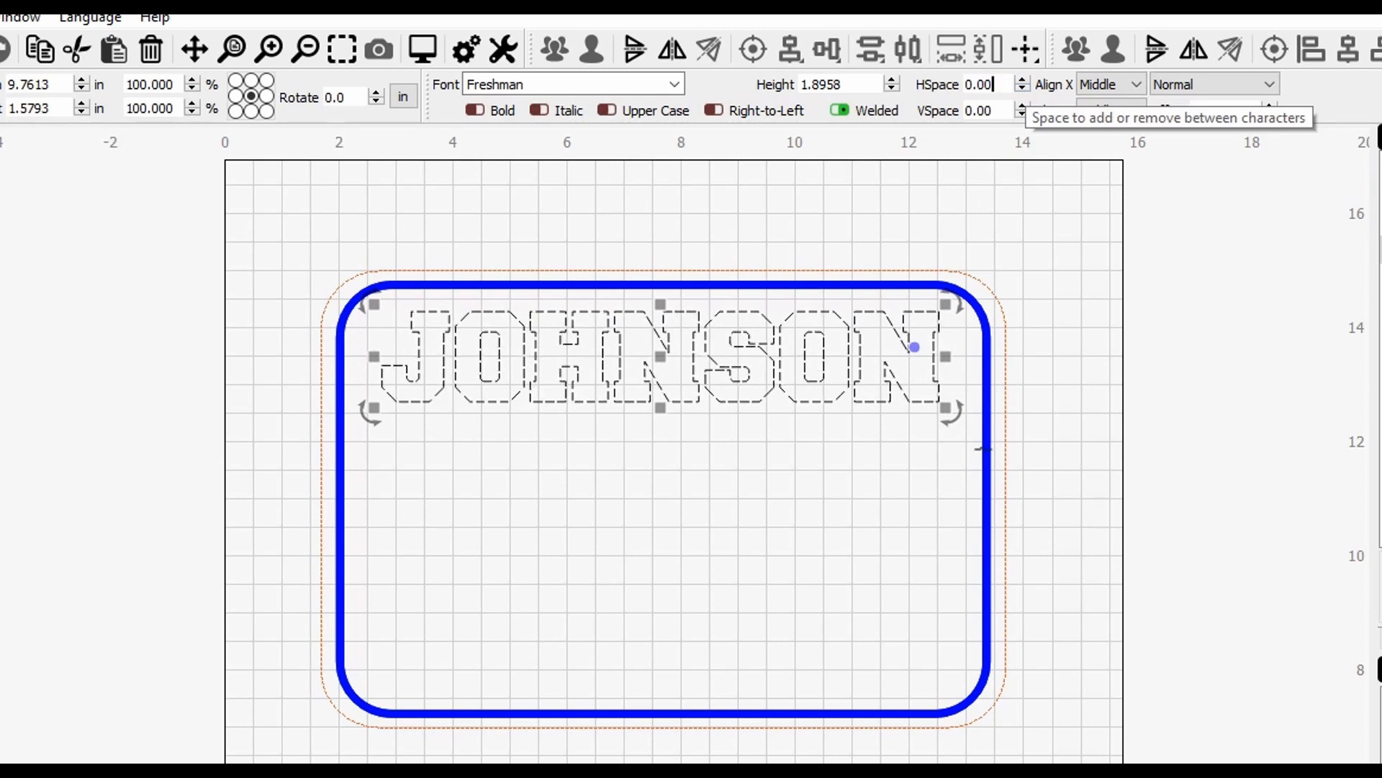
click(1087, 484)
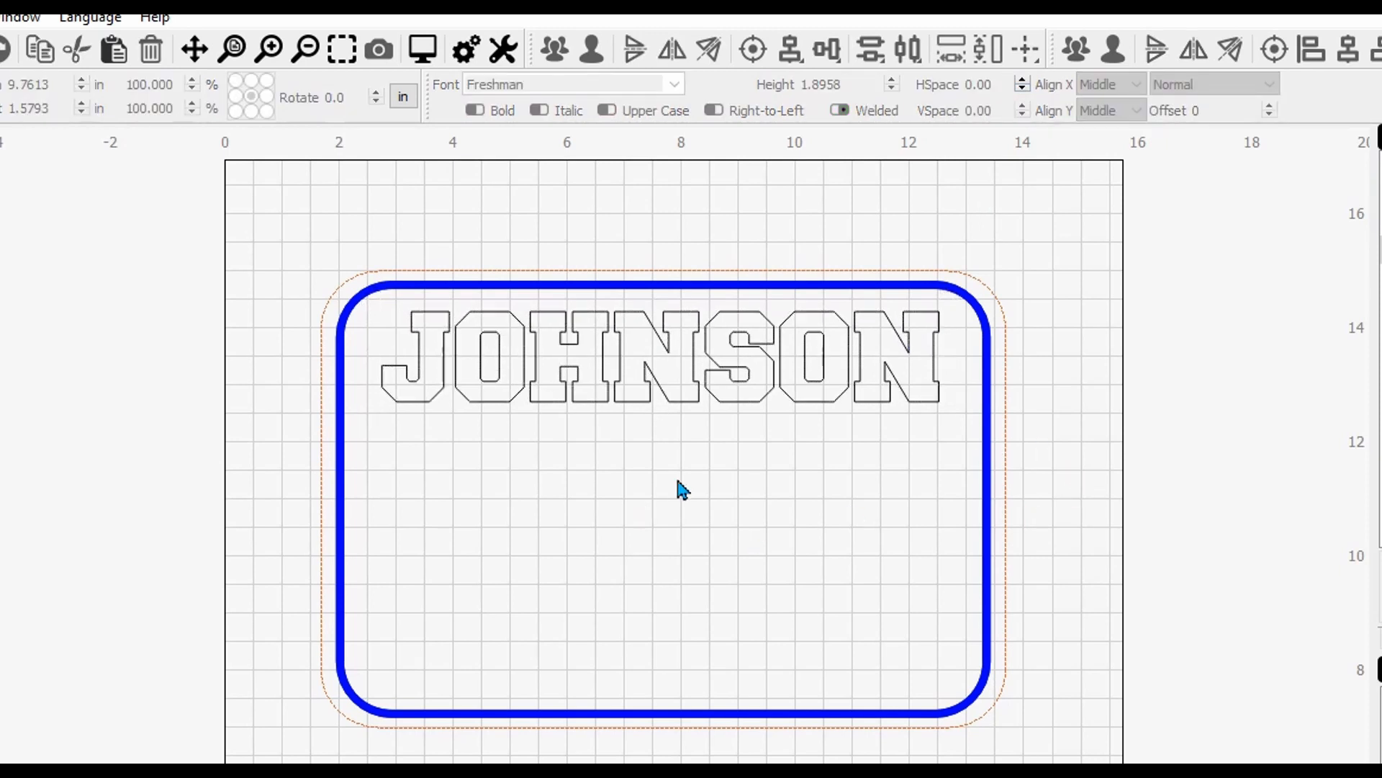
scroll(680, 475, up, 1)
scroll(645, 321, up, 2)
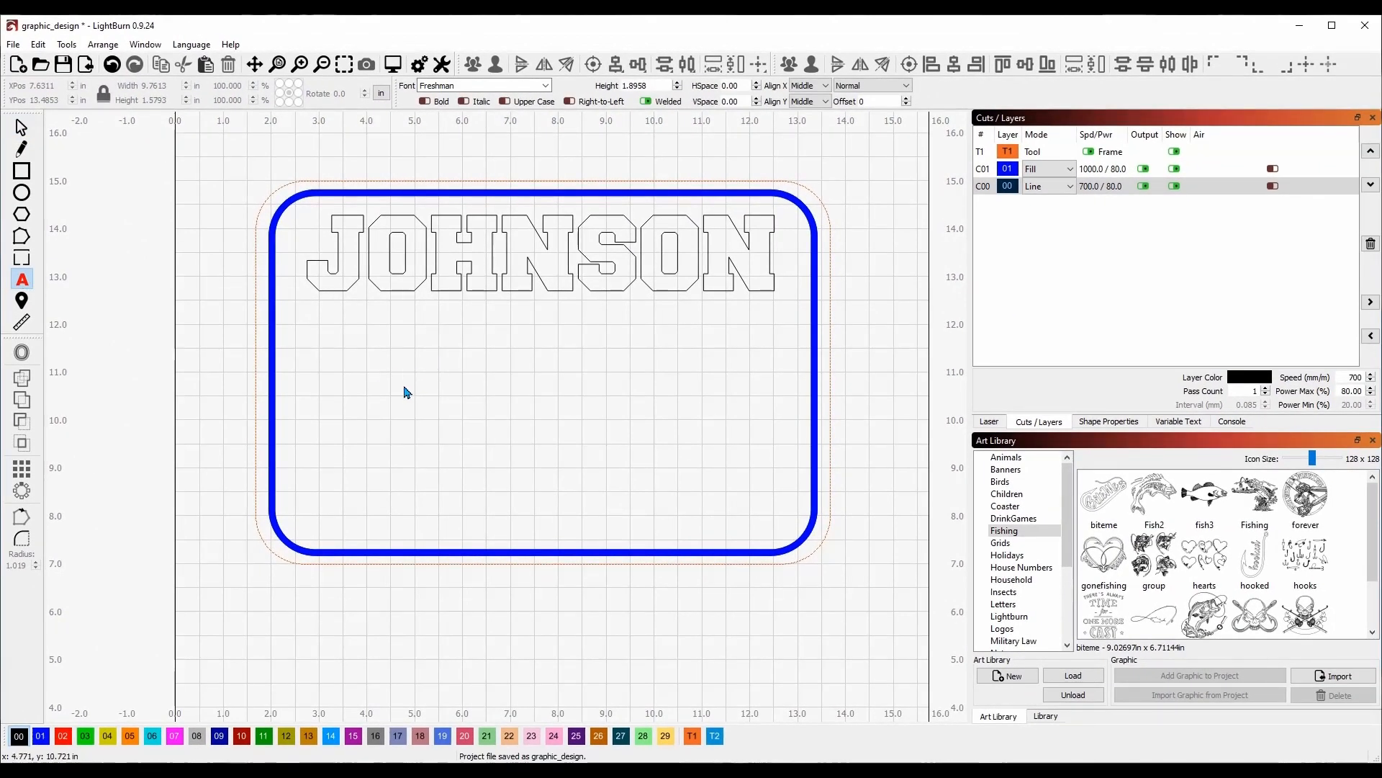
Add a smaller line of four first names in DisneyPark font below the surname, about 5.51 × 0.73 in.
click(388, 367)
click(678, 89)
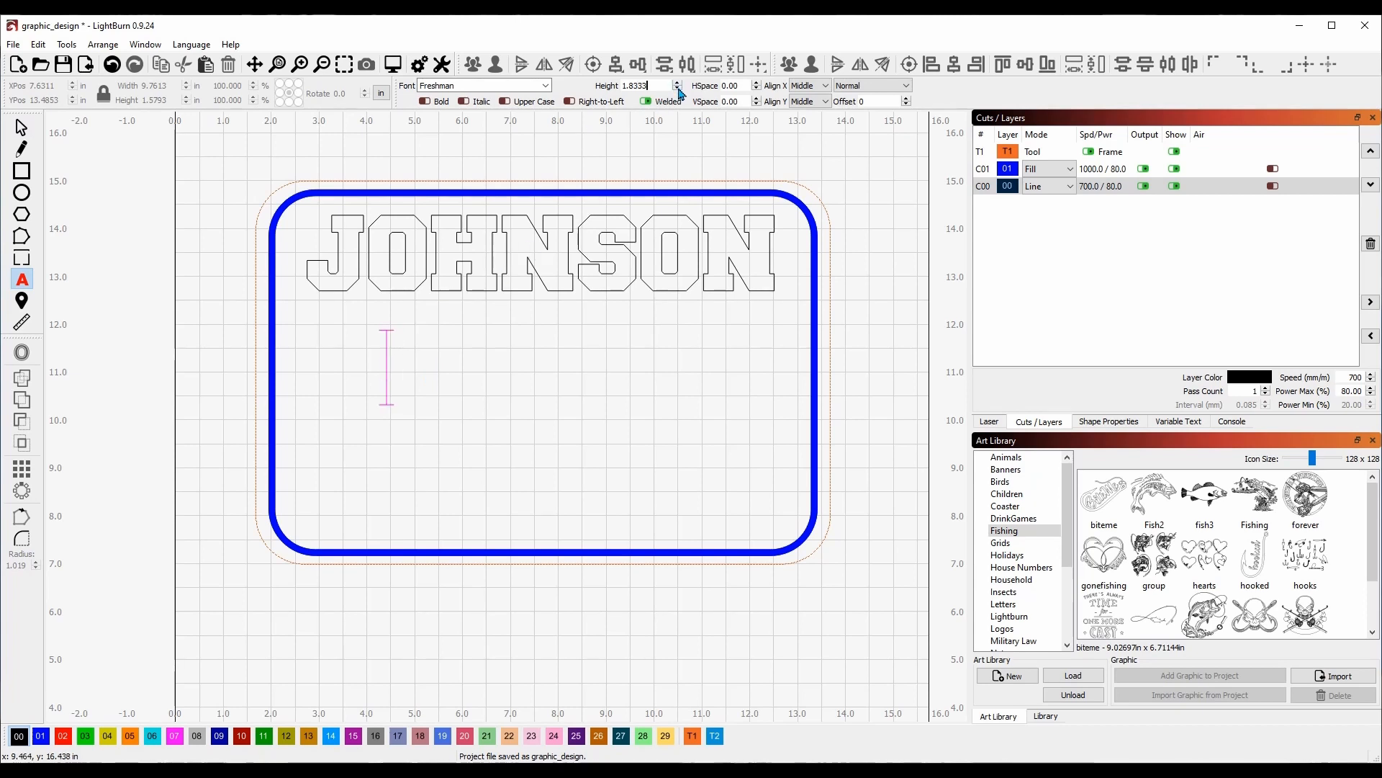
click(679, 90)
click(679, 89)
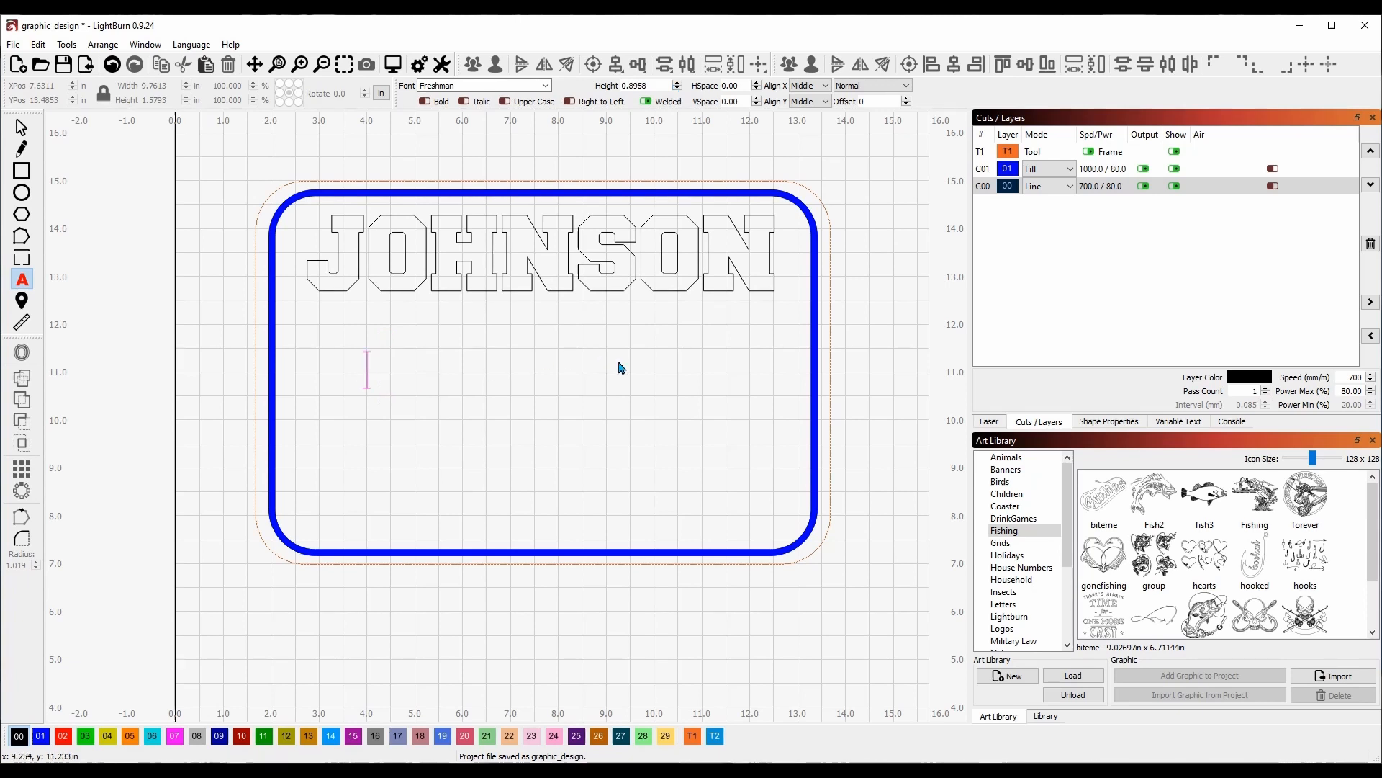
text(BARRY)
key(BackSpace)
key(BackSpace)
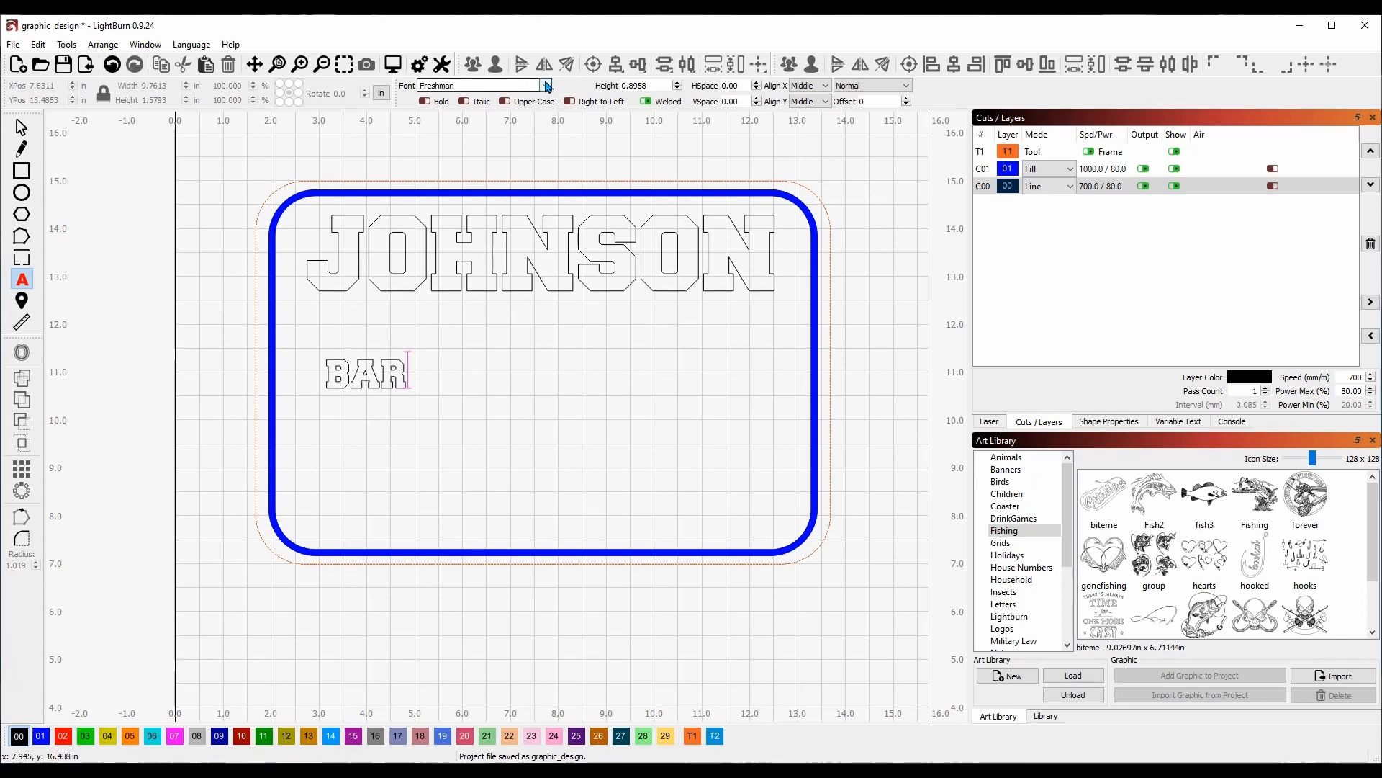
click(547, 87)
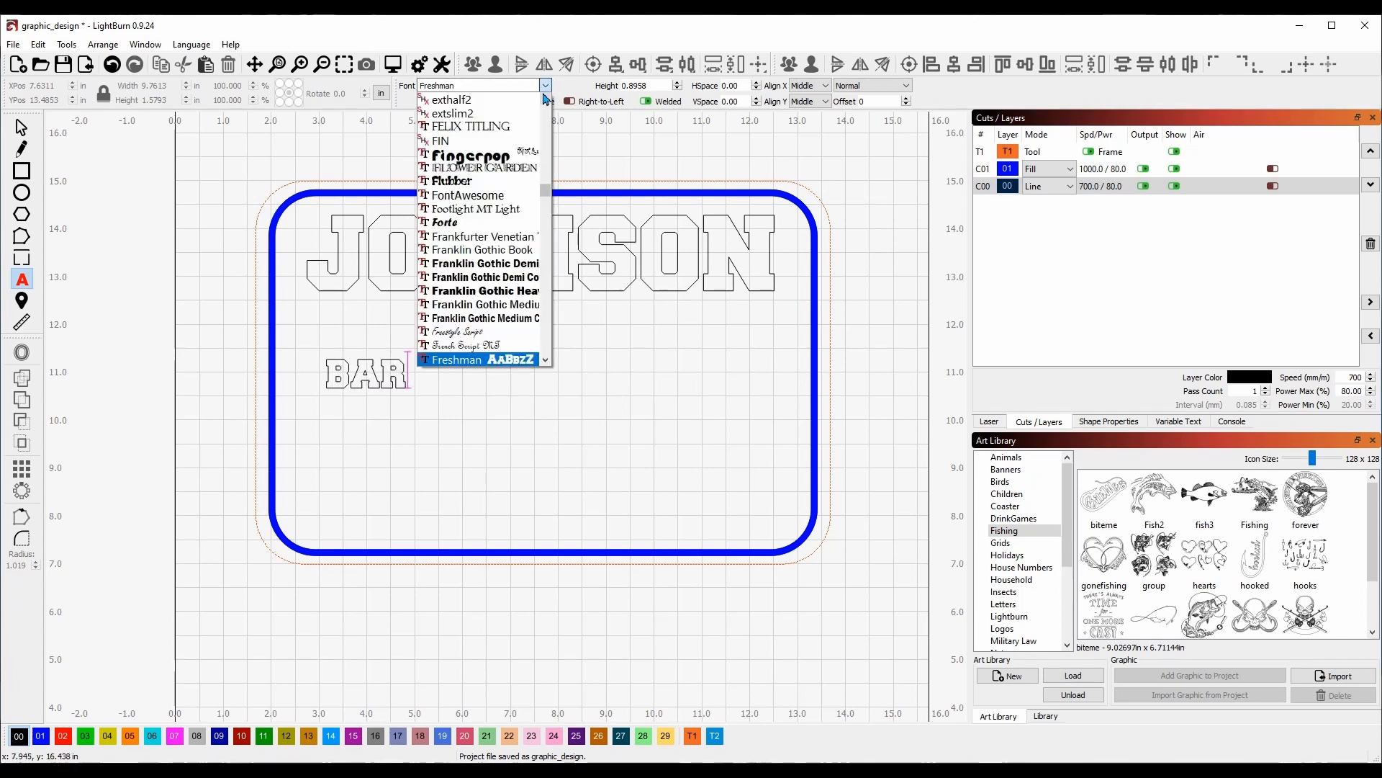
scroll(498, 214, up, 7)
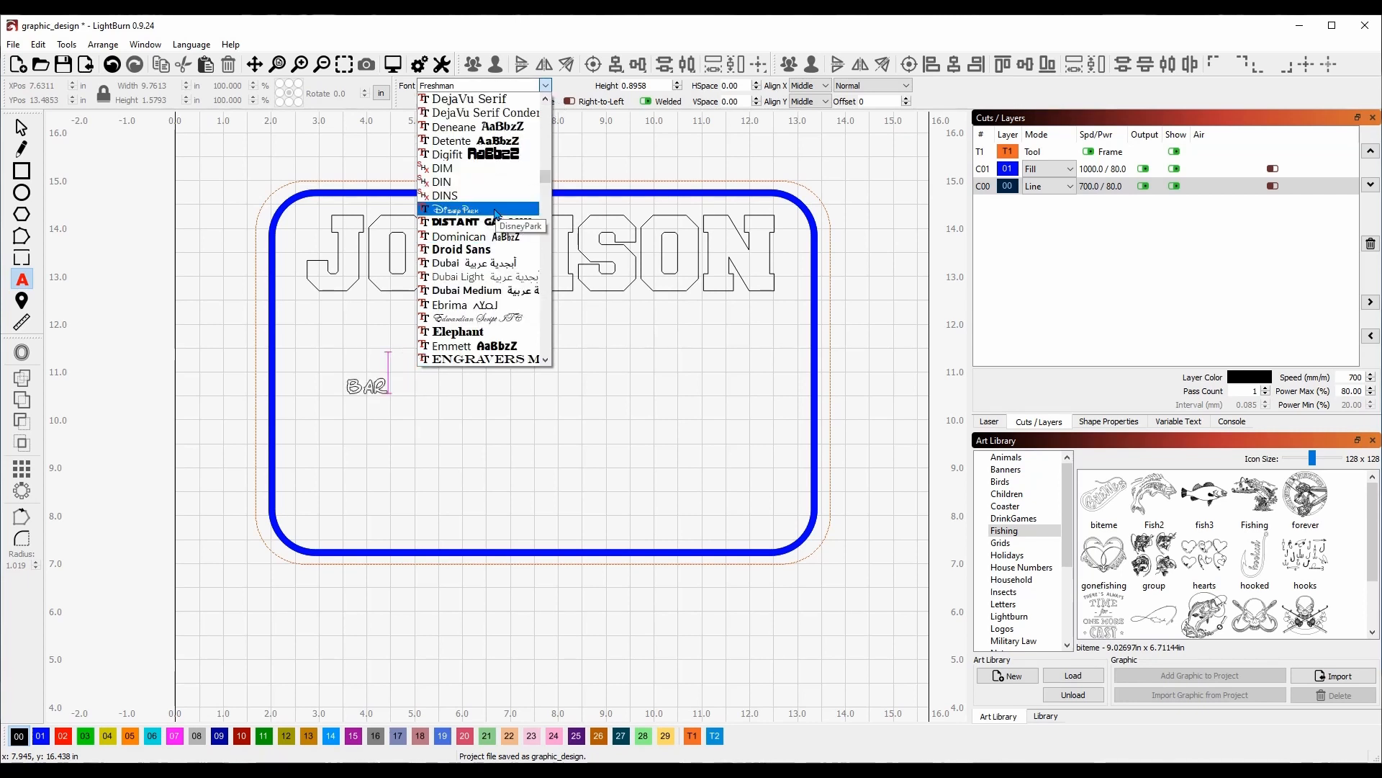
click(496, 214)
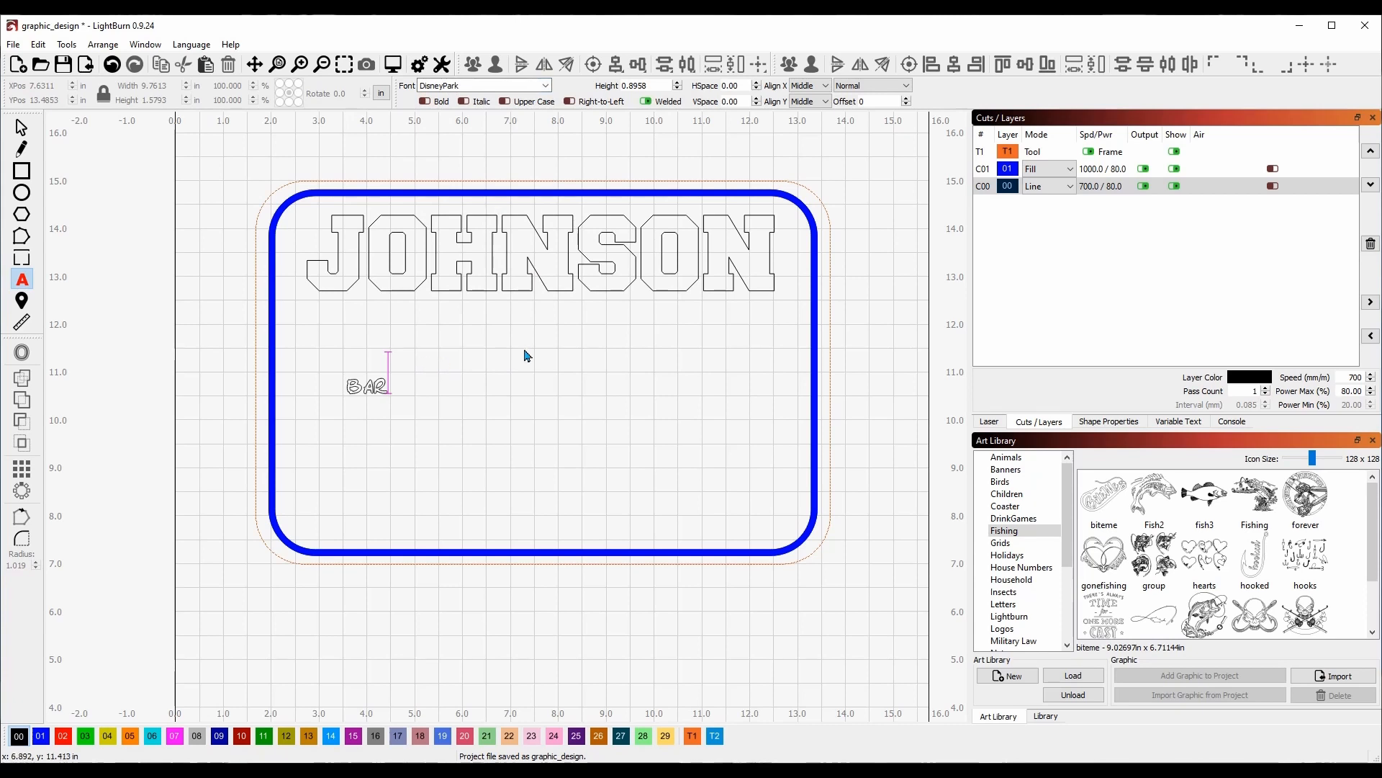
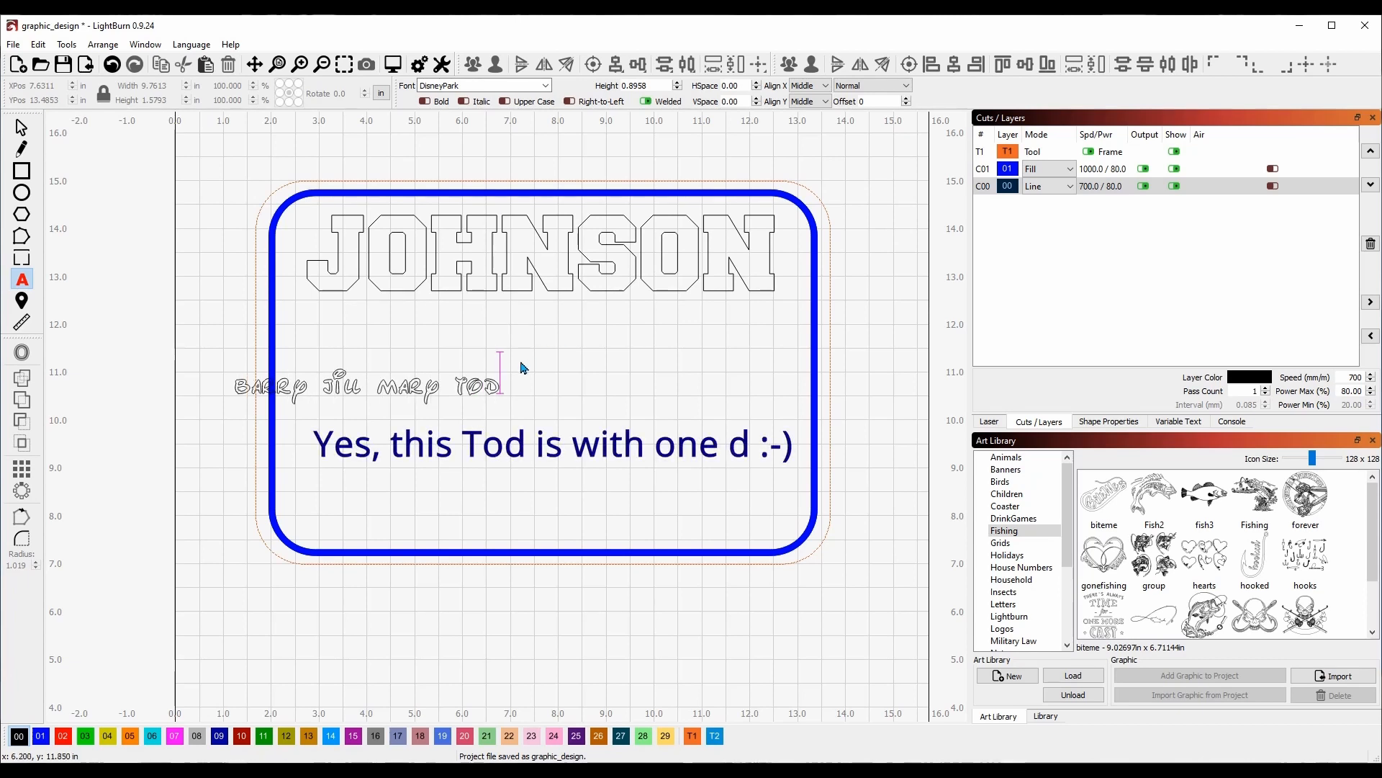
key(Escape)
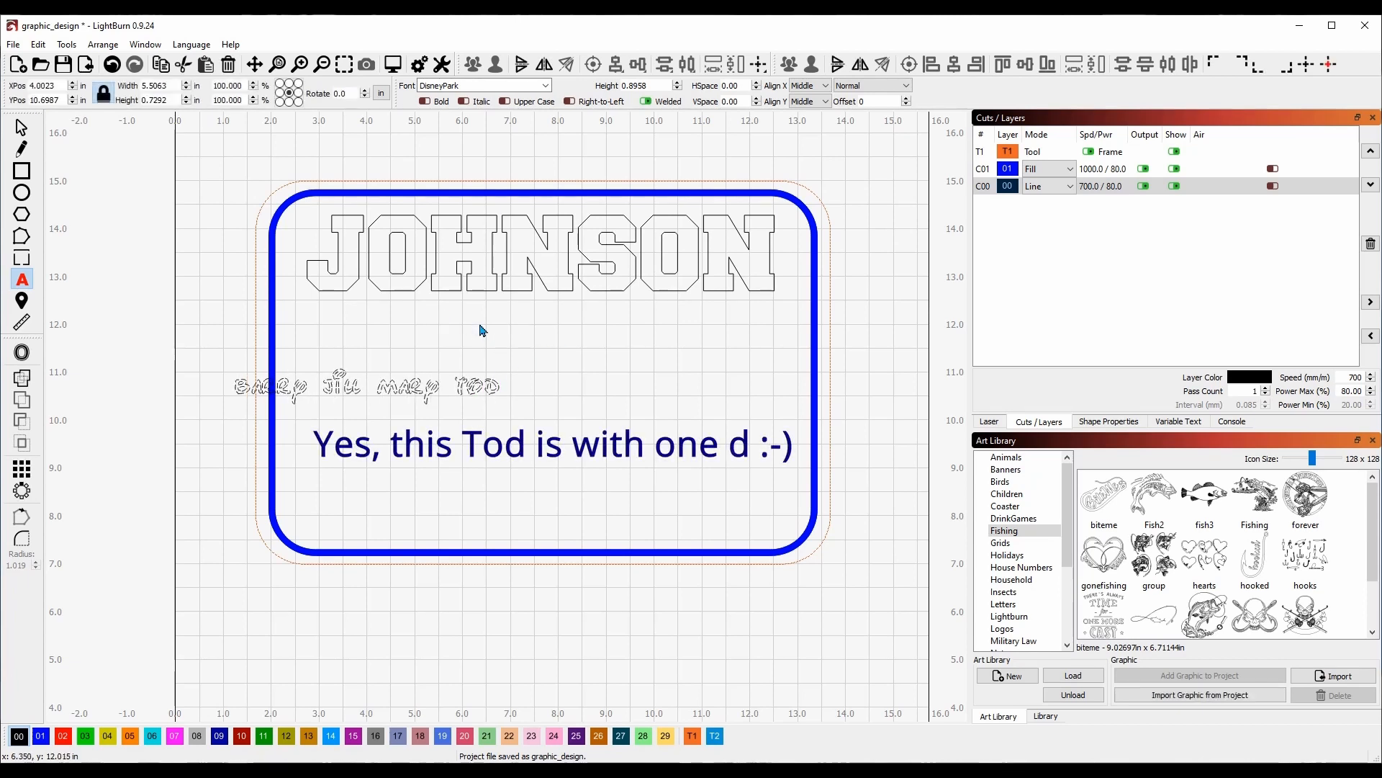
Center the names line over the surname and enlarge it to about 8.01 × 1.06 inches.
drag(368, 386, 497, 358)
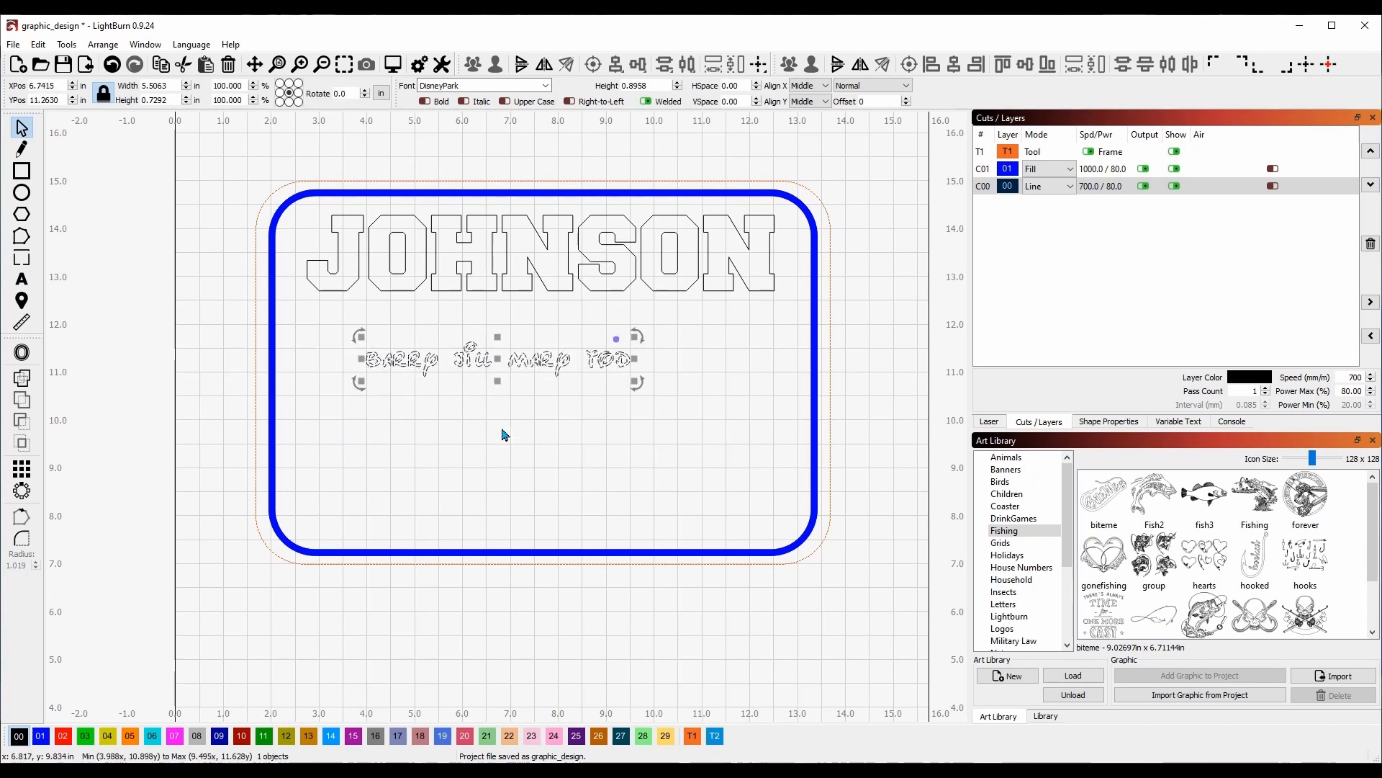
drag(501, 357, 526, 285)
click(527, 265)
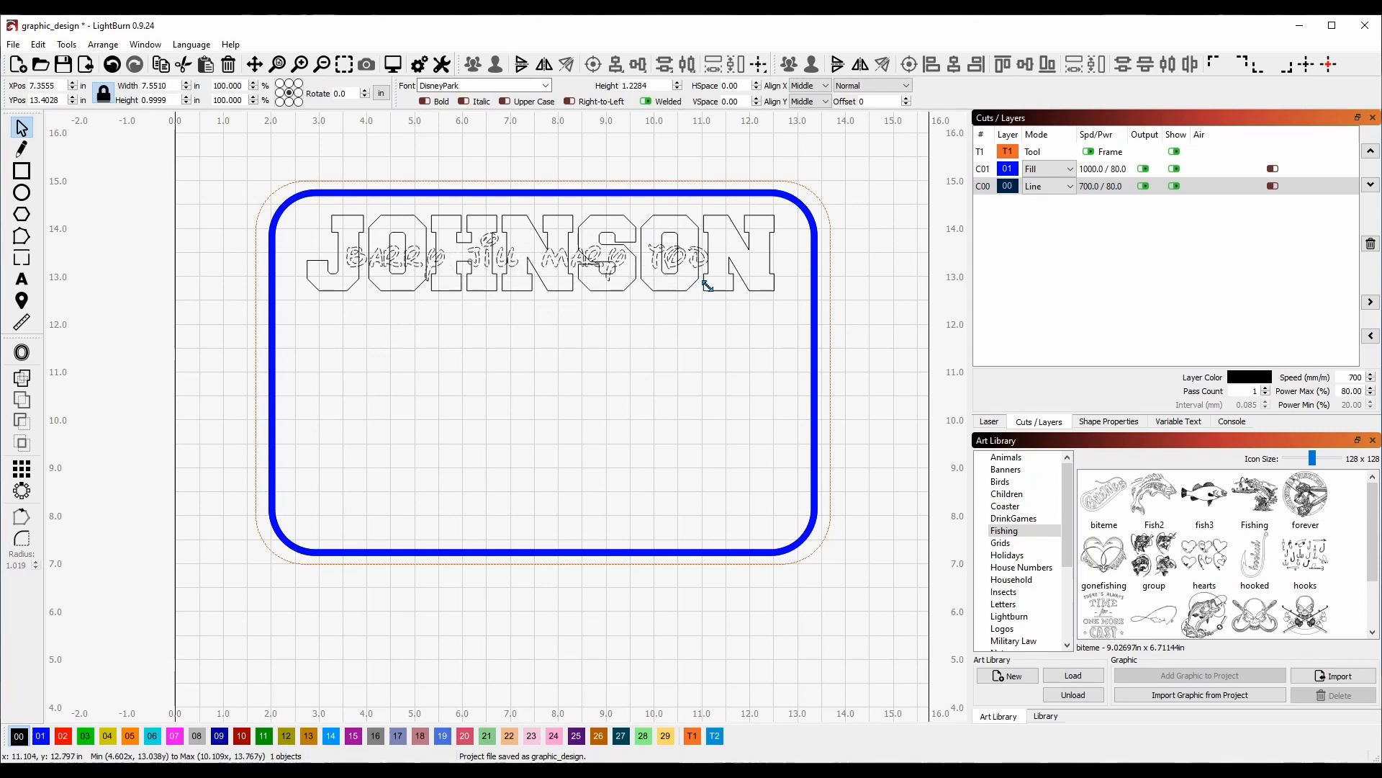
drag(712, 287, 710, 288)
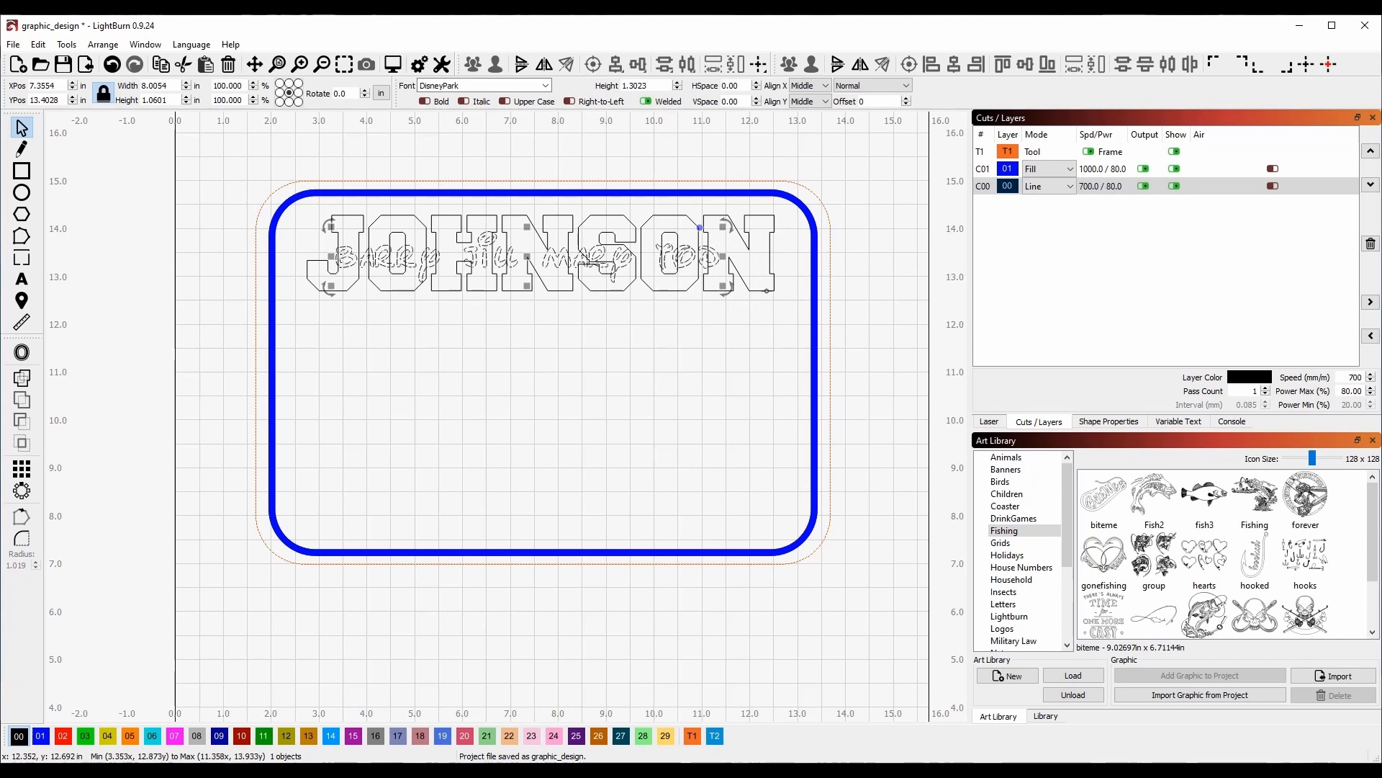
shift+click(767, 291)
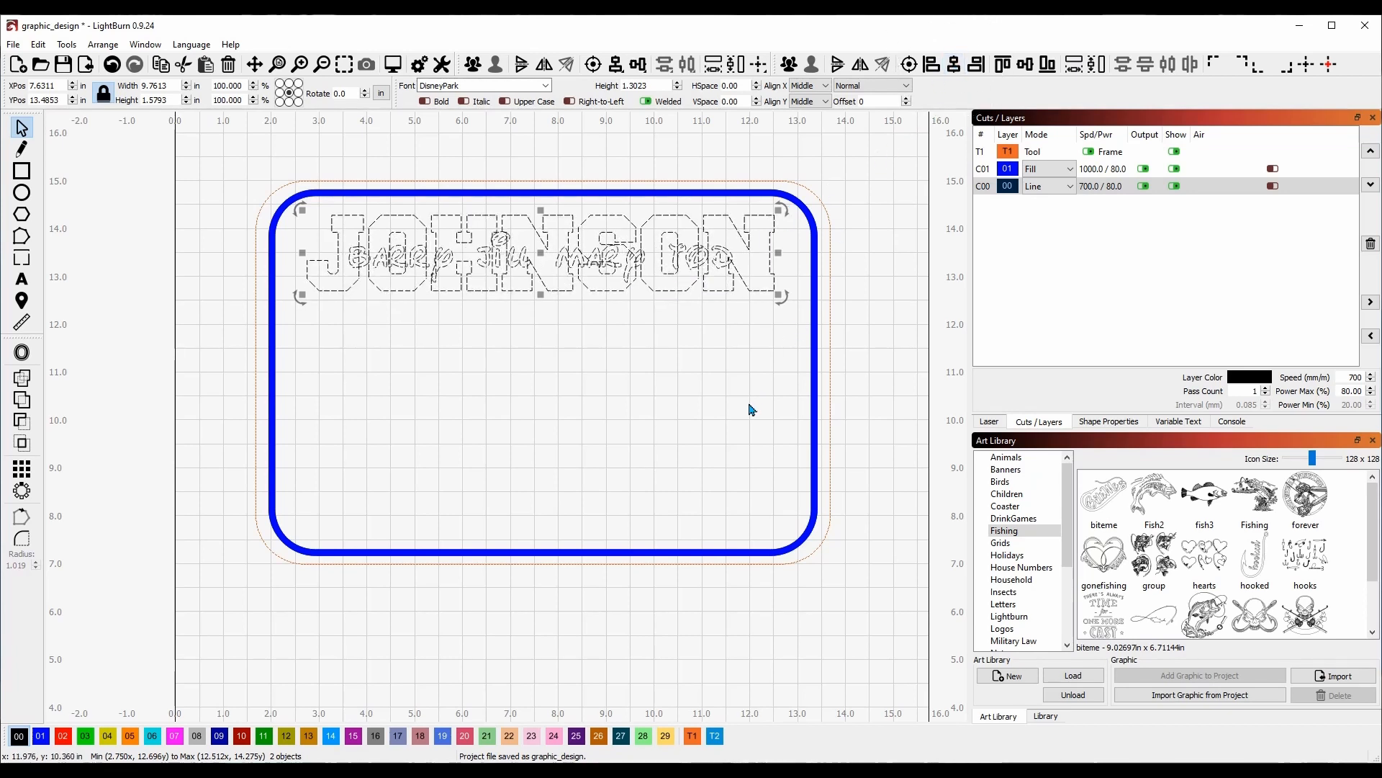
click(599, 404)
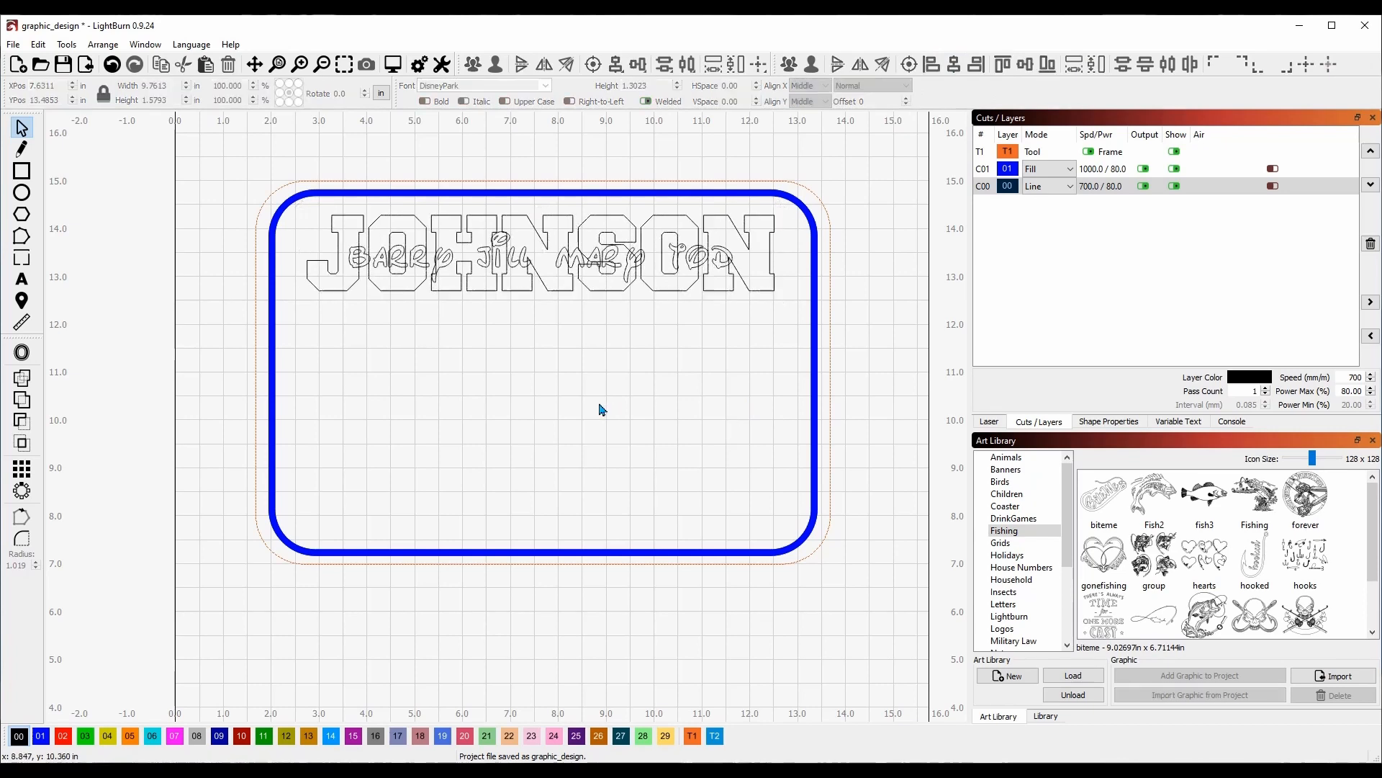
click(392, 65)
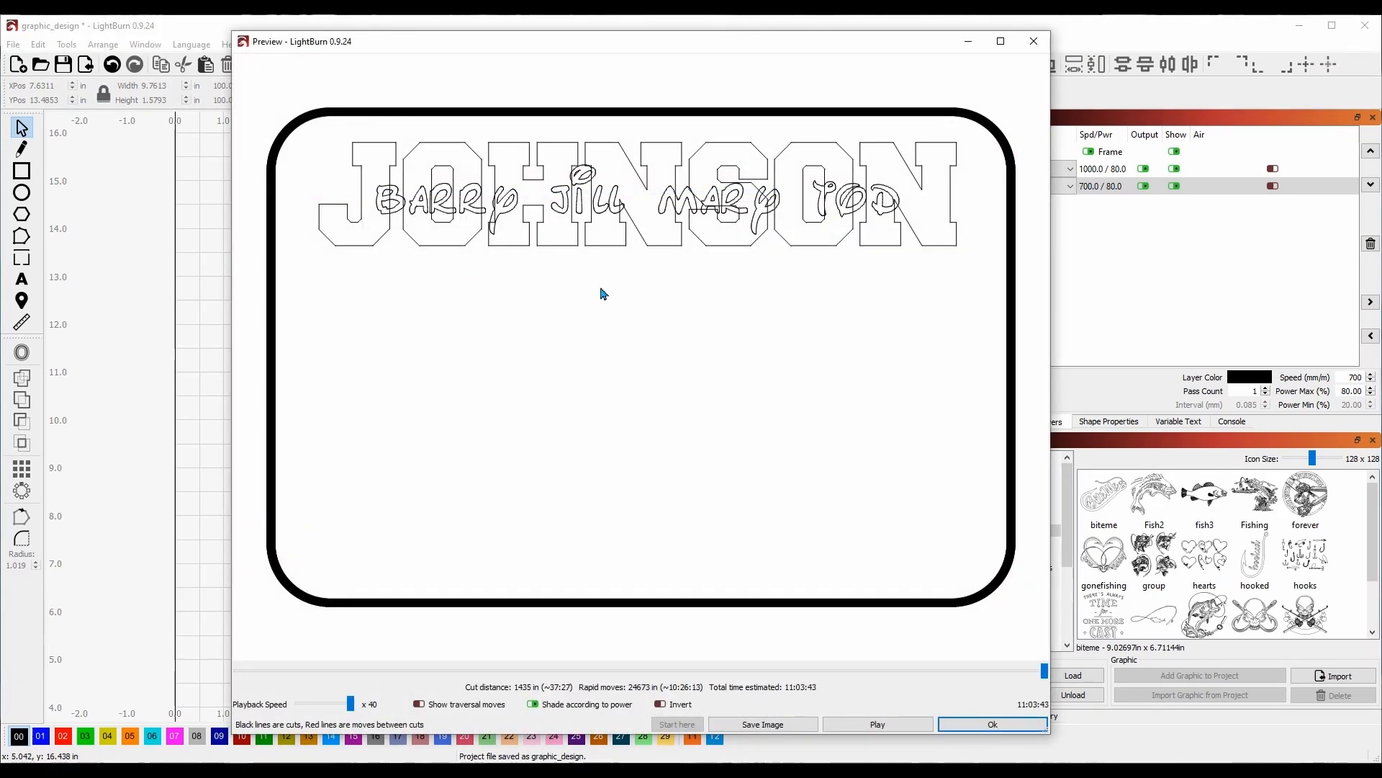
click(982, 724)
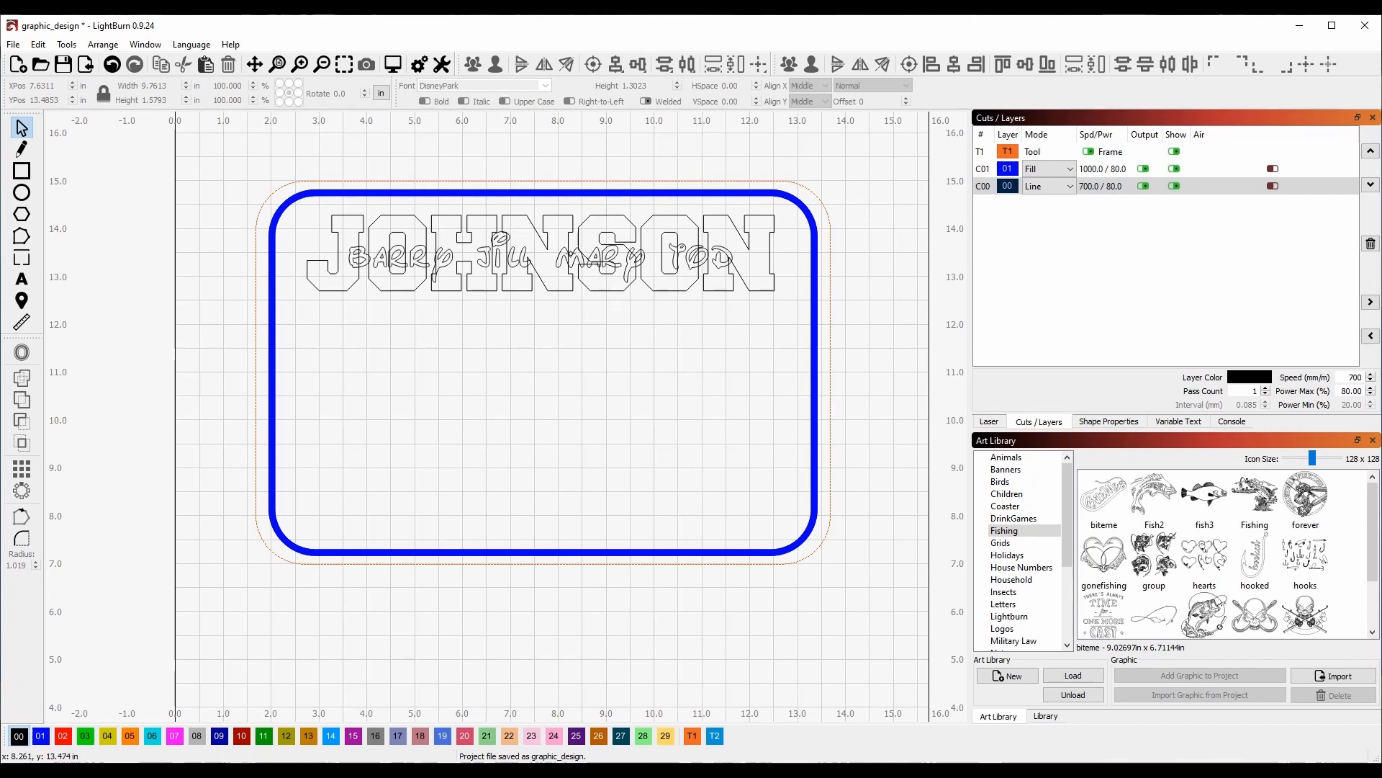
click(571, 253)
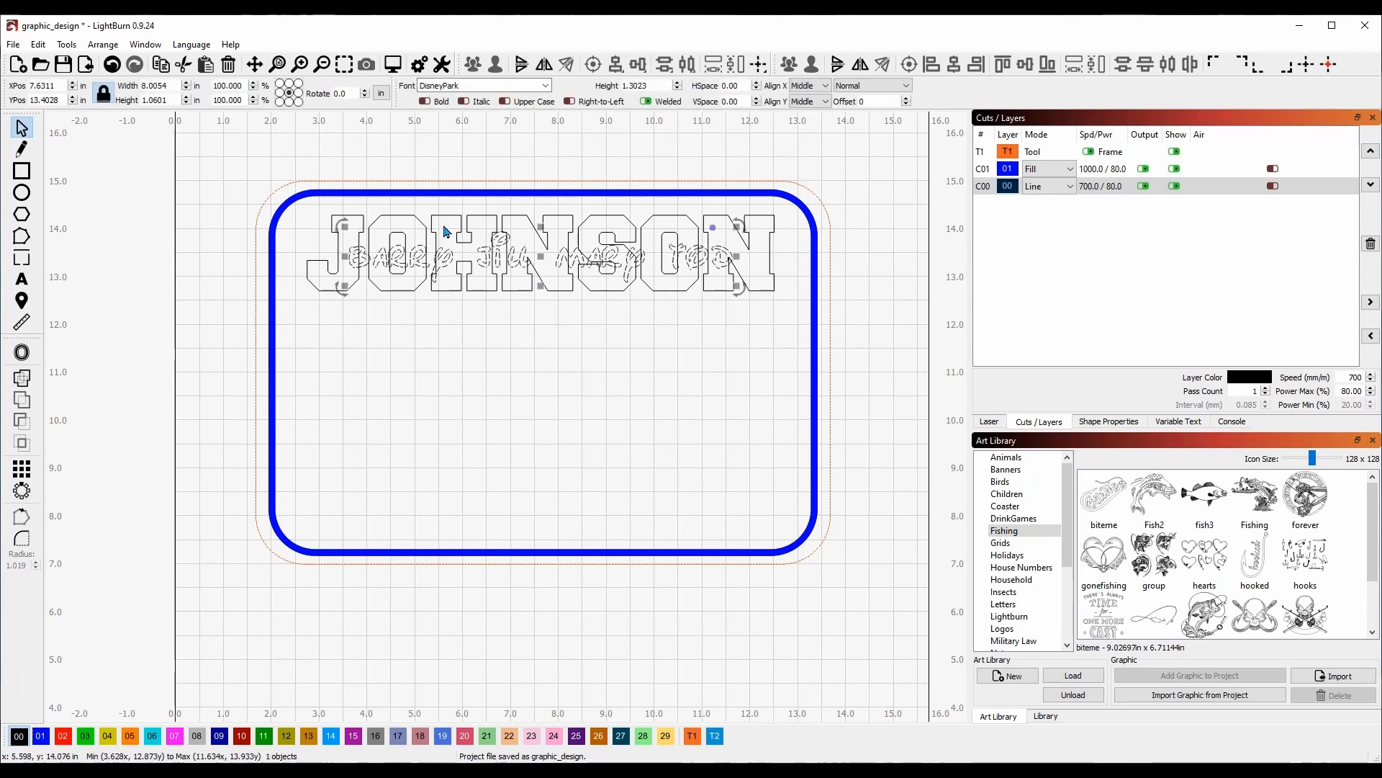
Offset the script names outward by 0.1000 with round corners to create a surrounding outline.
click(23, 354)
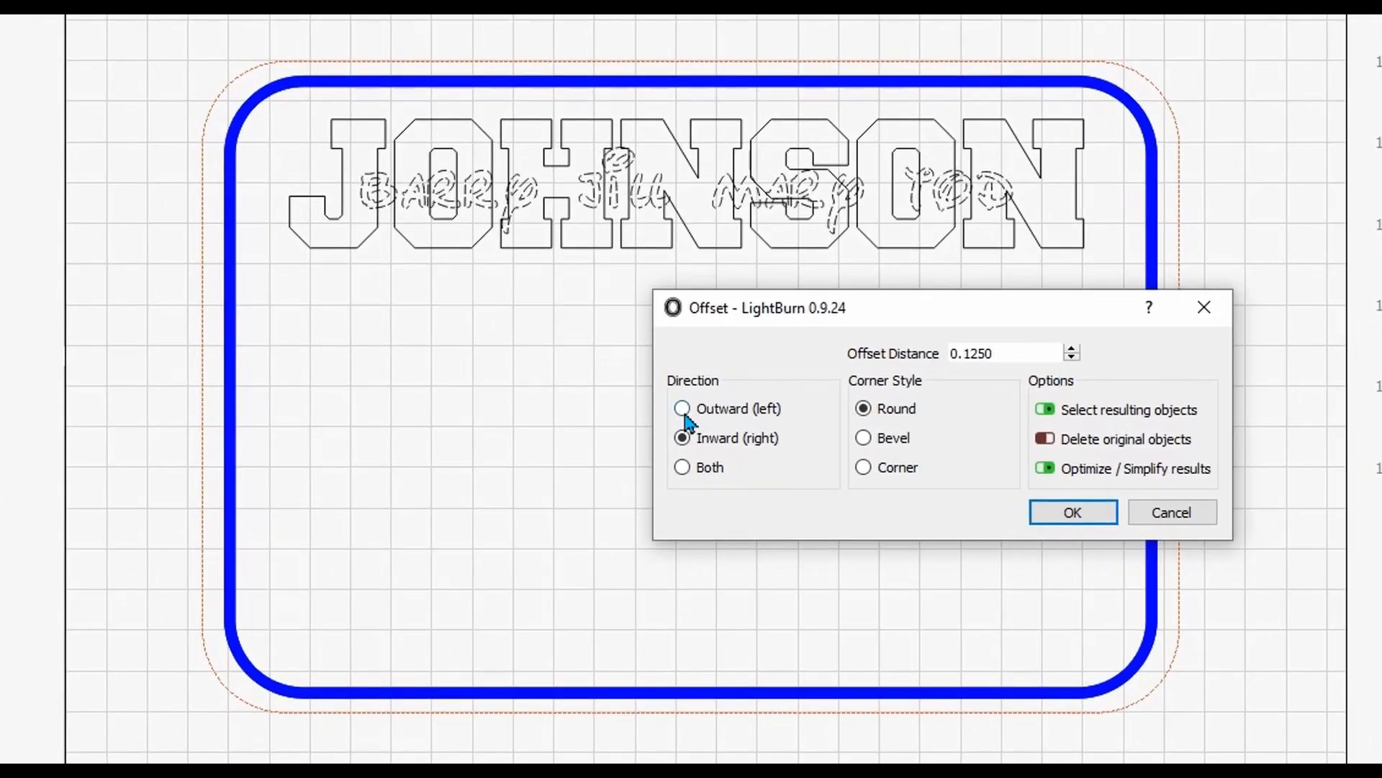
click(667, 405)
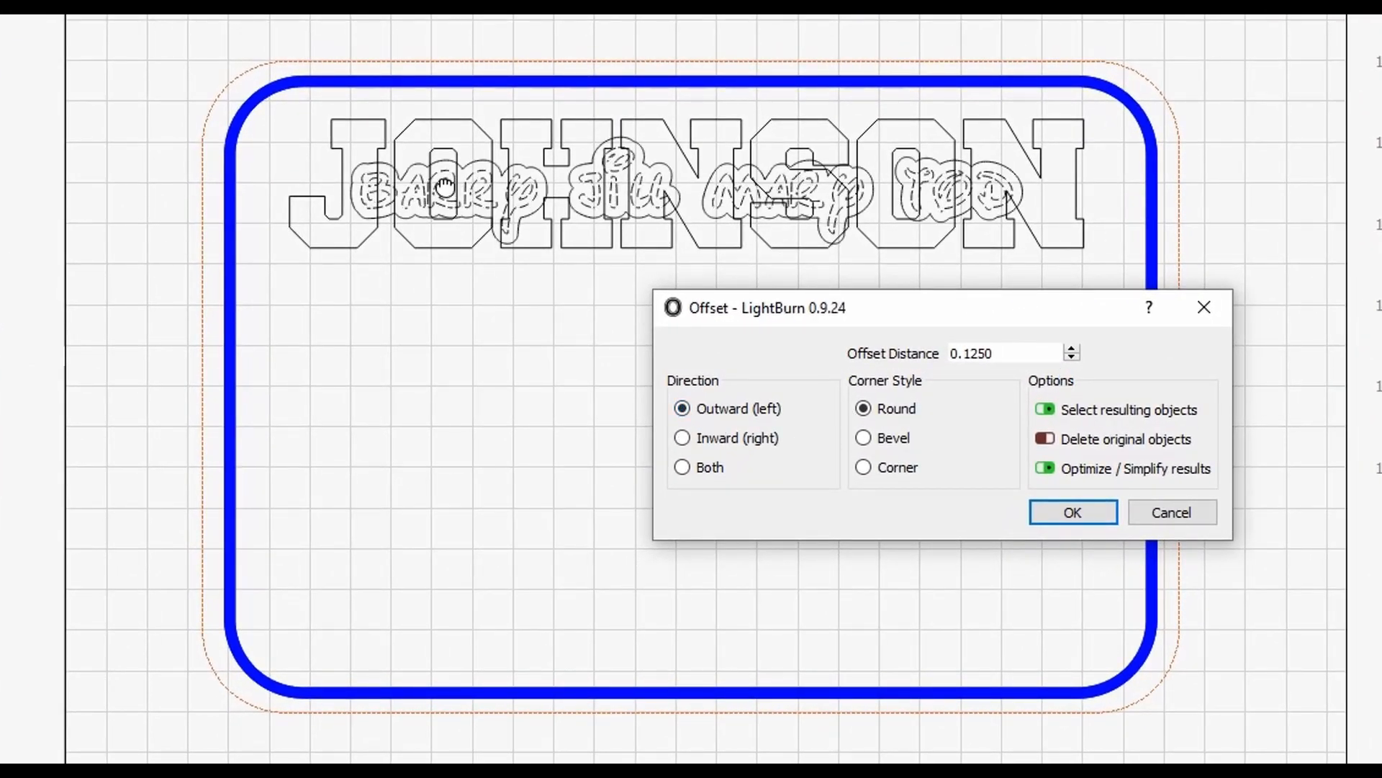
click(1072, 357)
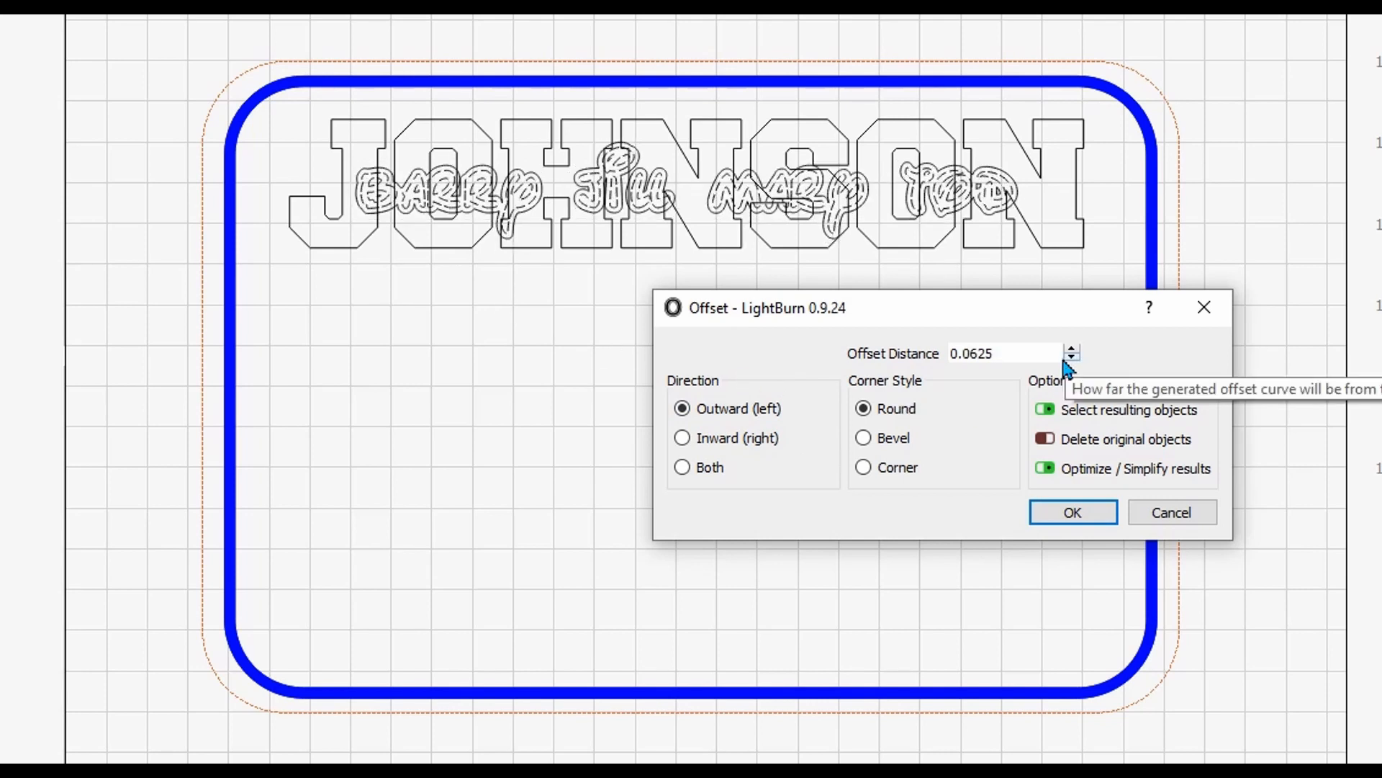
click(1072, 349)
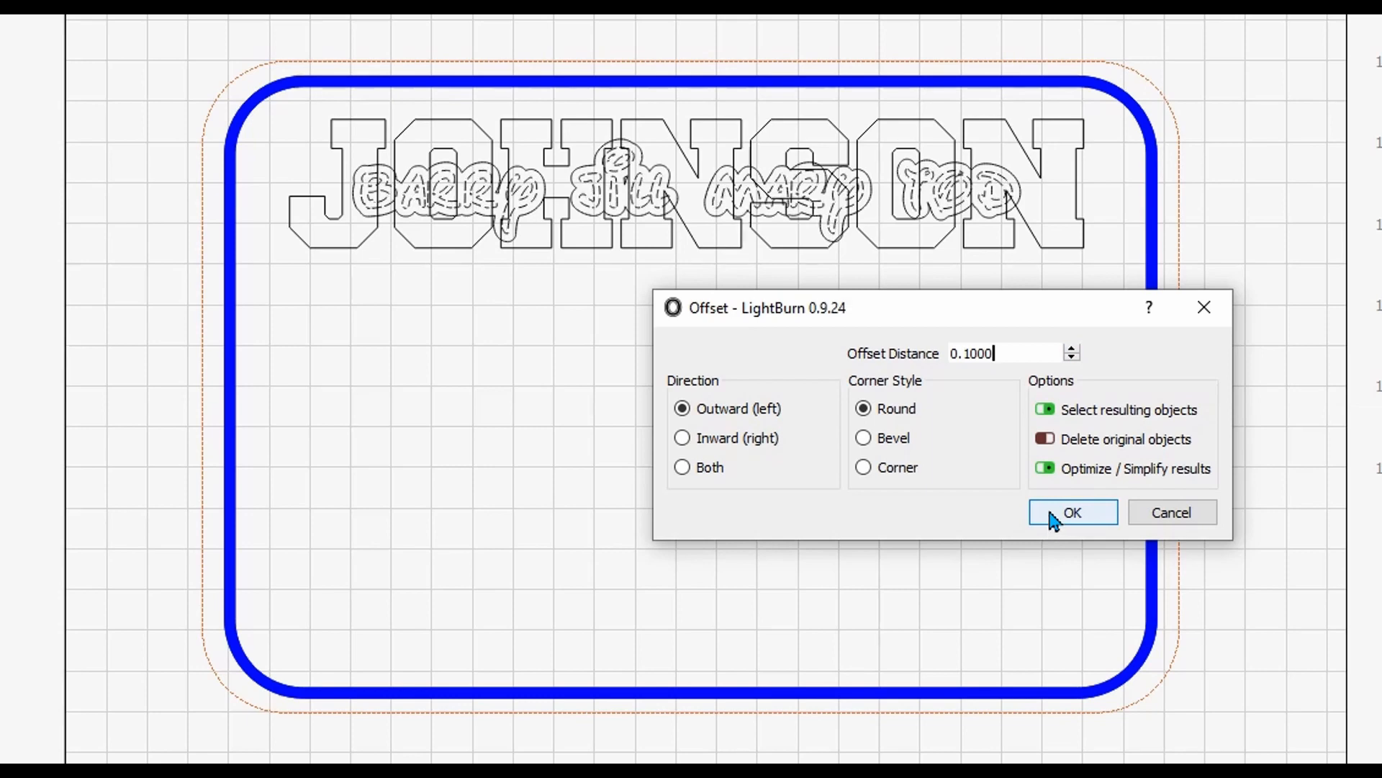
click(1052, 519)
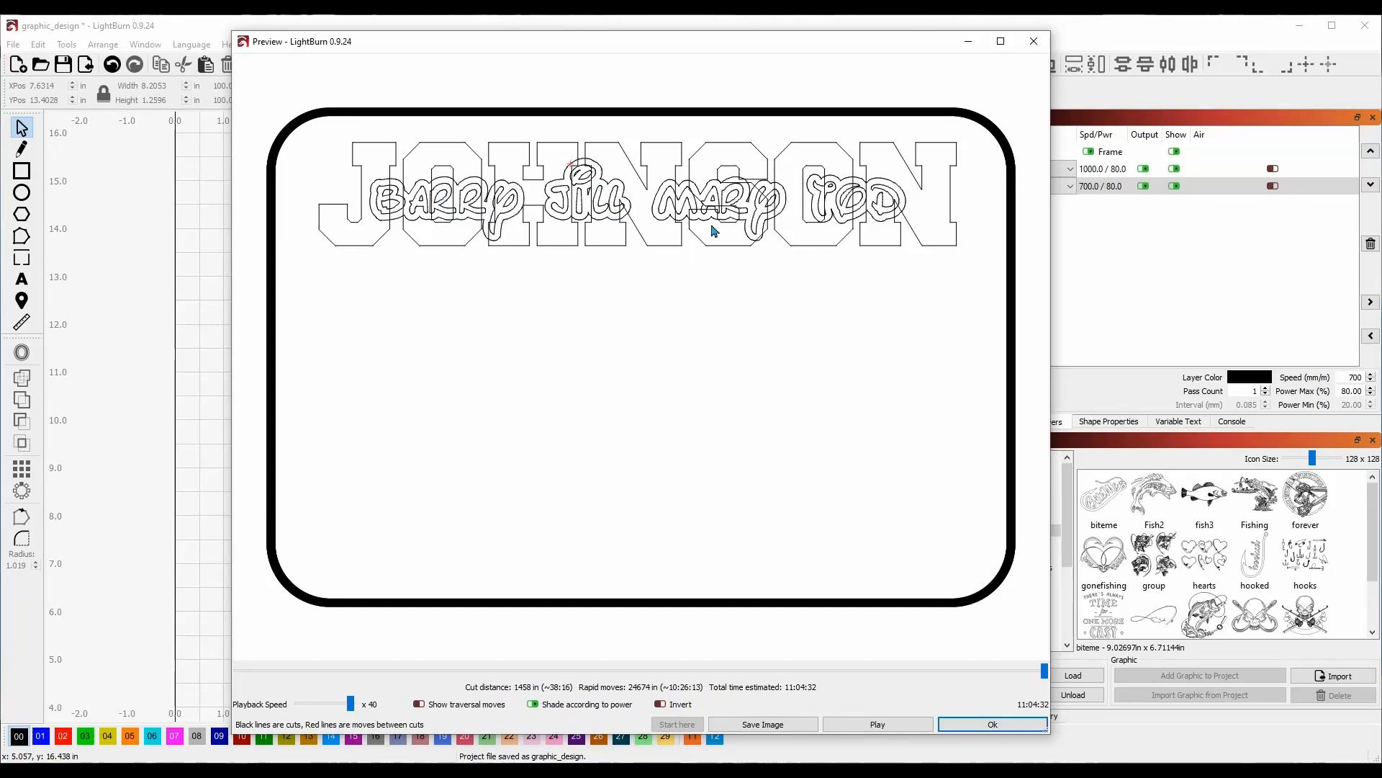
Weld the outlined script names and the block surname lettering into a single object.
click(979, 725)
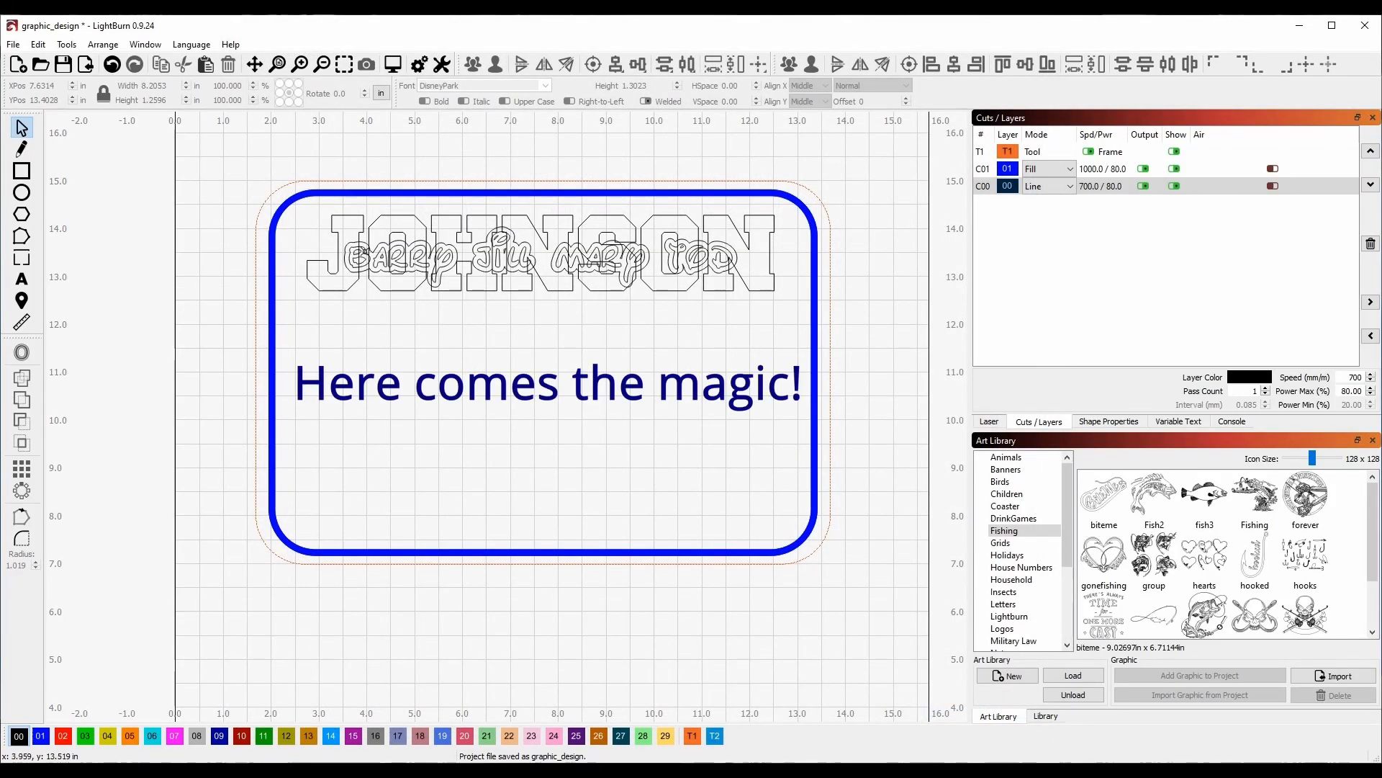
click(351, 242)
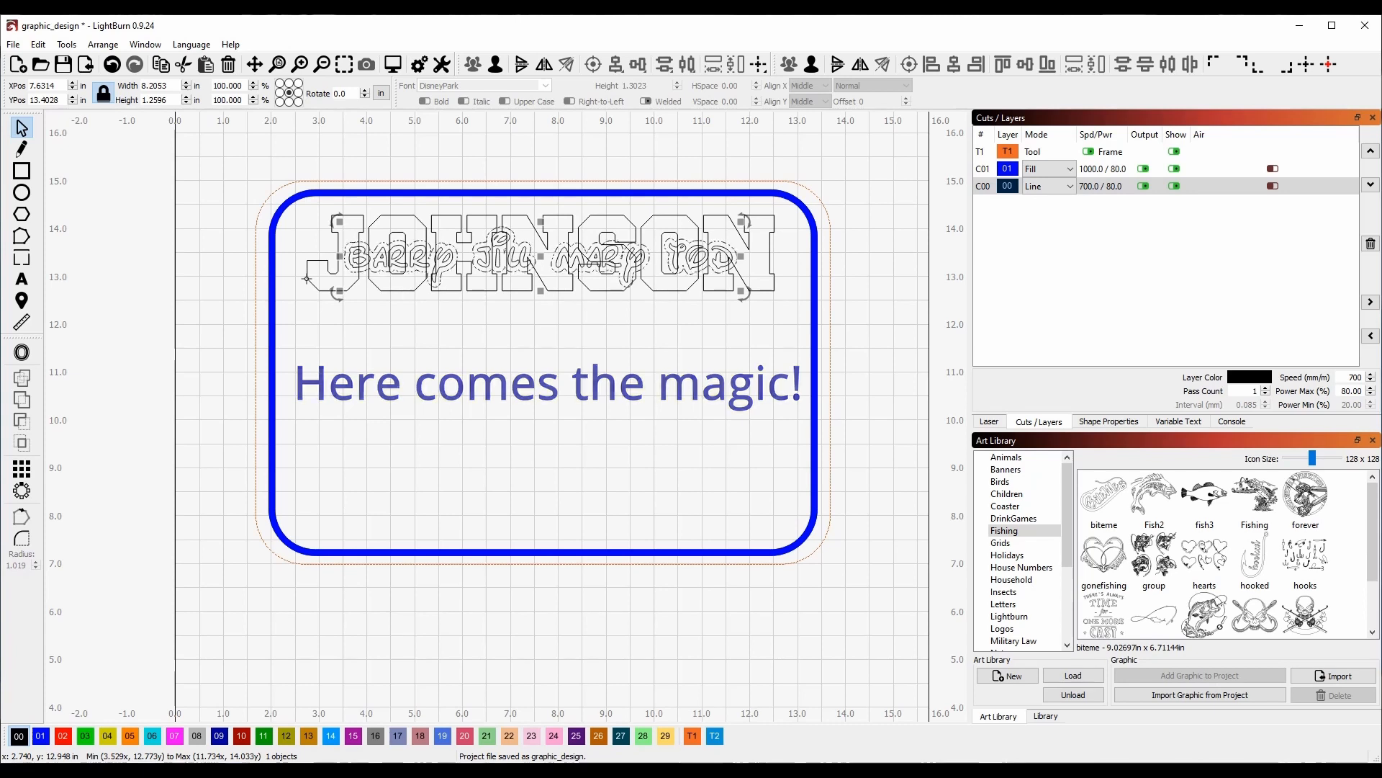
shift+click(306, 278)
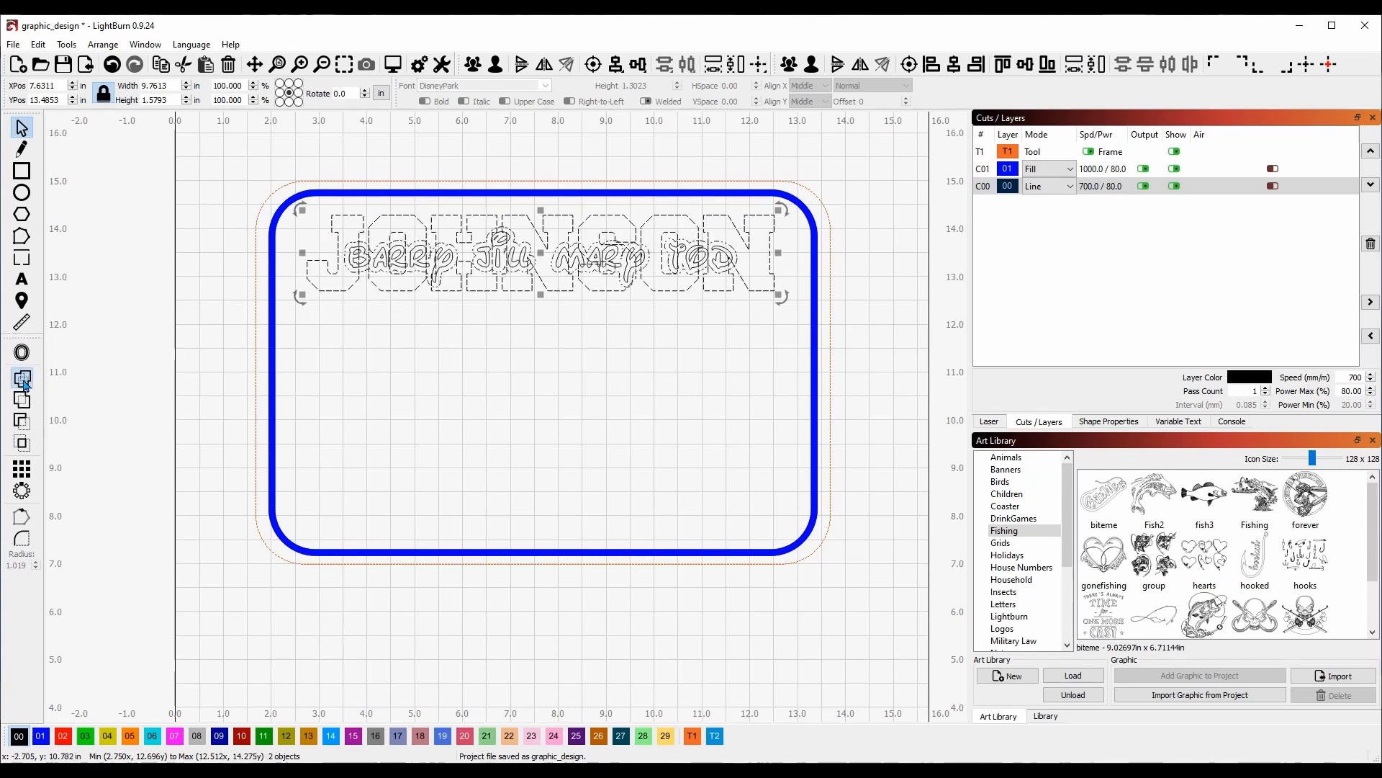
click(24, 386)
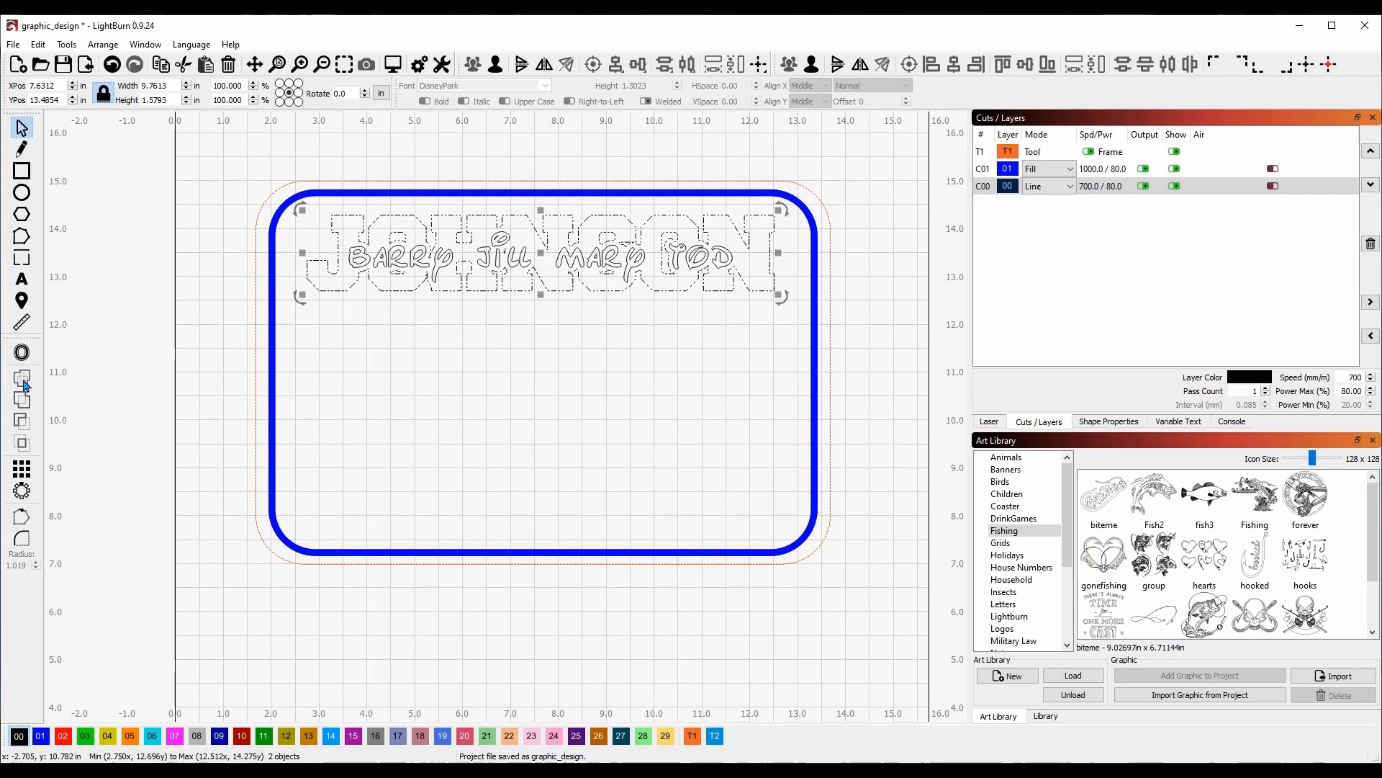
click(551, 357)
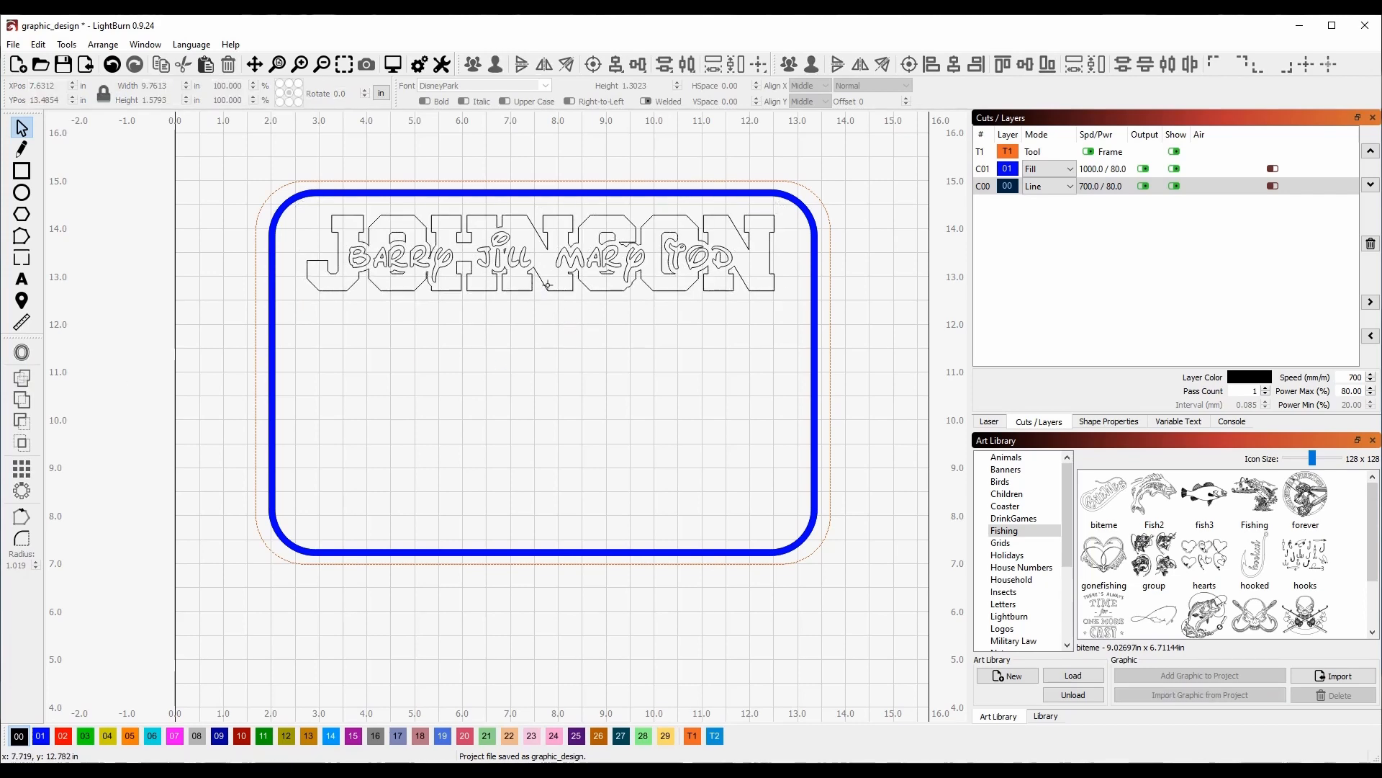
click(392, 64)
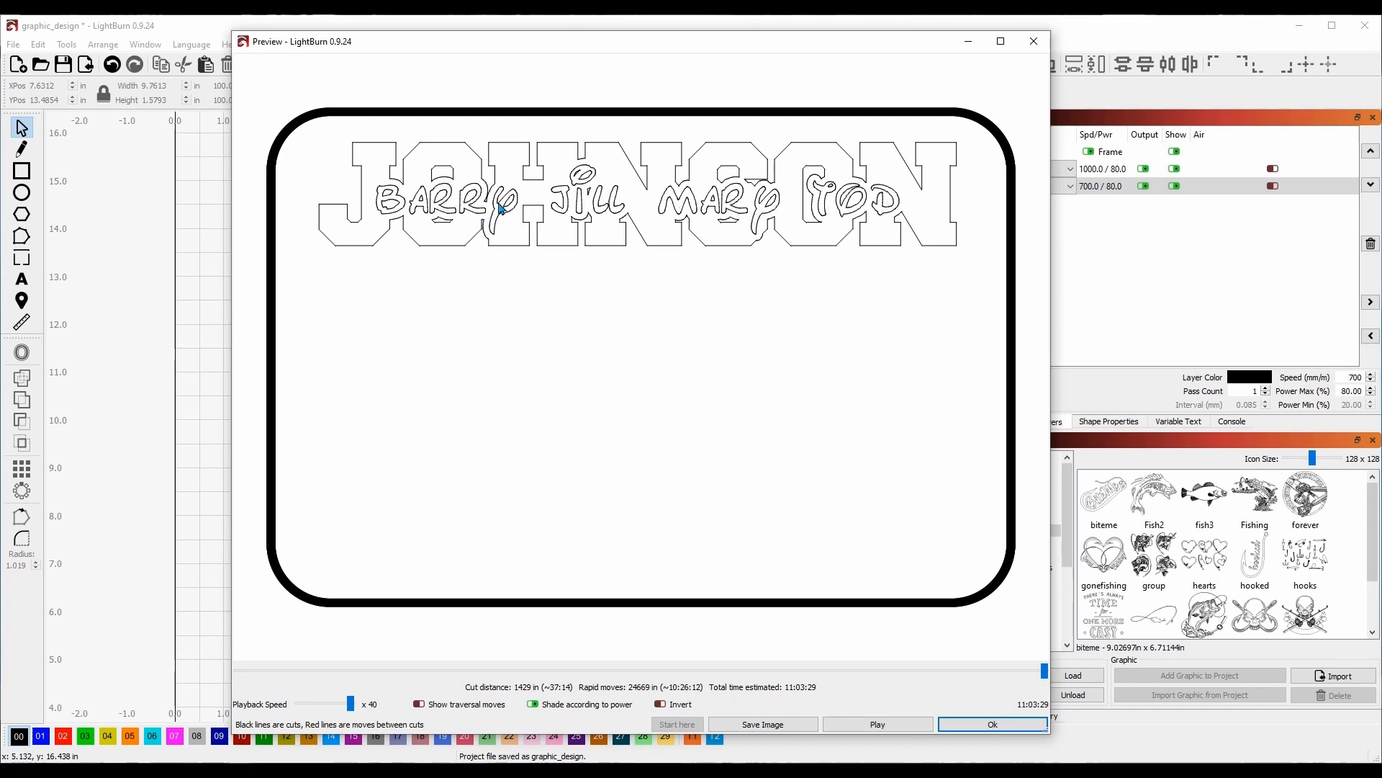
scroll(479, 188, up, 4)
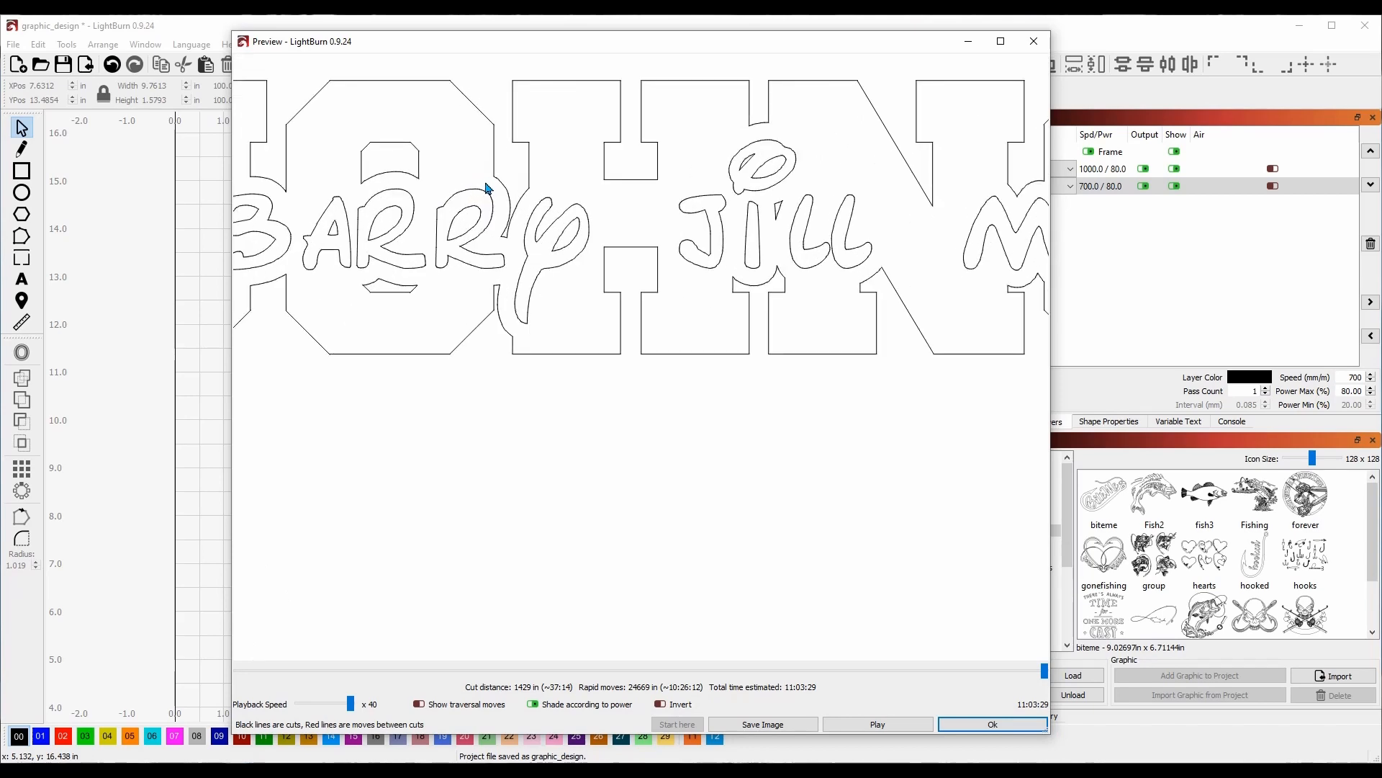
scroll(488, 188, down, 4)
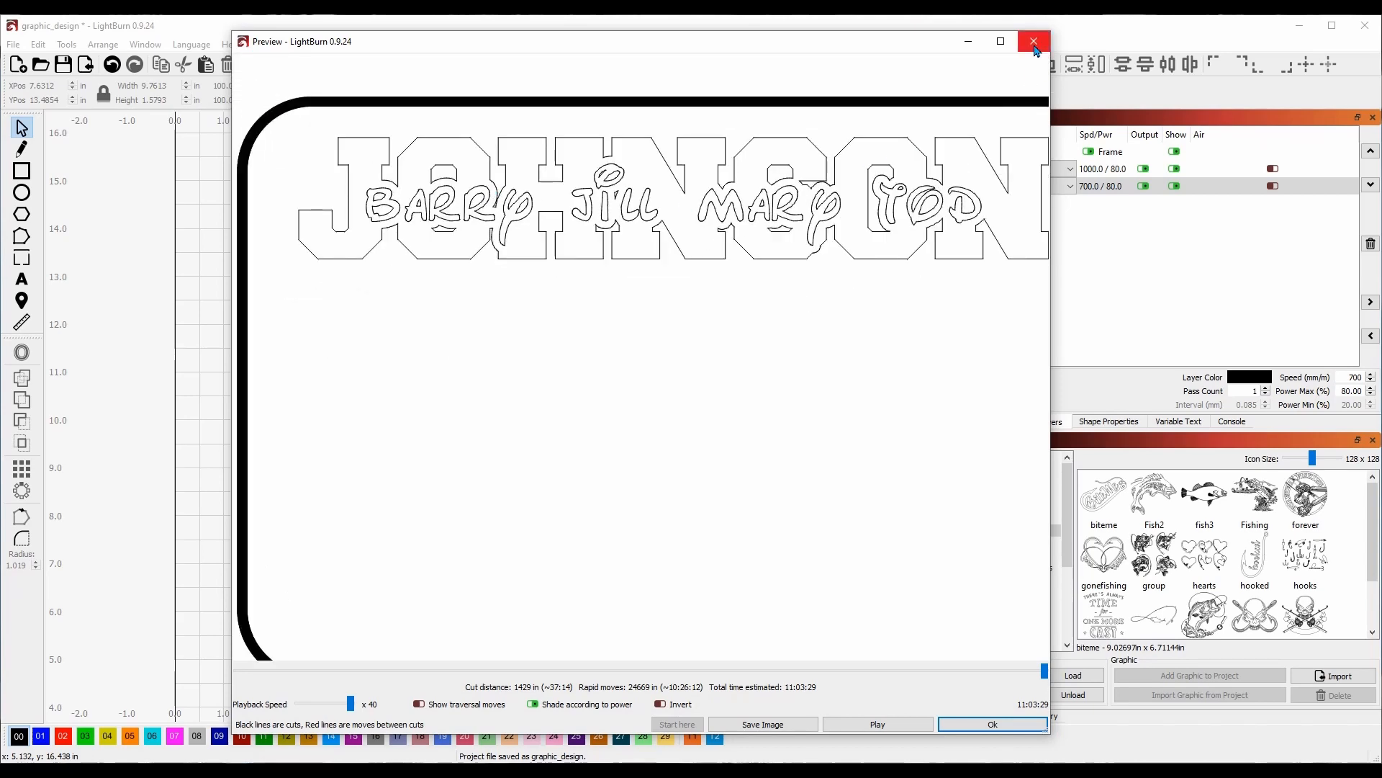
click(1033, 42)
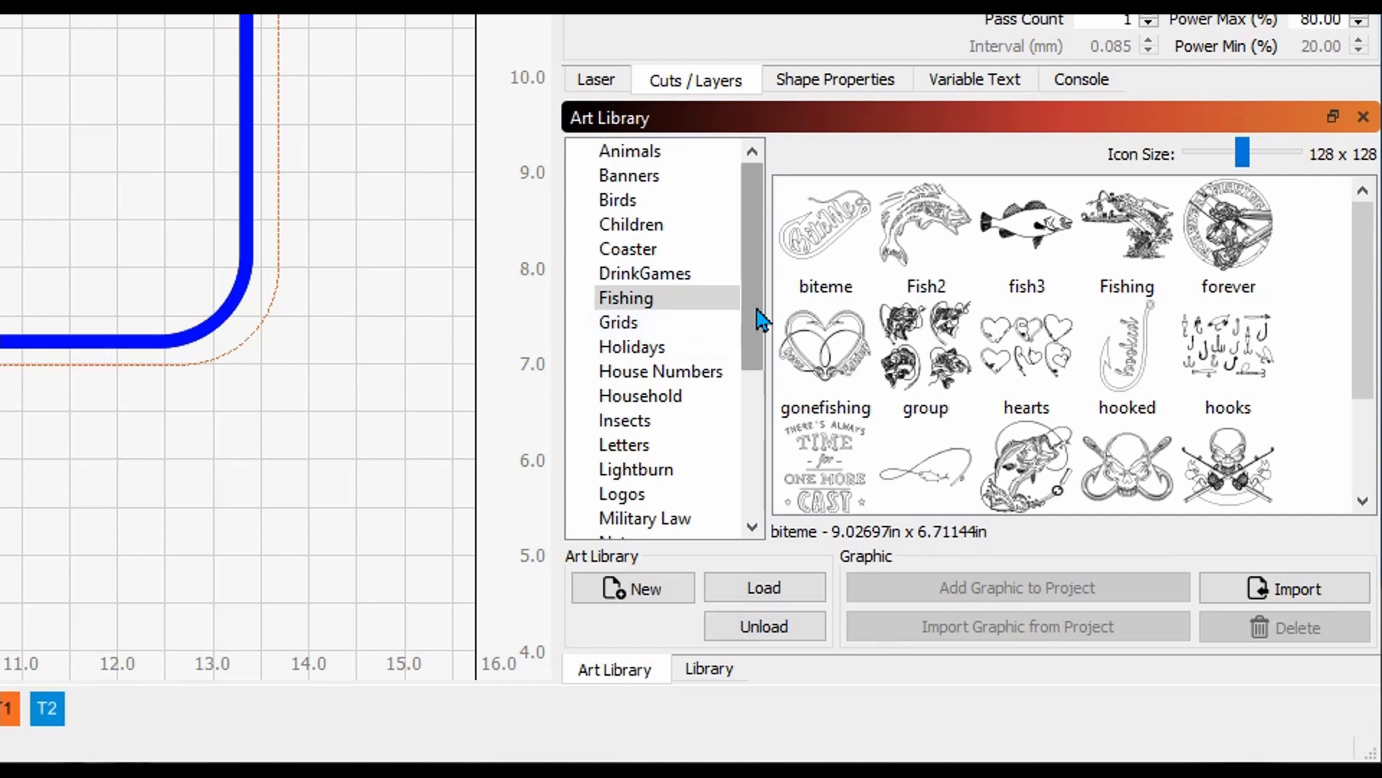
Place the Cabin graphic from the Art Library's Nature category inside the border.
click(677, 299)
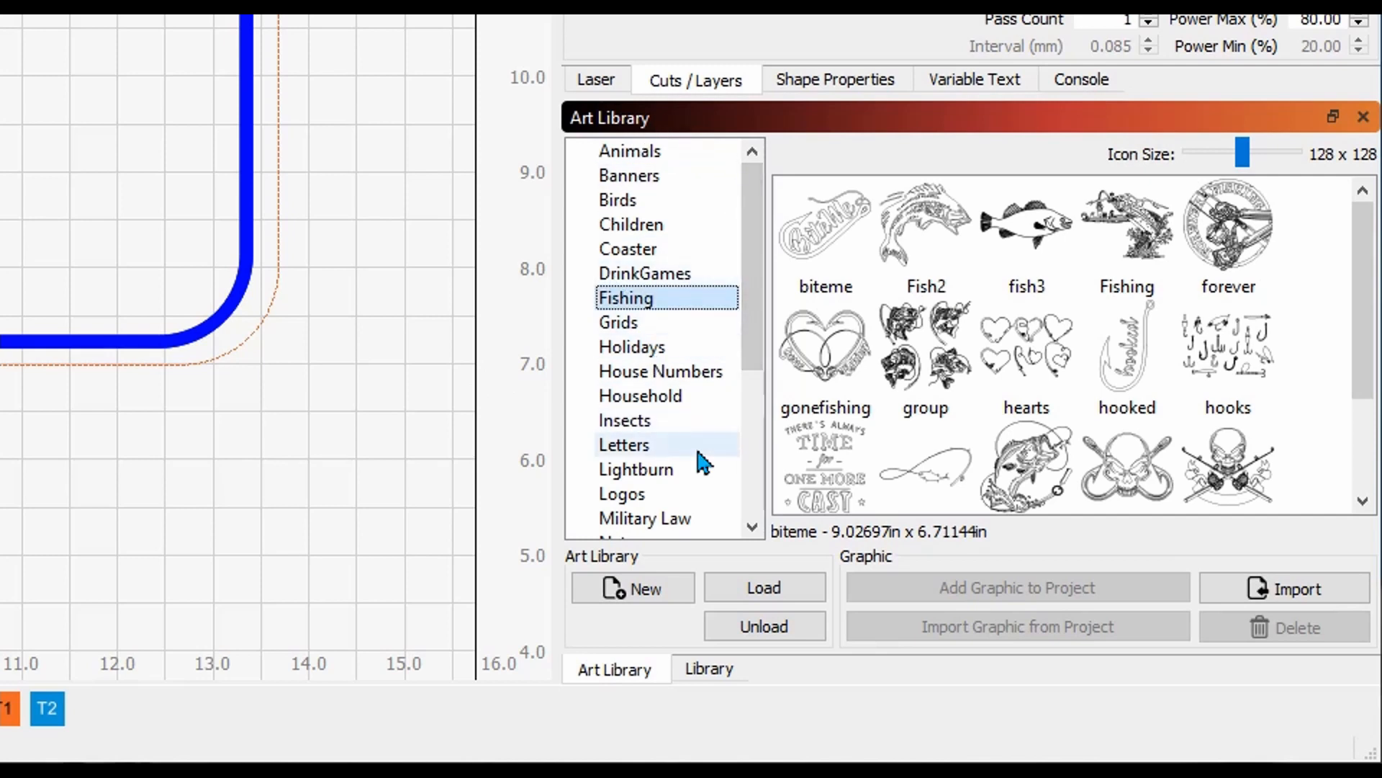
scroll(760, 284, down, 2)
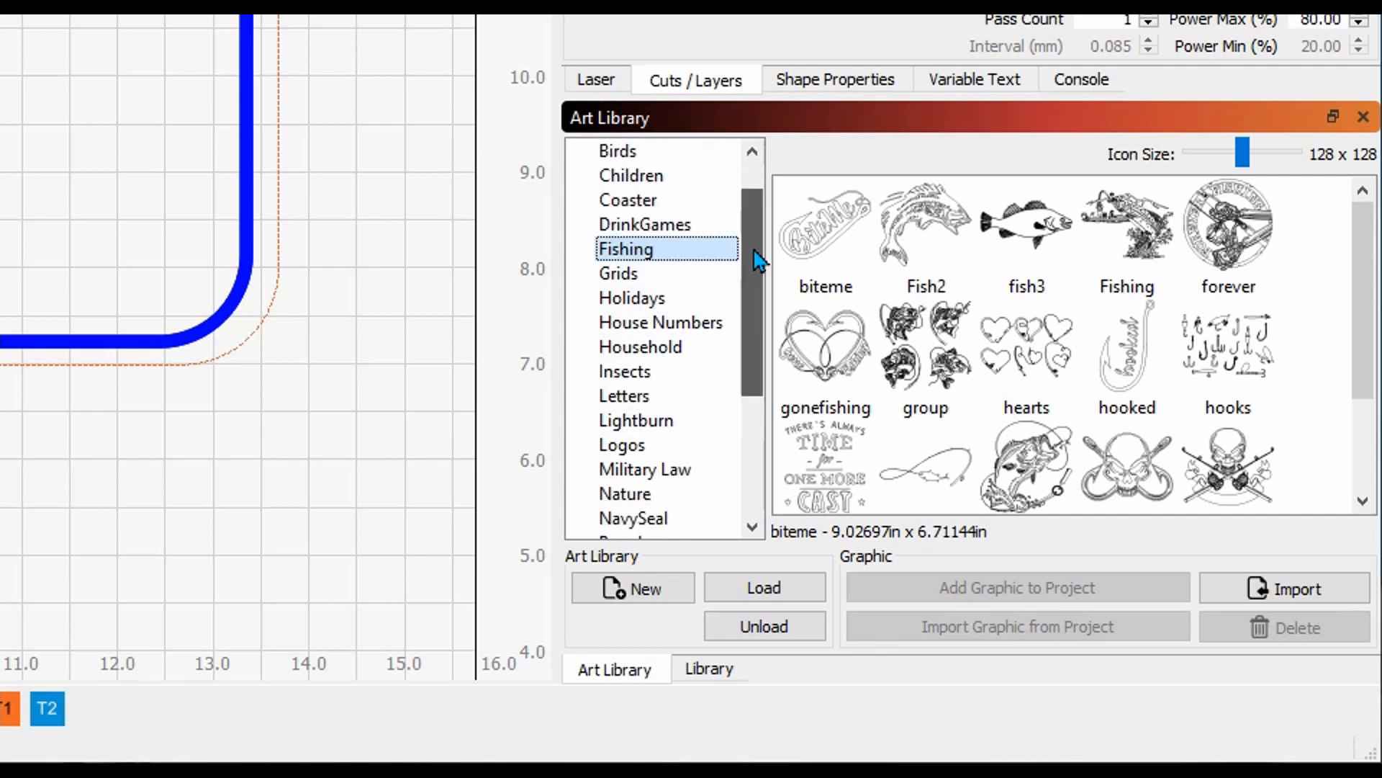
scroll(685, 338, down, 2)
click(631, 302)
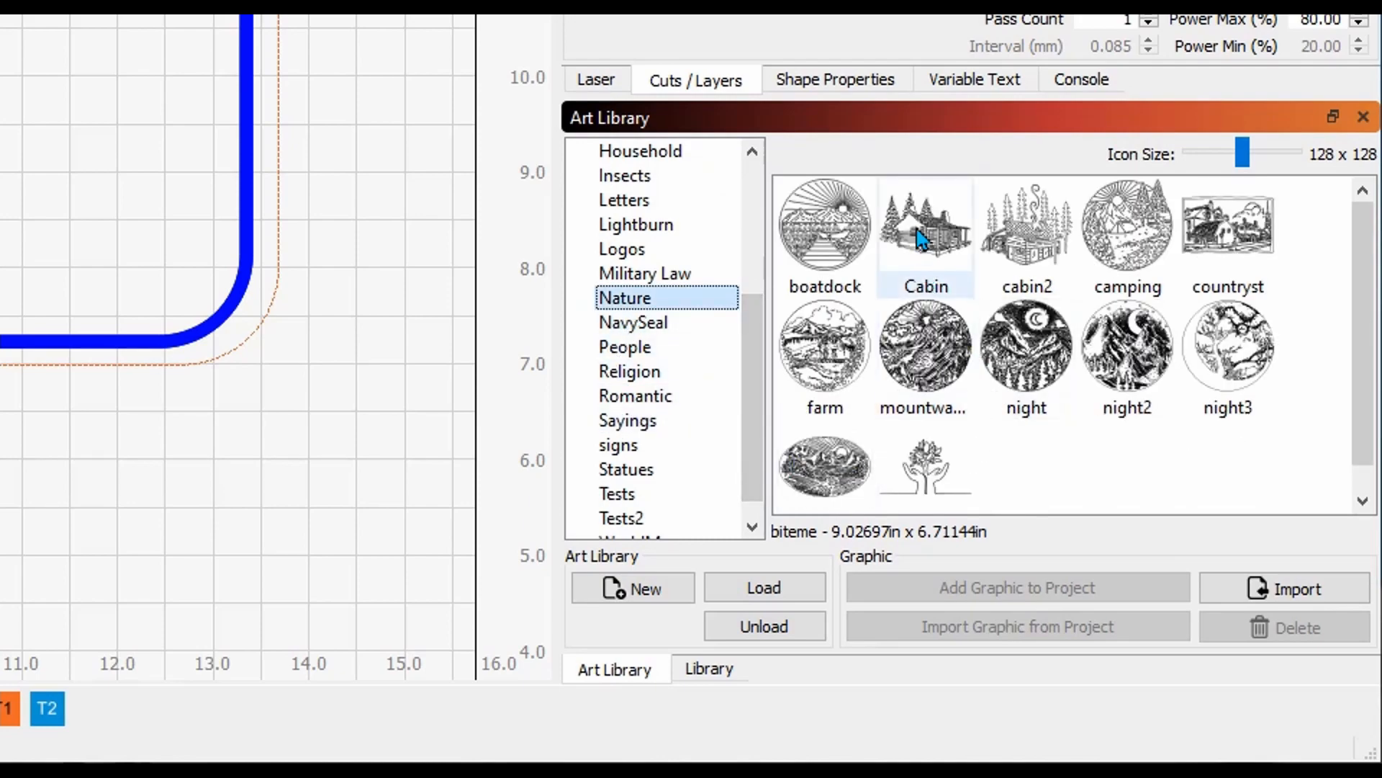
drag(921, 239, 0, 69)
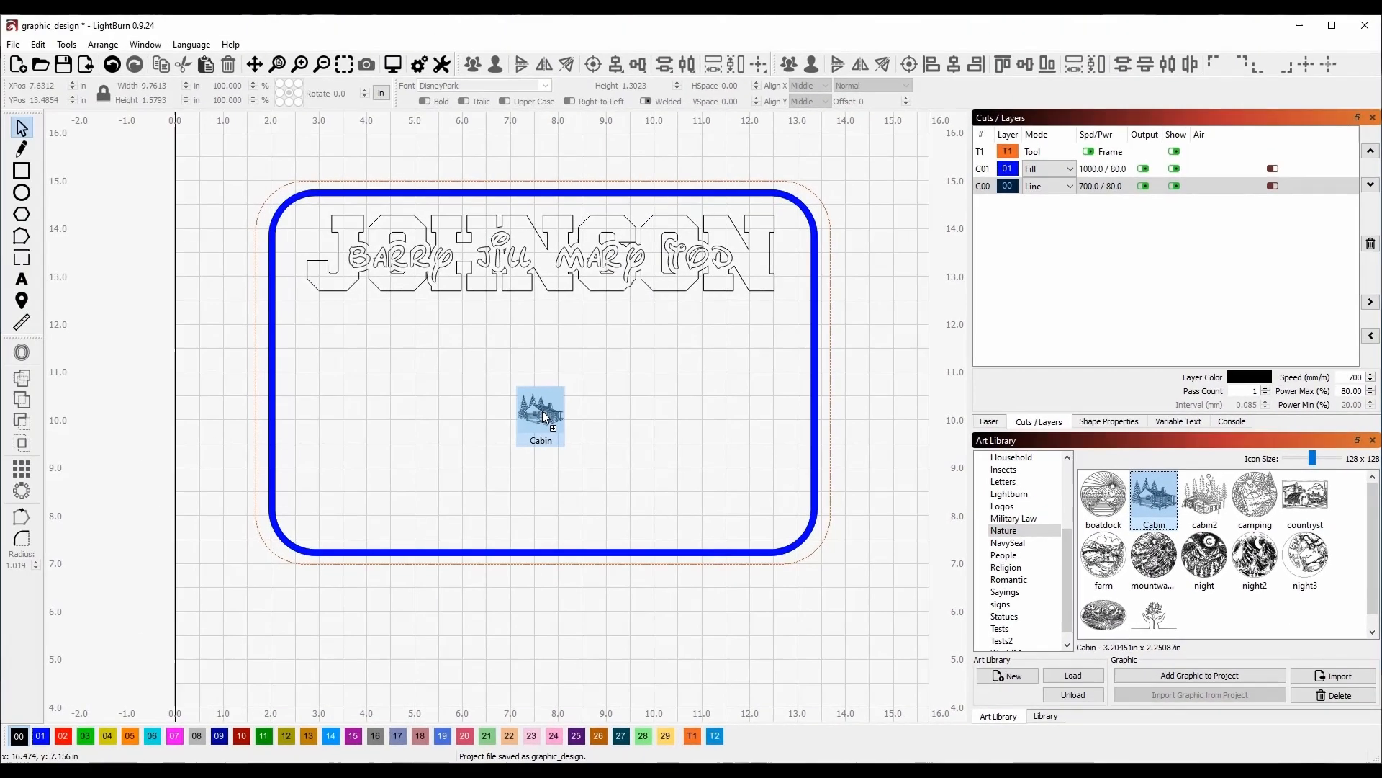
drag(543, 416, 544, 416)
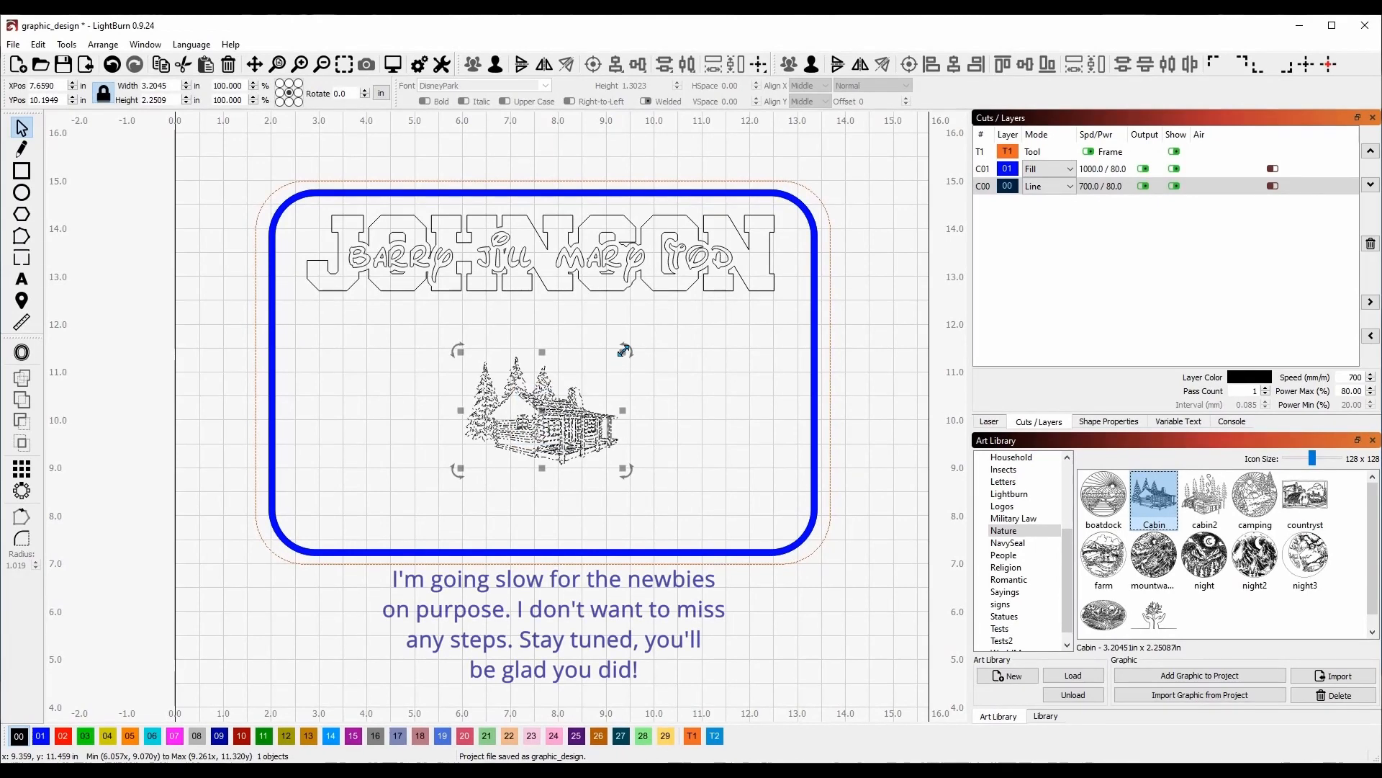
Enlarge the cabin to about 5.4 inches wide and centre it under the names within the border.
drag(624, 351, 676, 314)
drag(544, 417, 552, 394)
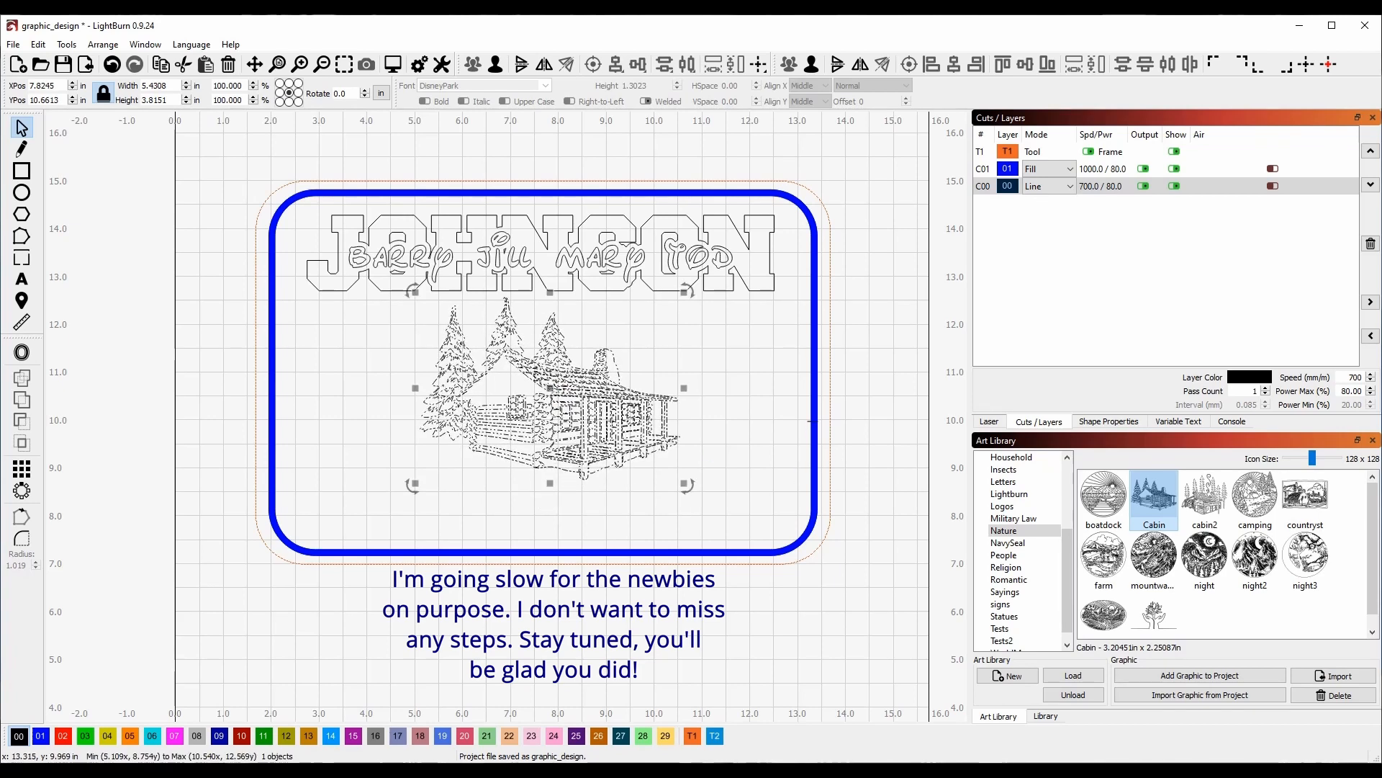
shift+click(809, 424)
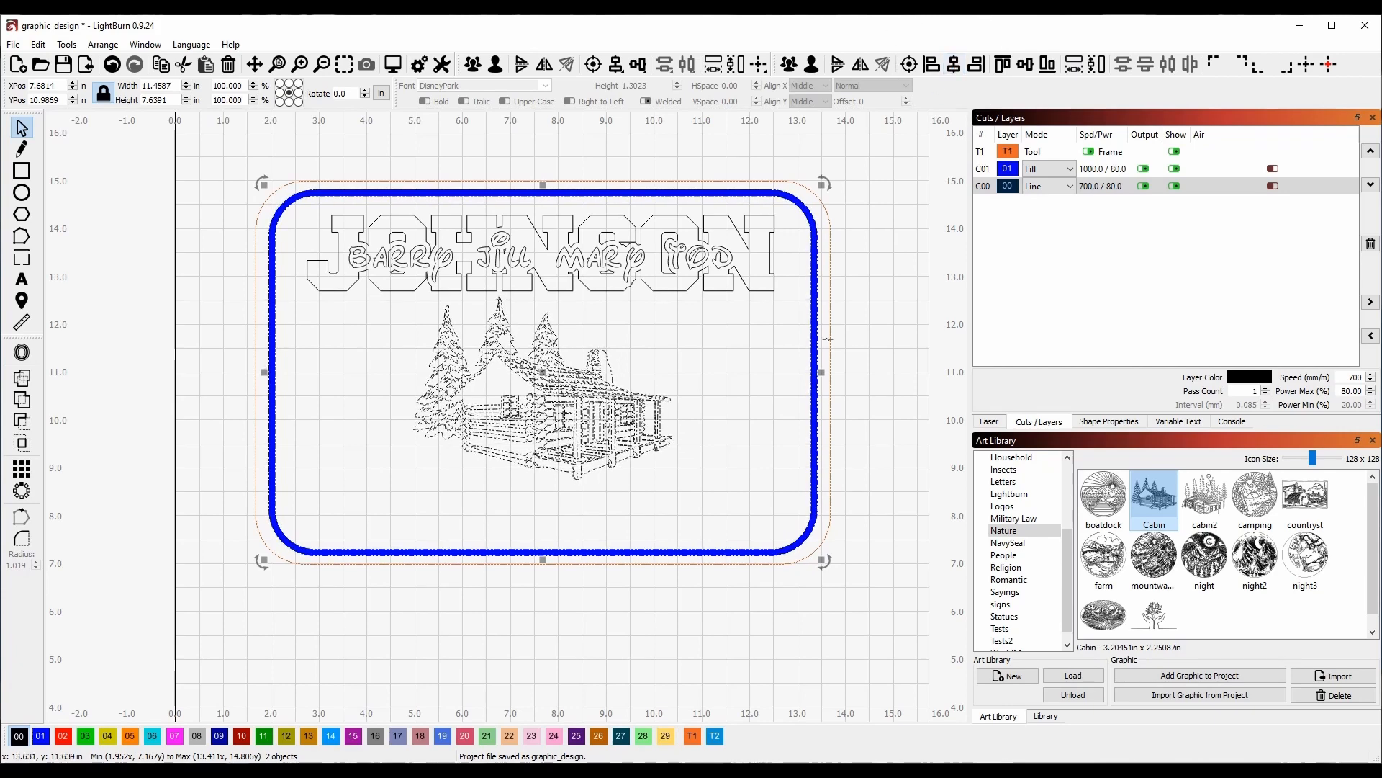
click(886, 439)
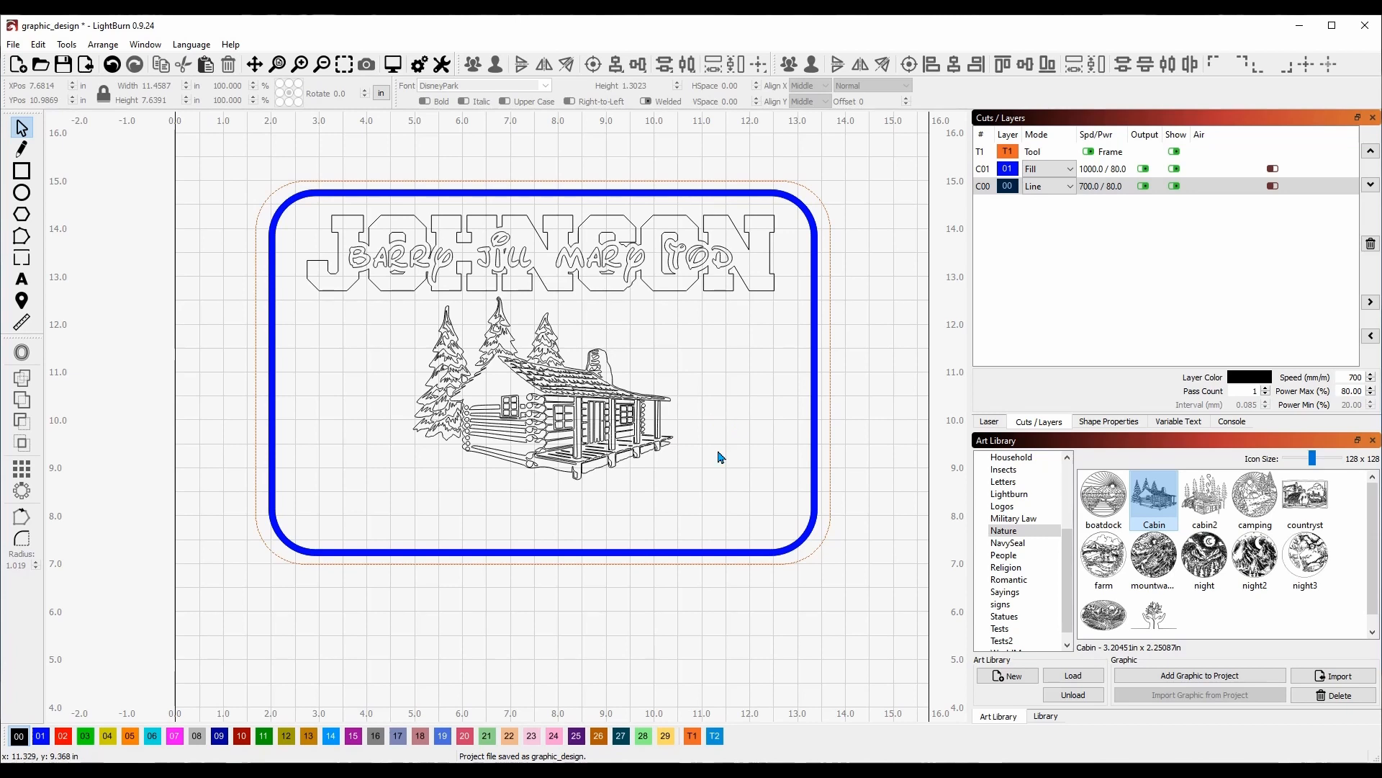
Add a text line 'Home is in the Mountains' below the cabin.
key(ctrl+t)
click(467, 514)
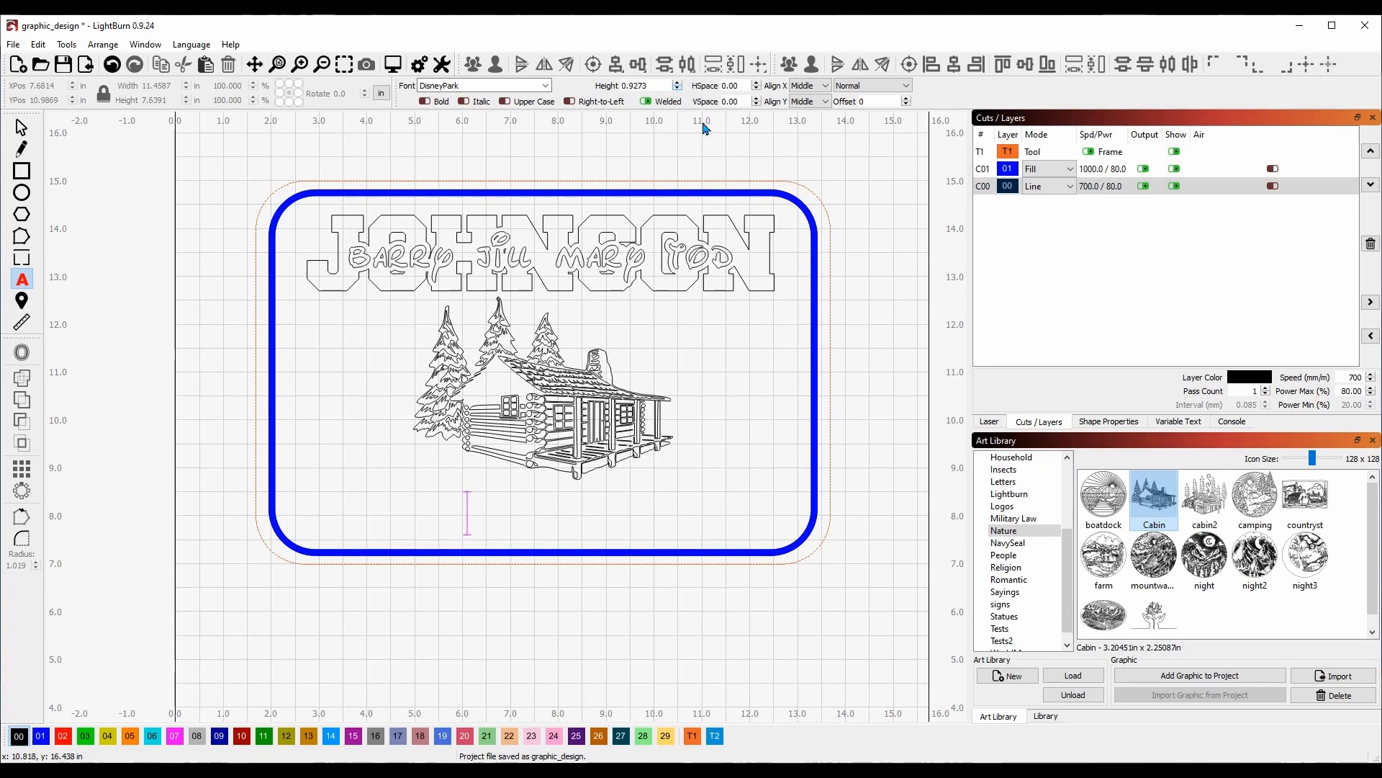
text(Home is in the)
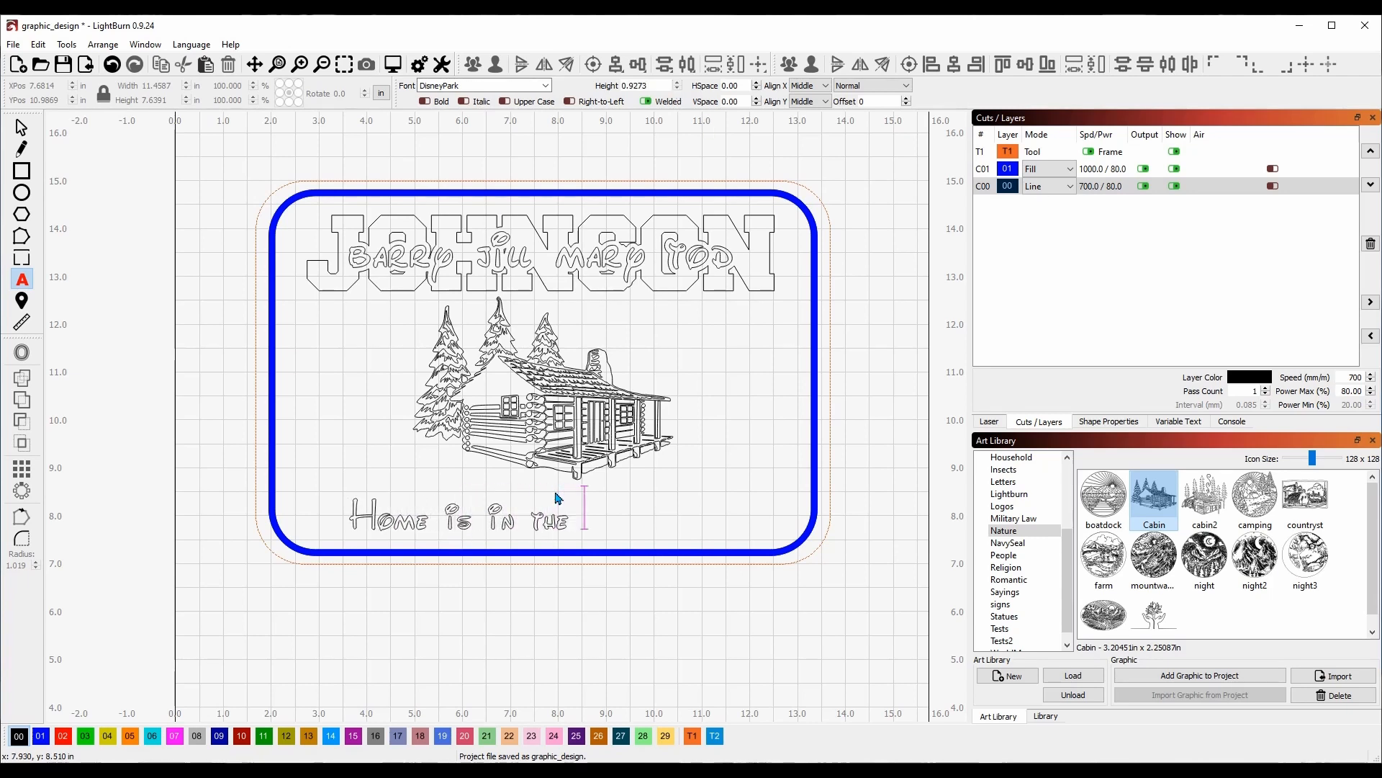
text( Mounta)
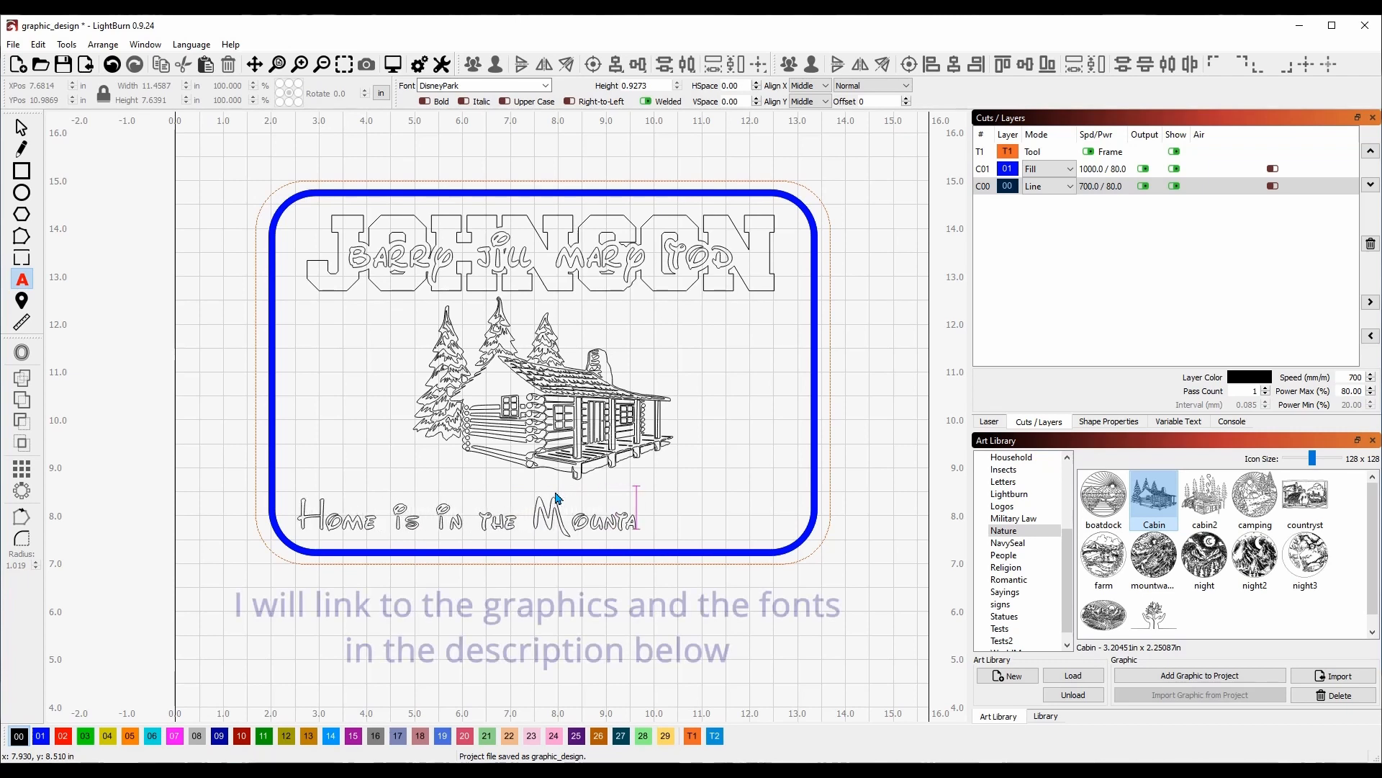
text(ins)
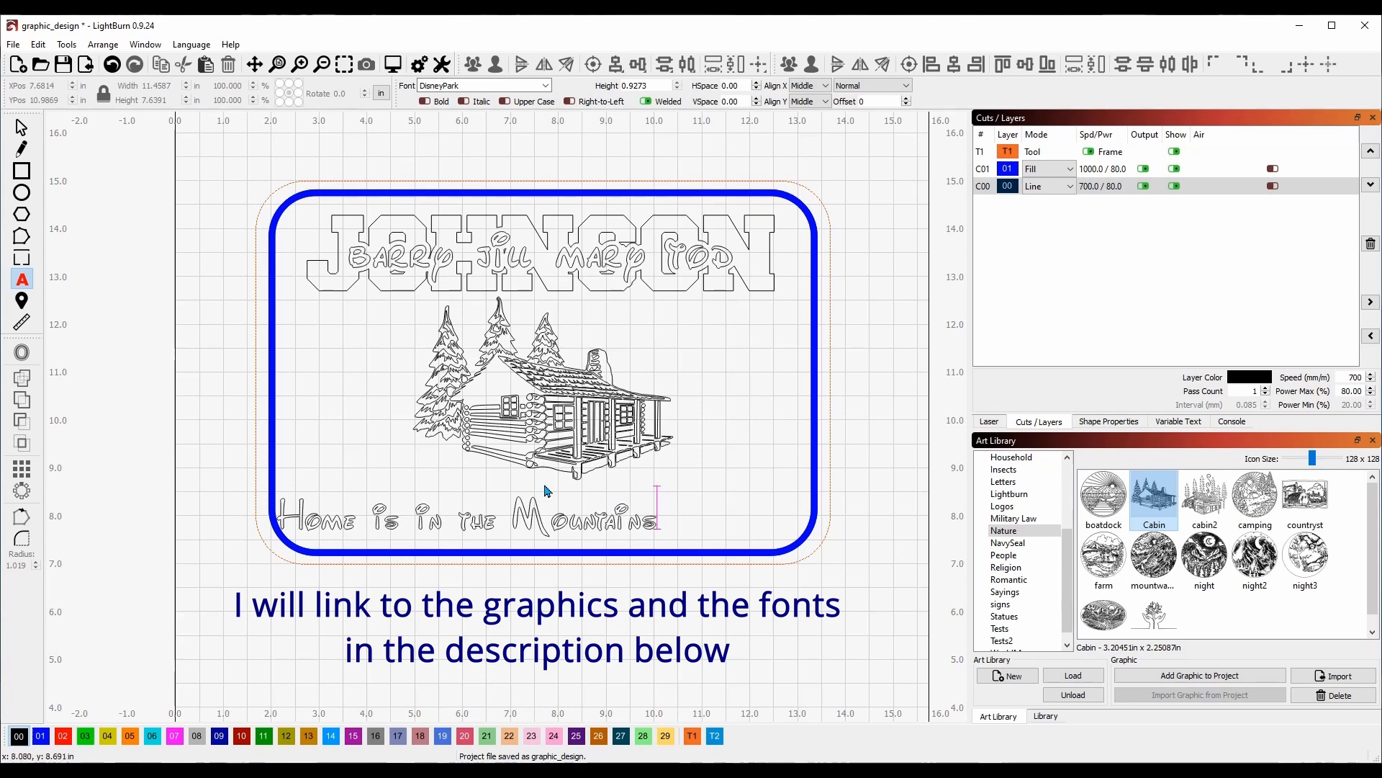
Set the bottom text line to the Freshman font and move it under the cabin.
click(492, 523)
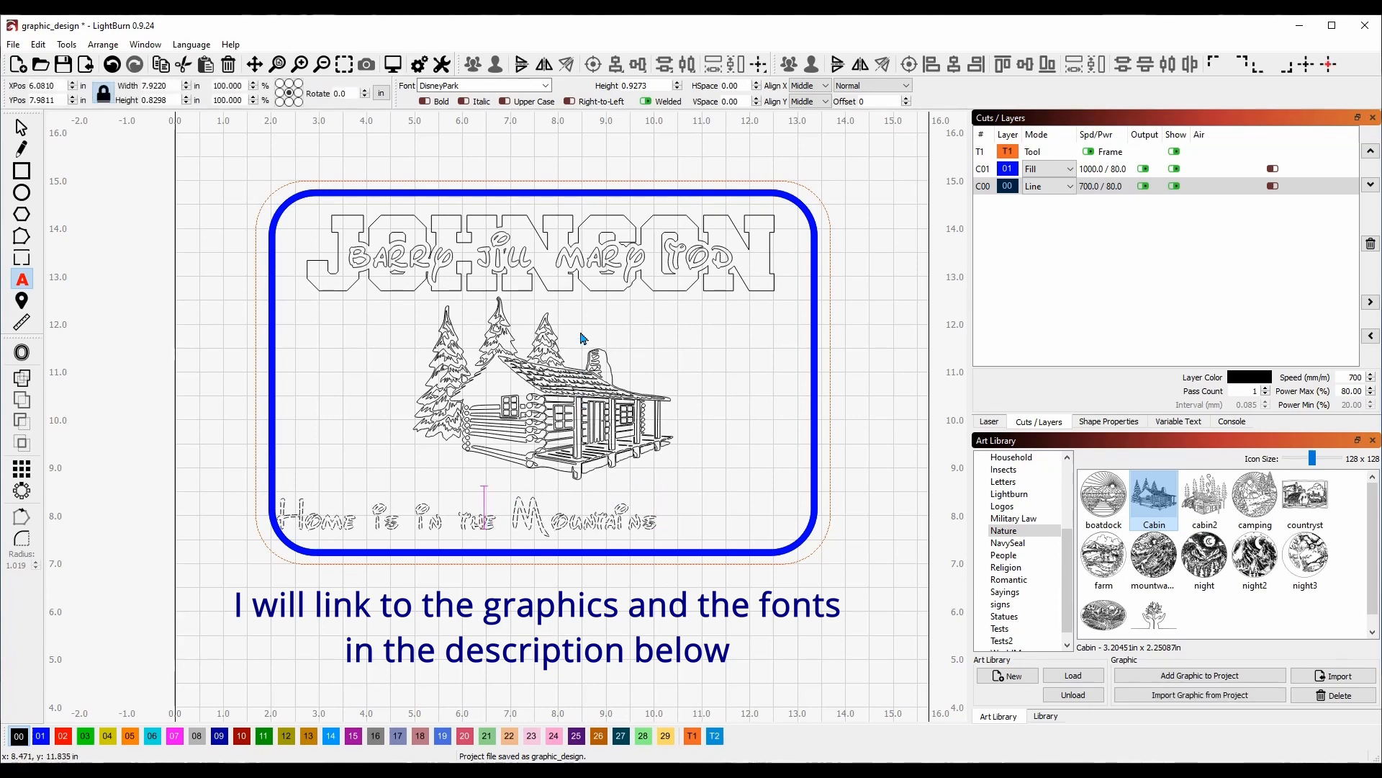
click(545, 271)
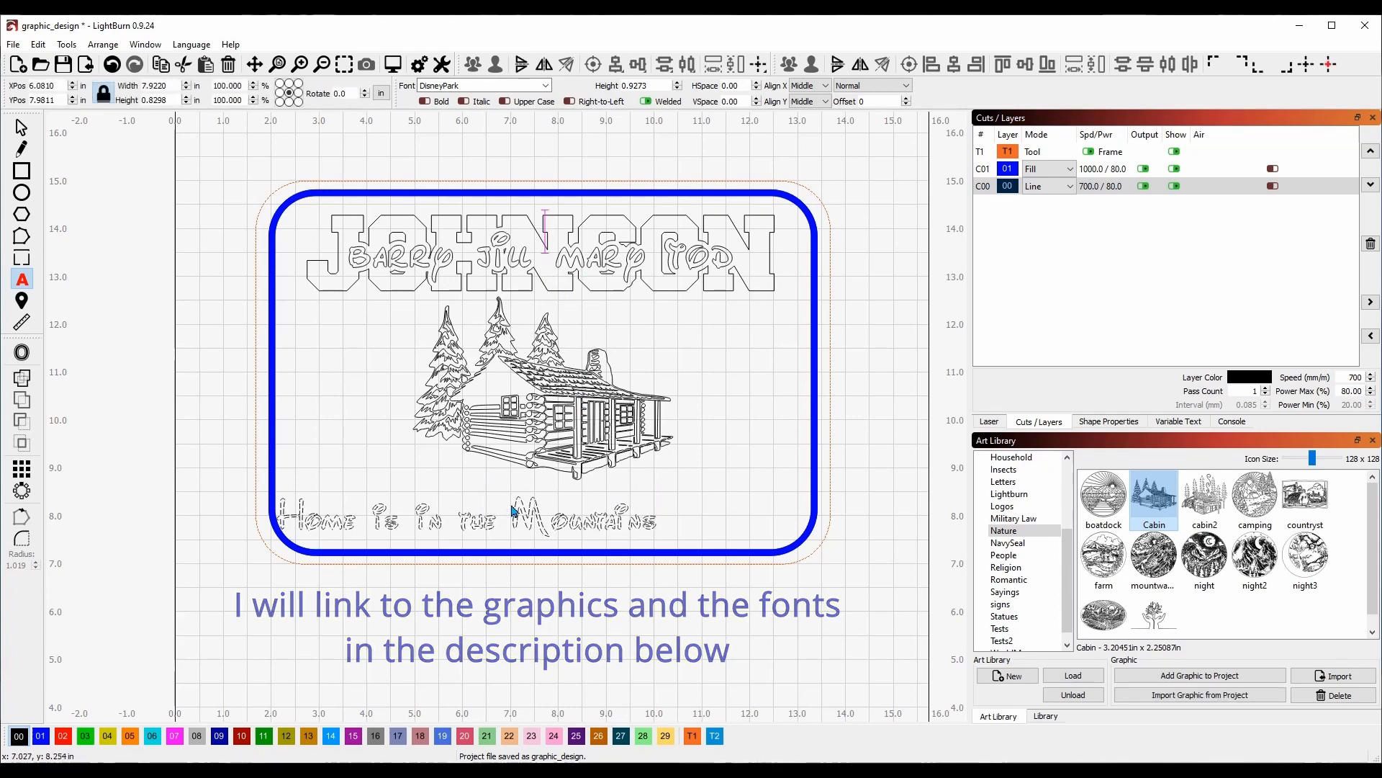
click(538, 523)
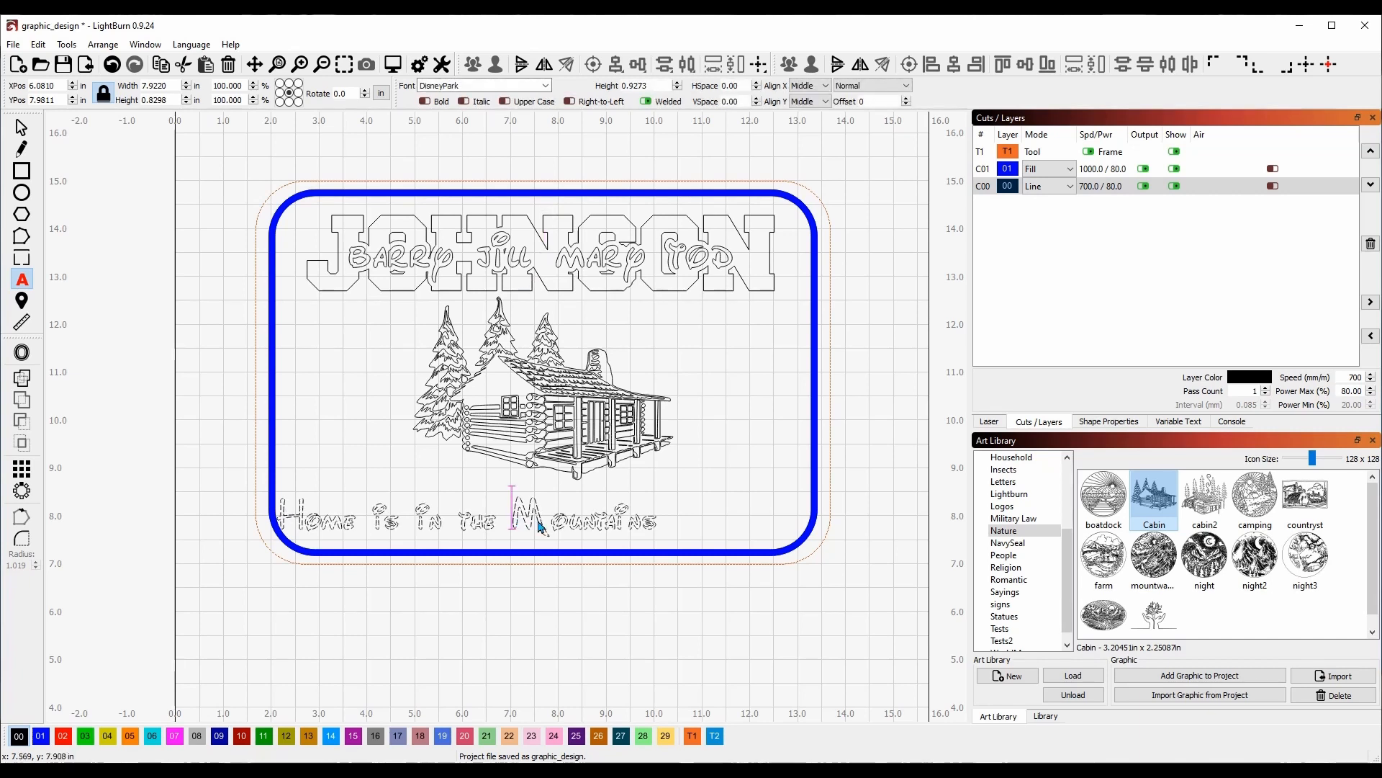
click(546, 86)
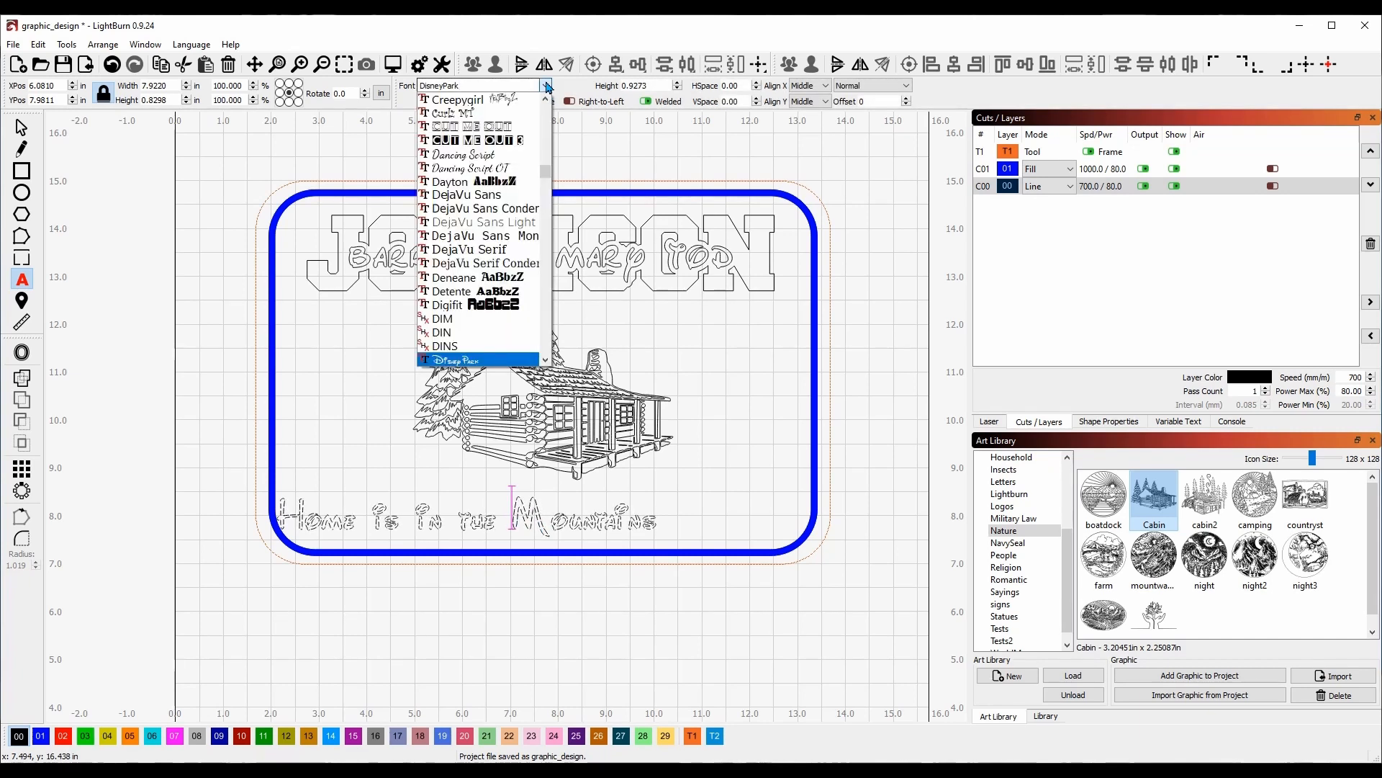
double_click(479, 87)
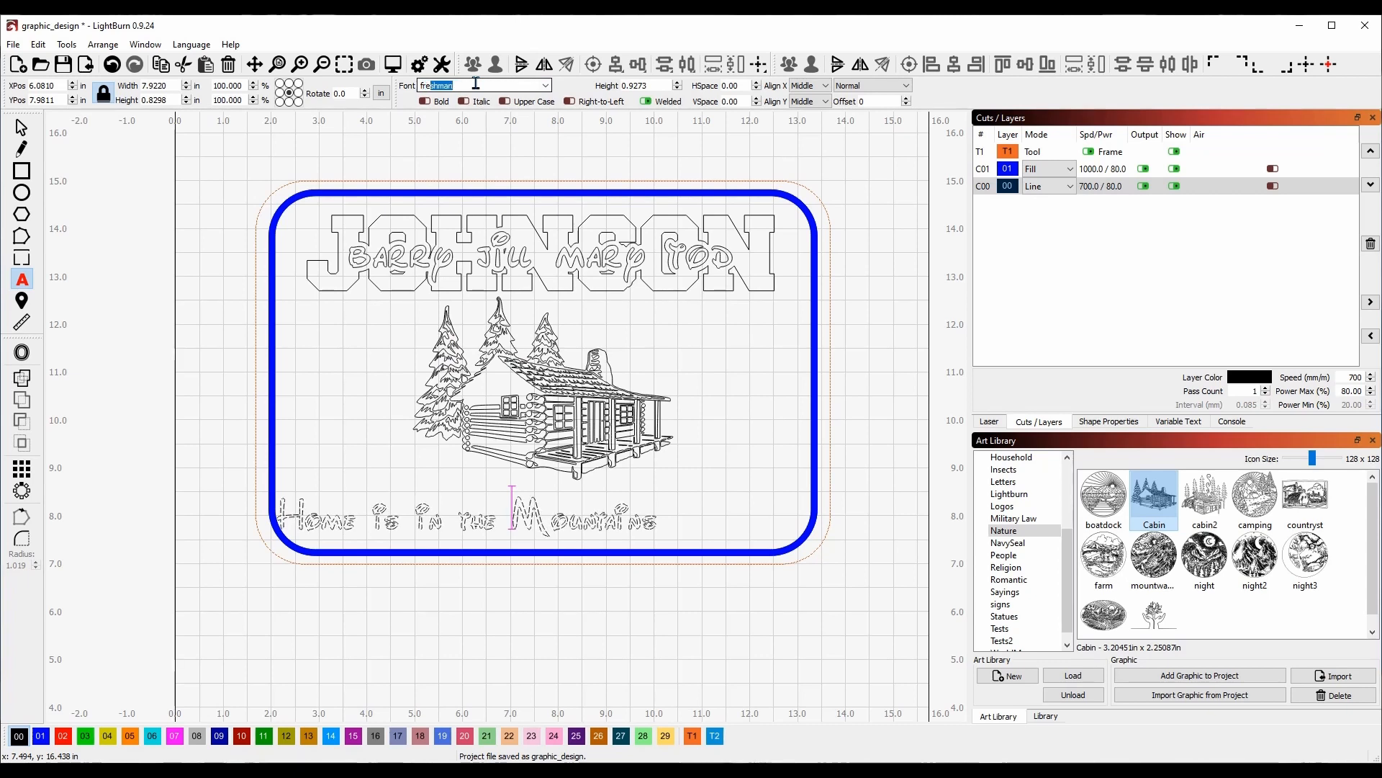
text(fre)
key(Return)
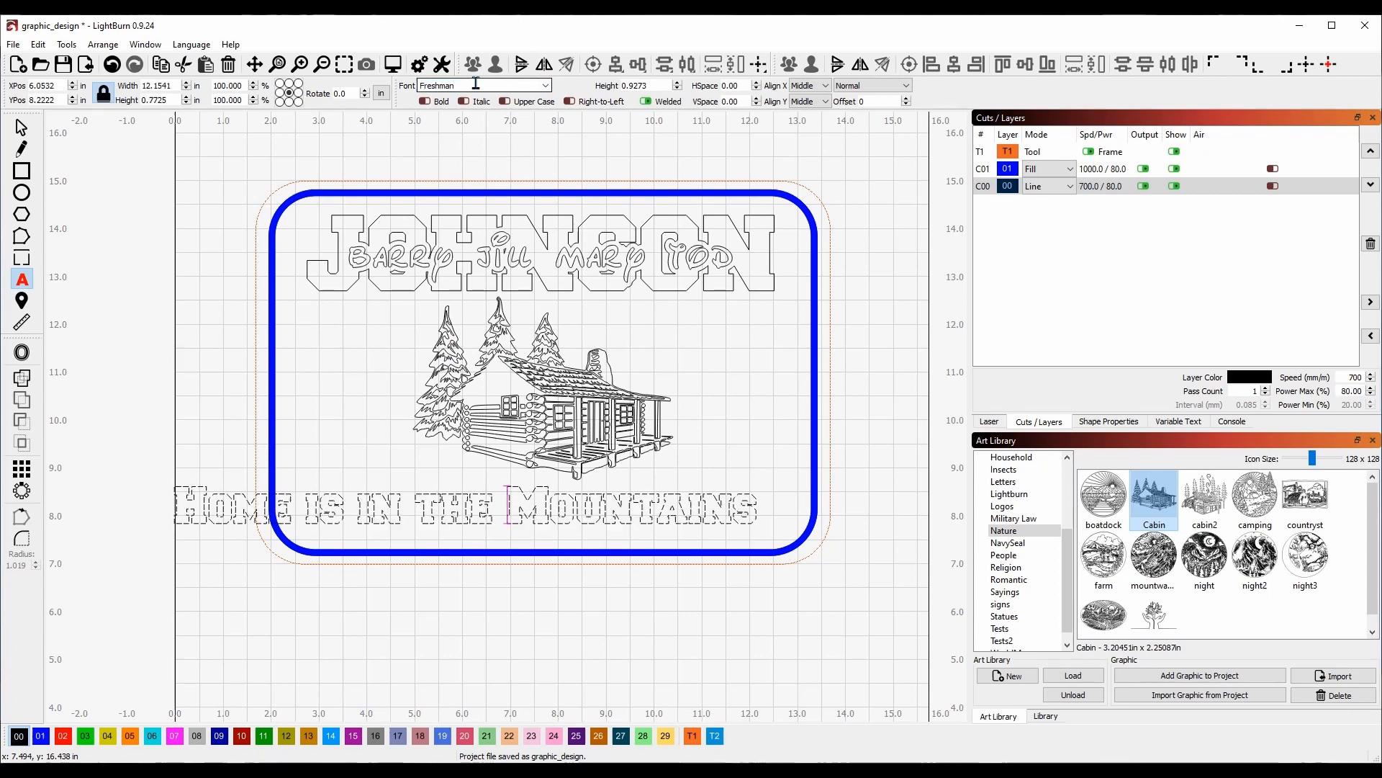
key(Escape)
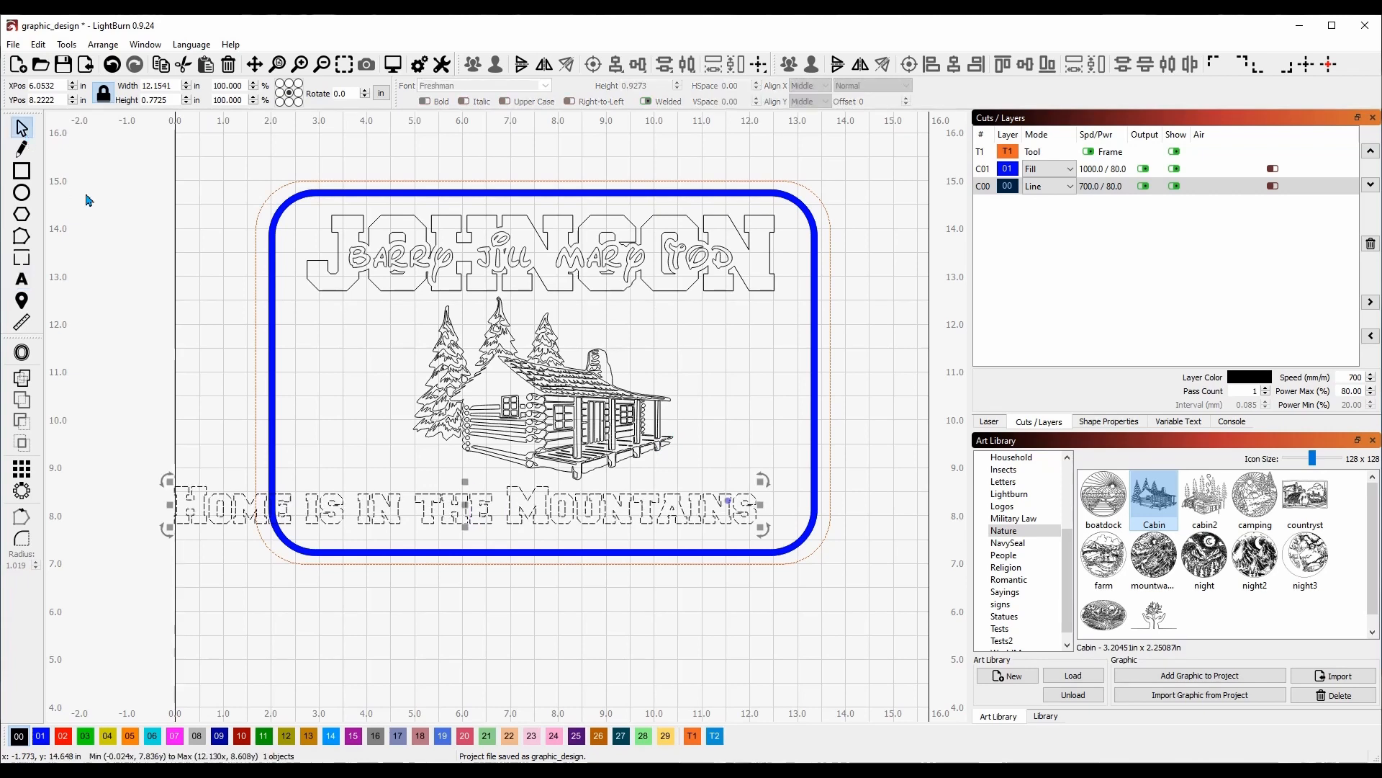
drag(468, 510, 552, 503)
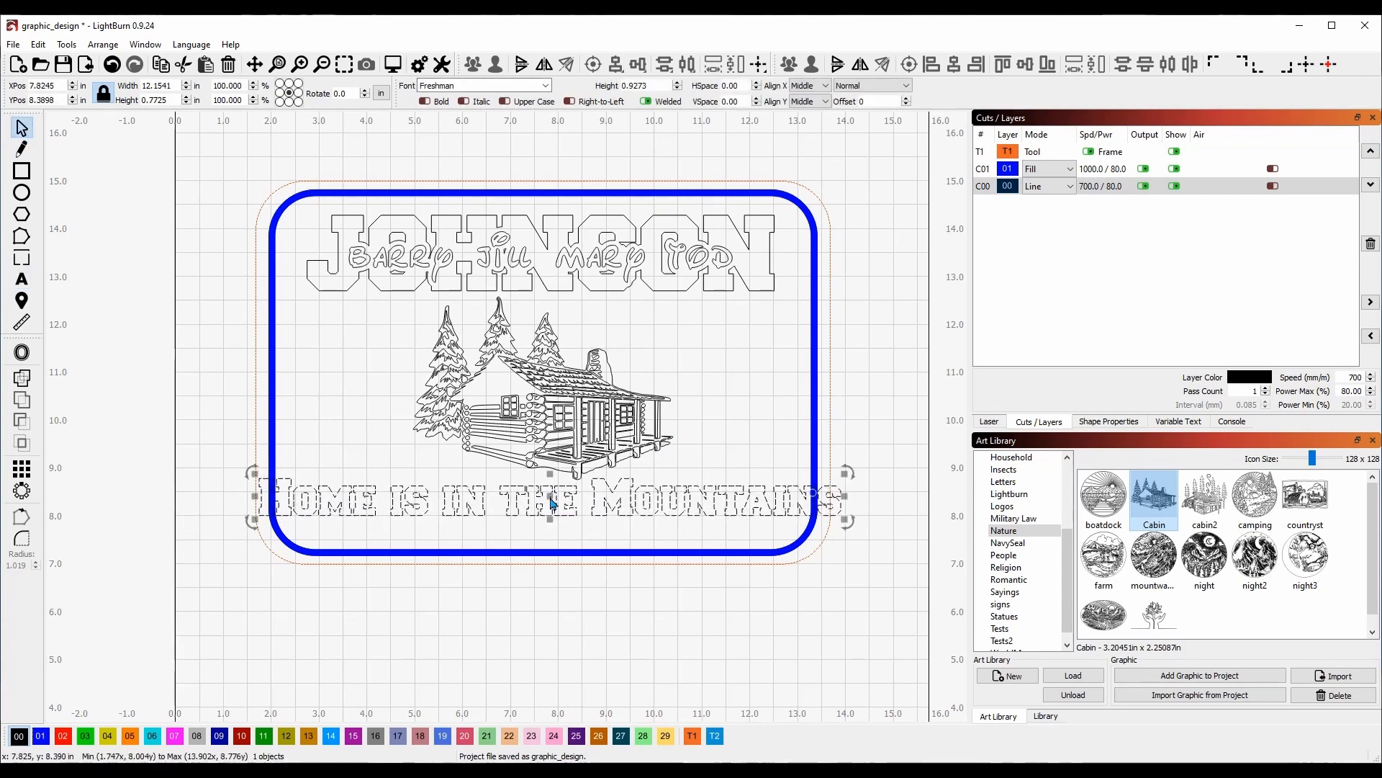
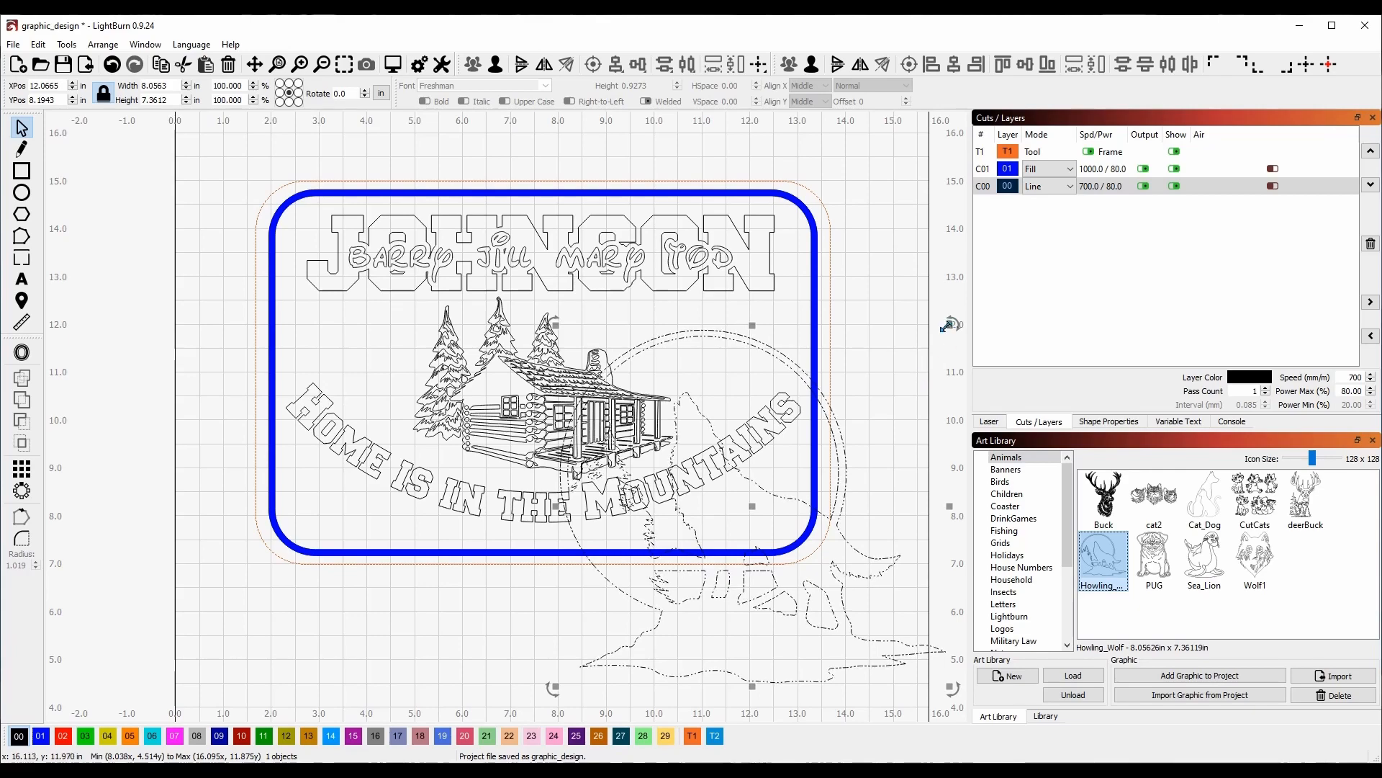
Shrink the wolf graphic and nudge it into the sign's bottom-right corner.
drag(949, 325, 792, 488)
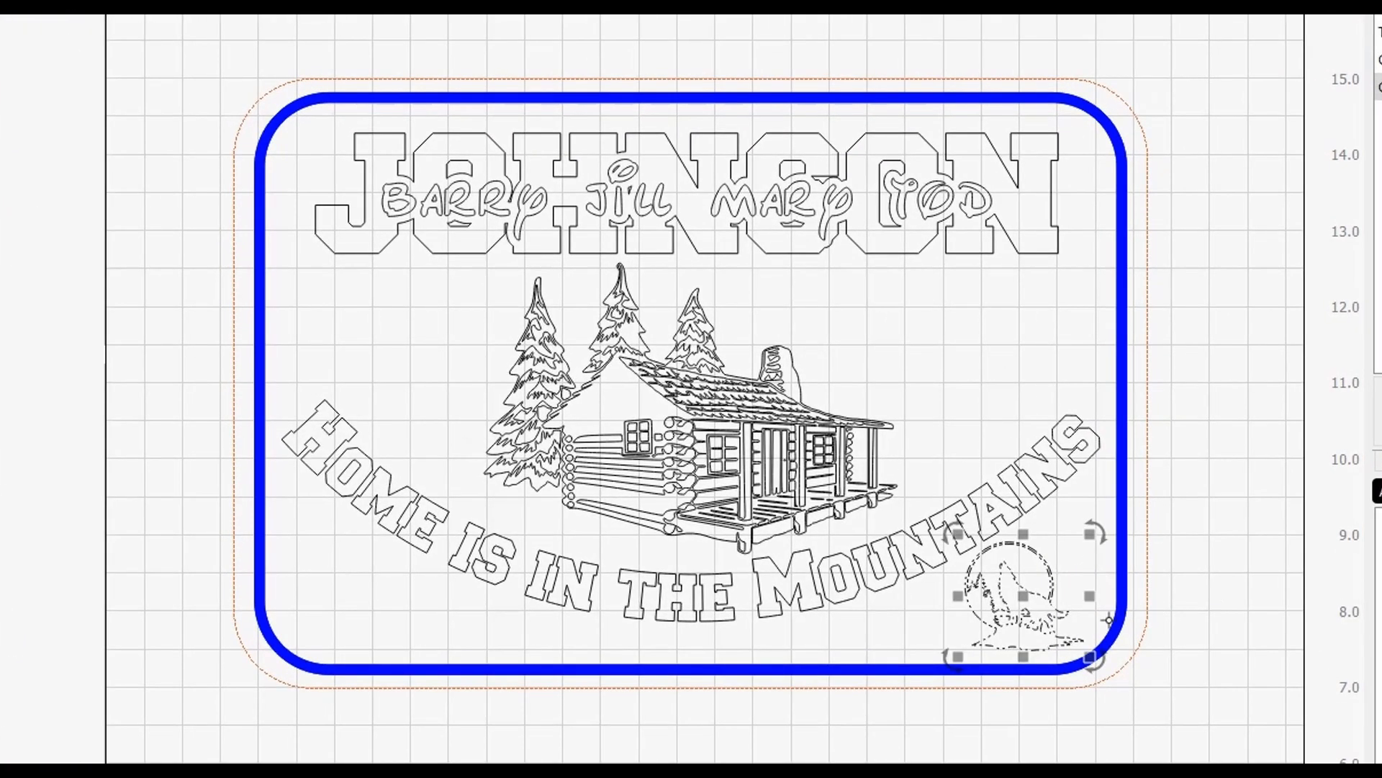
drag(1023, 597, 1032, 596)
click(1199, 553)
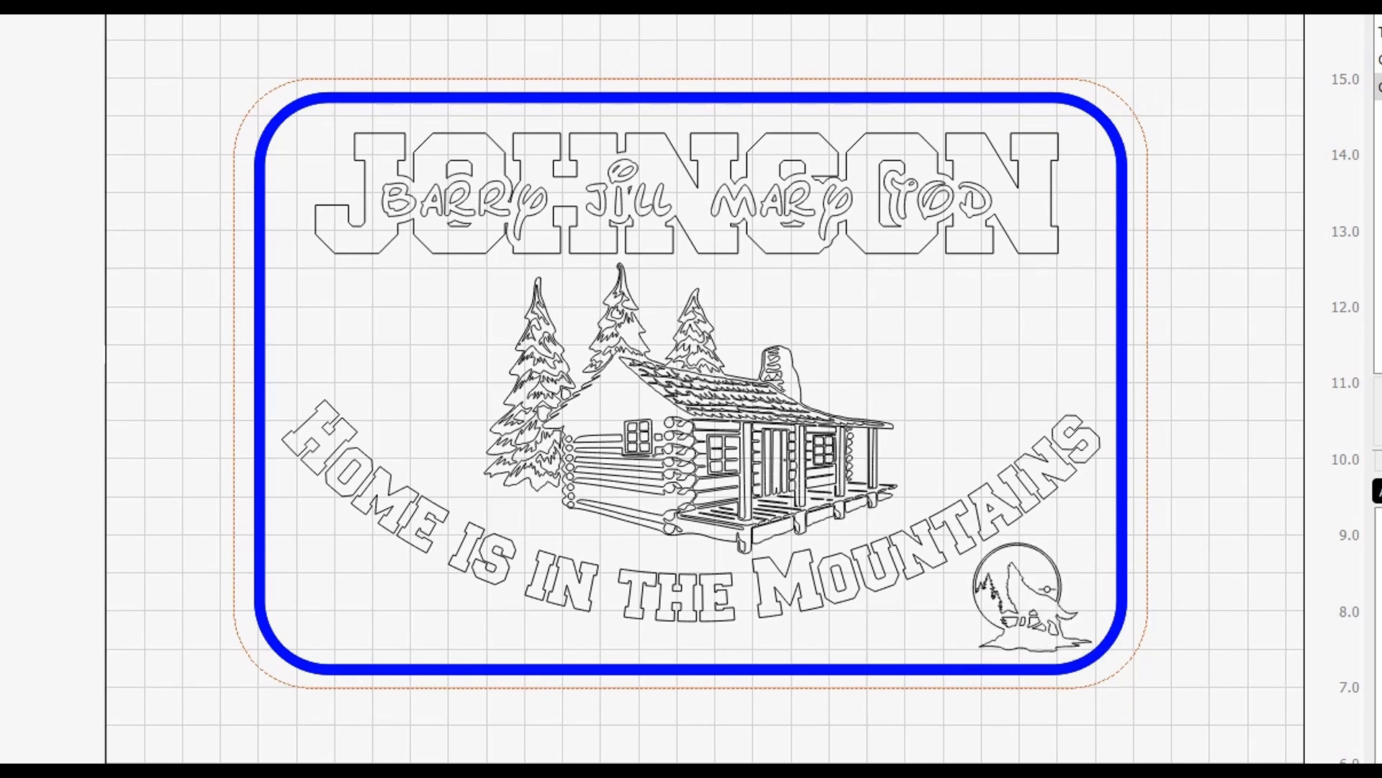
scroll(1044, 589, up, 2)
scroll(1061, 592, up, 4)
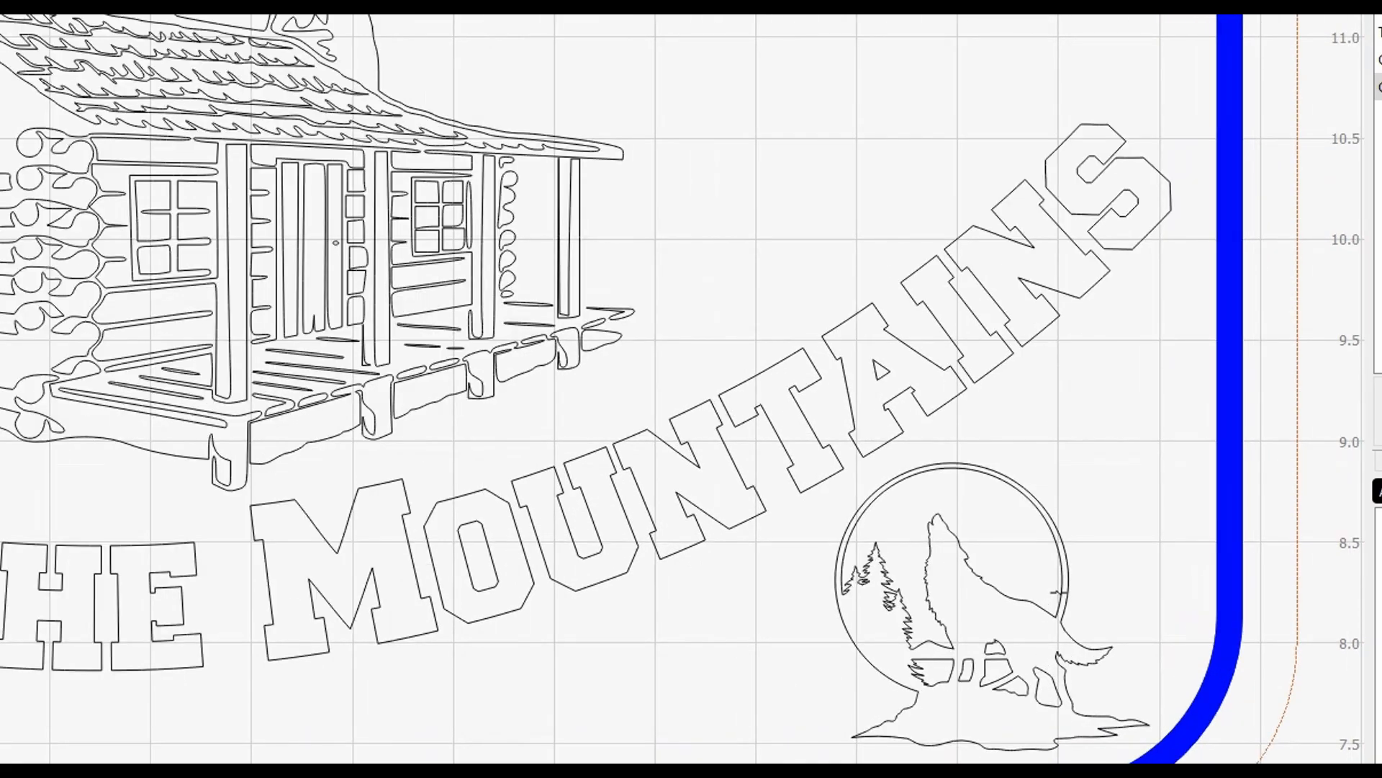
scroll(1059, 592, up, 2)
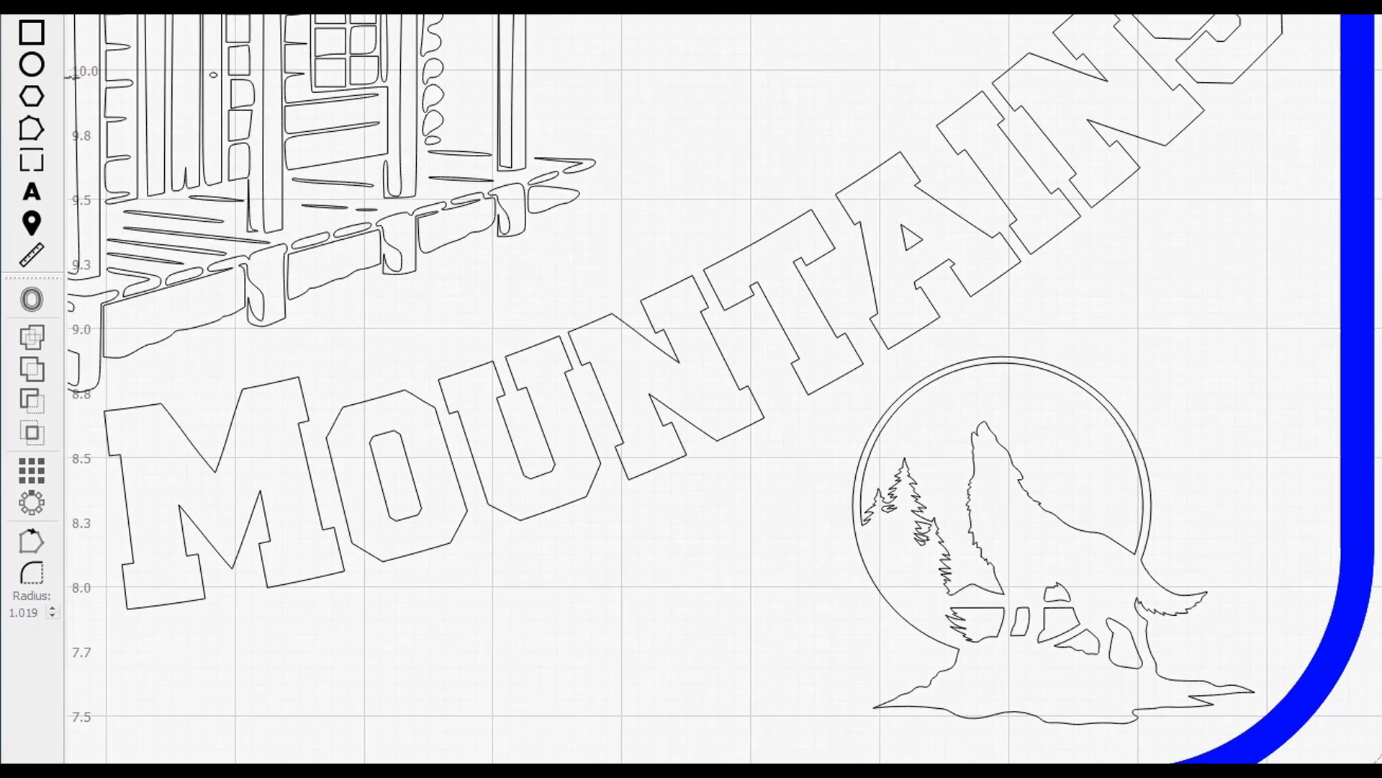
Draw a small ellipse as the wolf's eye, placed on its head and tilted slightly clockwise.
click(37, 70)
drag(1000, 407, 1010, 420)
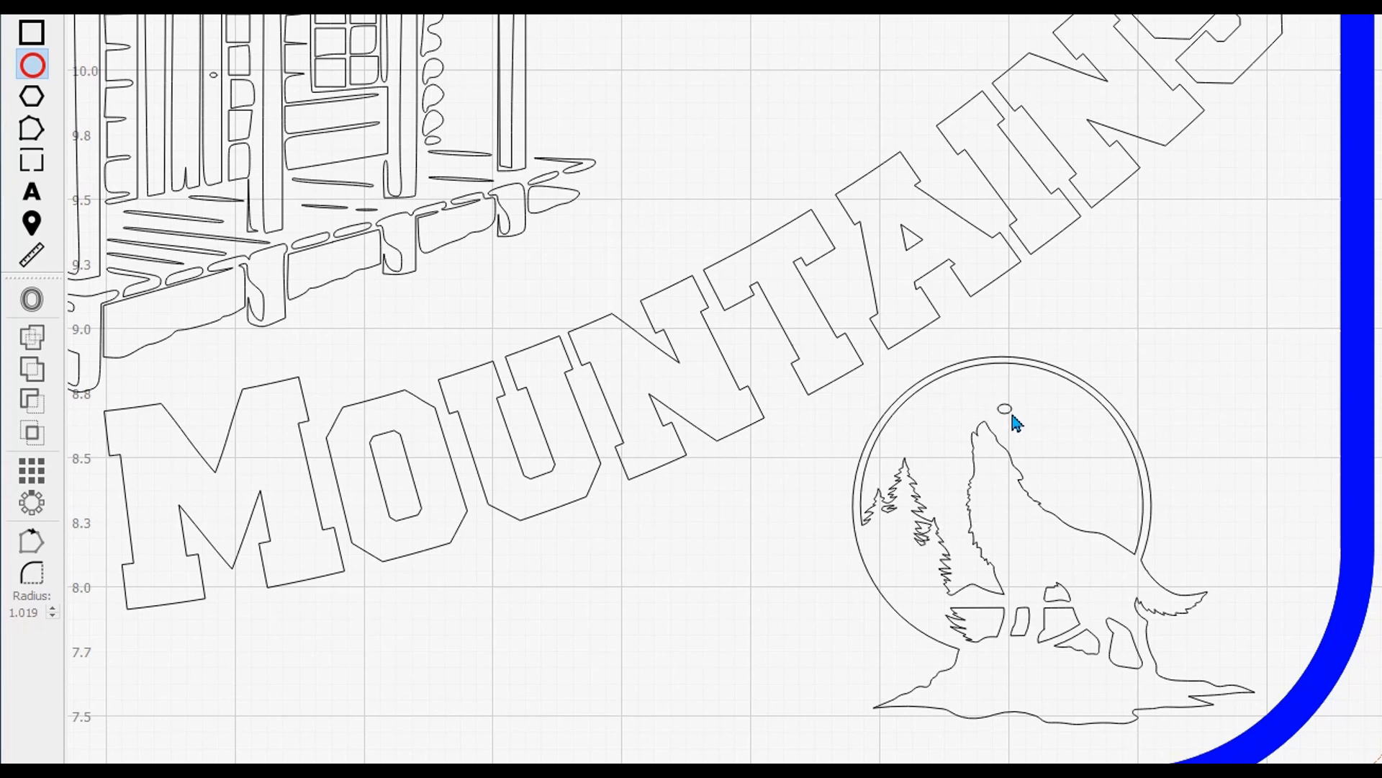
drag(1016, 424, 1016, 425)
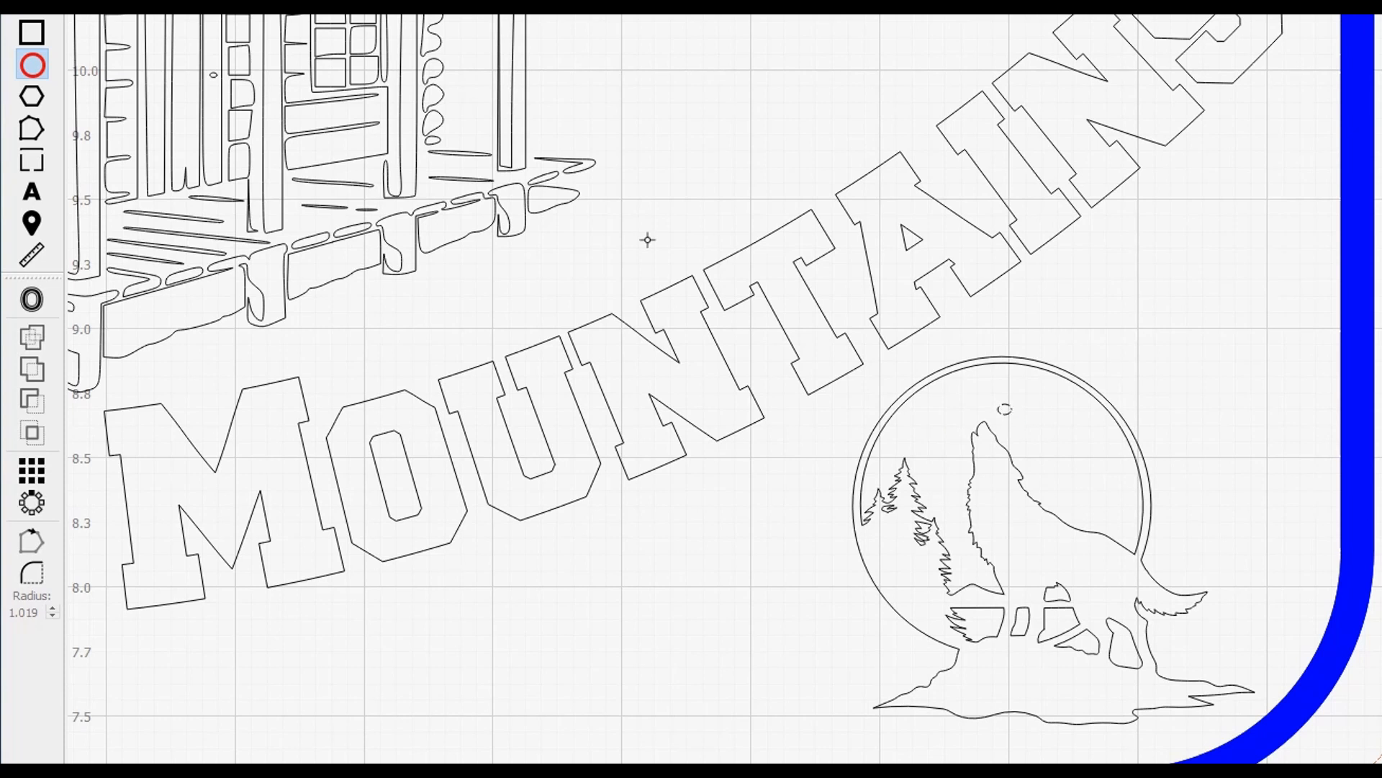
key(Escape)
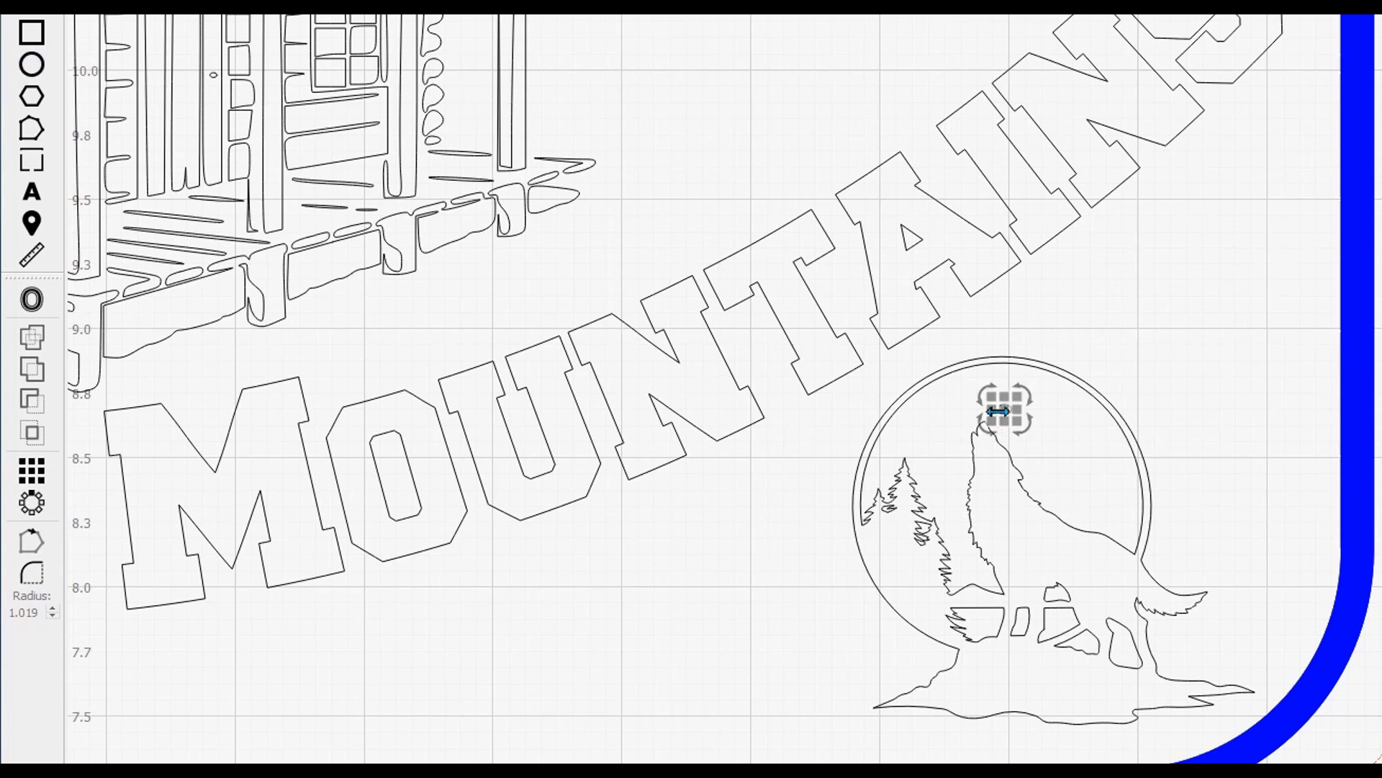
drag(998, 411, 994, 466)
scroll(1041, 486, up, 3)
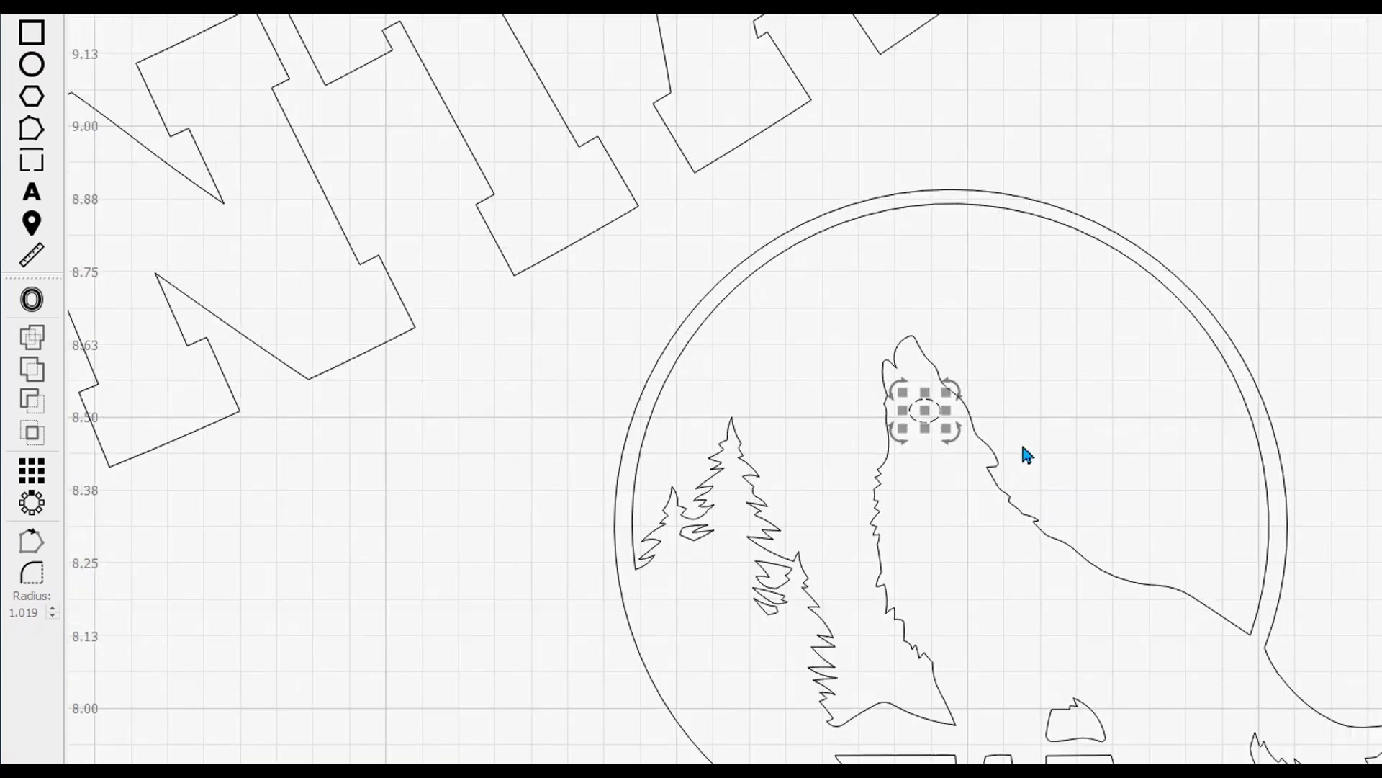
drag(952, 382, 946, 416)
click(1098, 404)
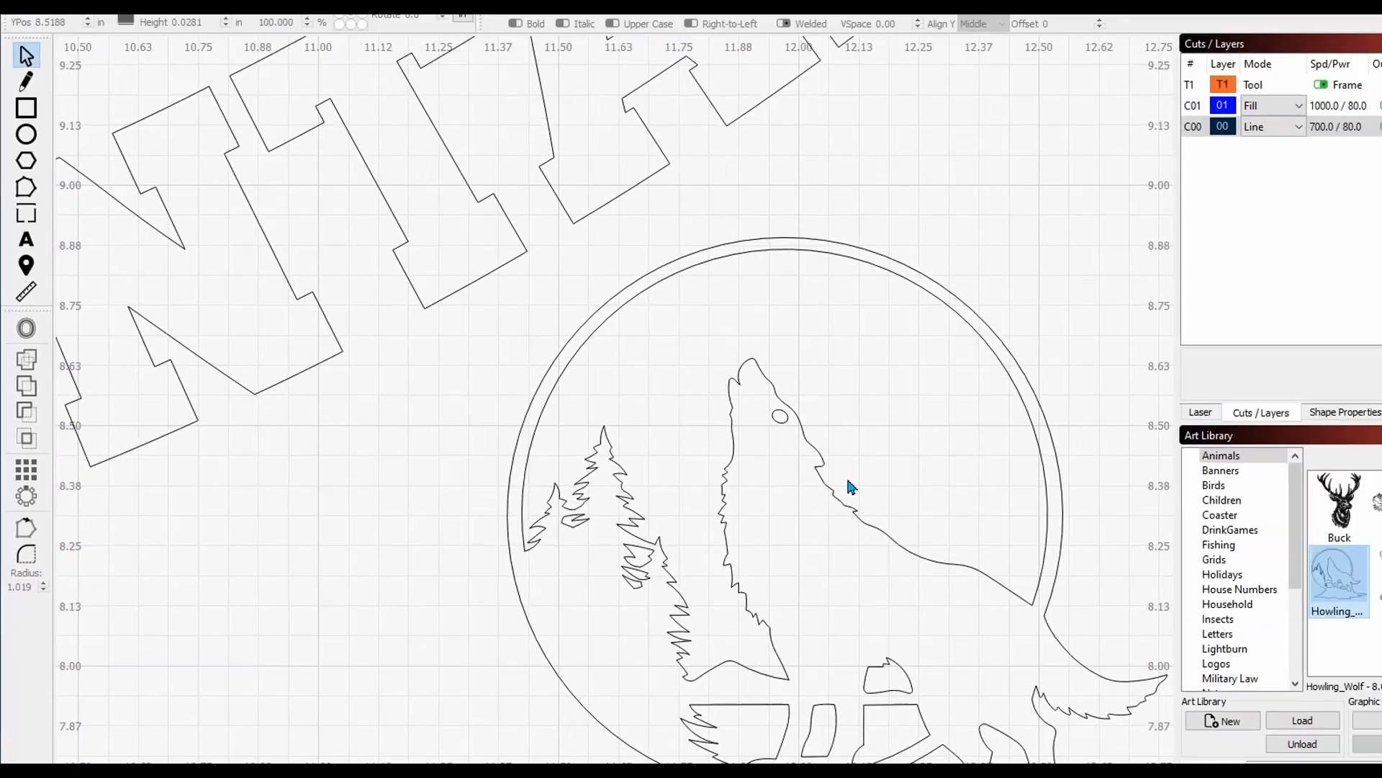
click(998, 205)
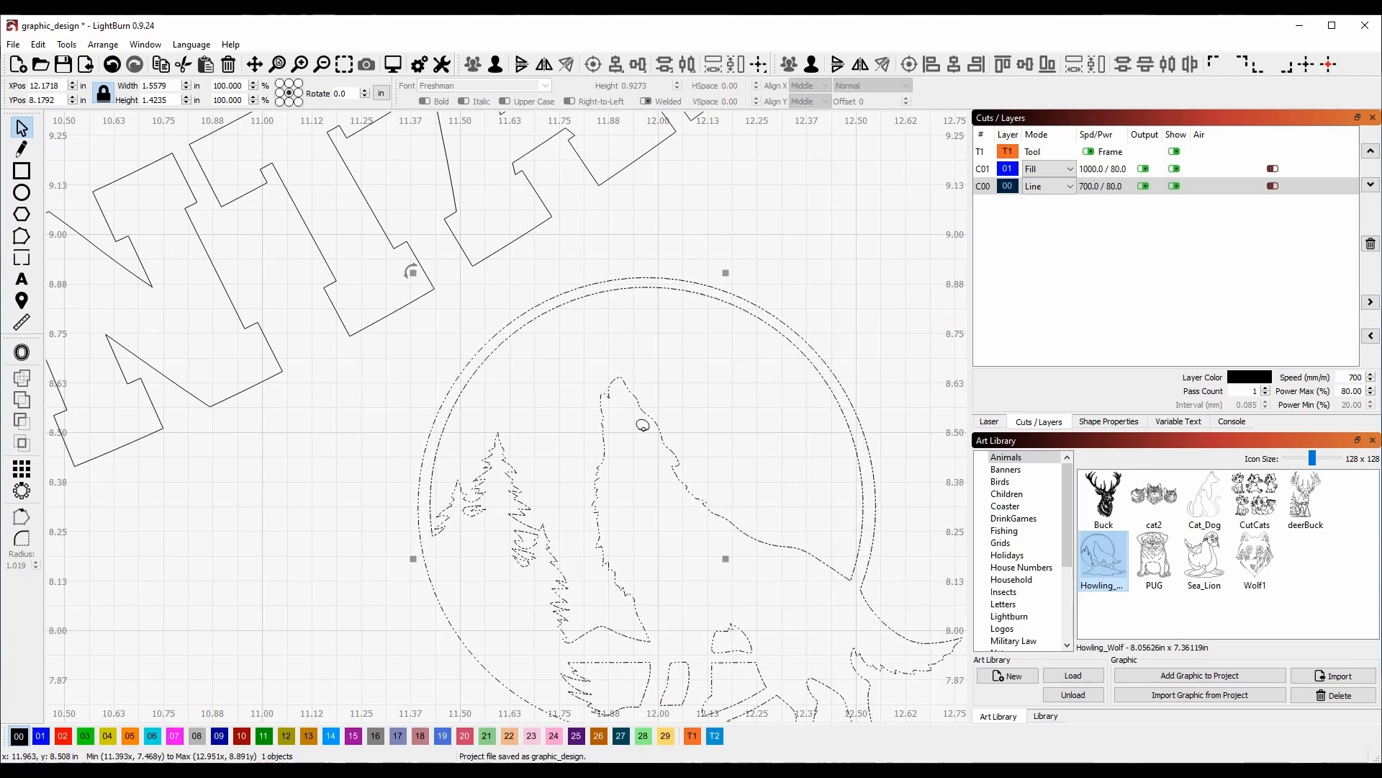
Resize the wolf and its eye together to about 1.42 × 1.30 in and tuck them into the bottom-right corner.
shift+click(644, 429)
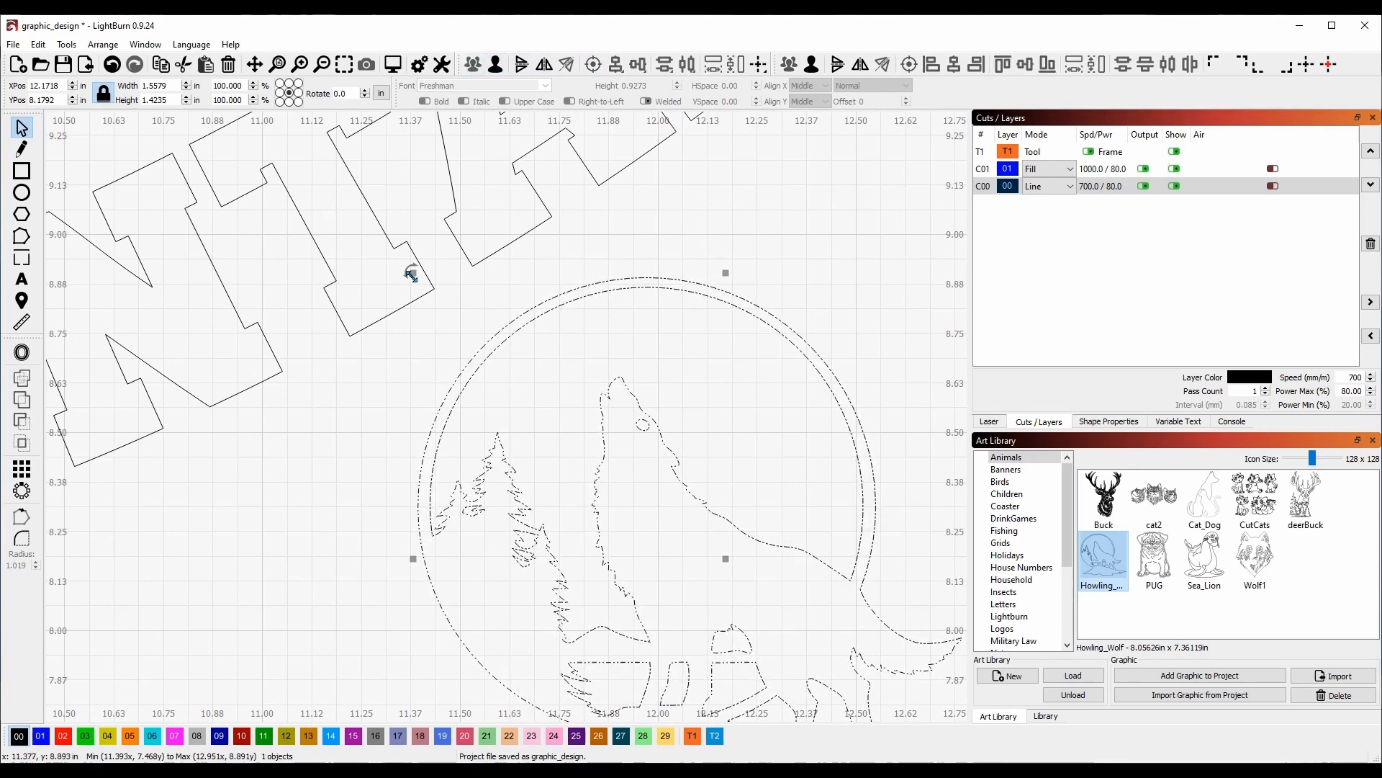
drag(411, 275, 621, 464)
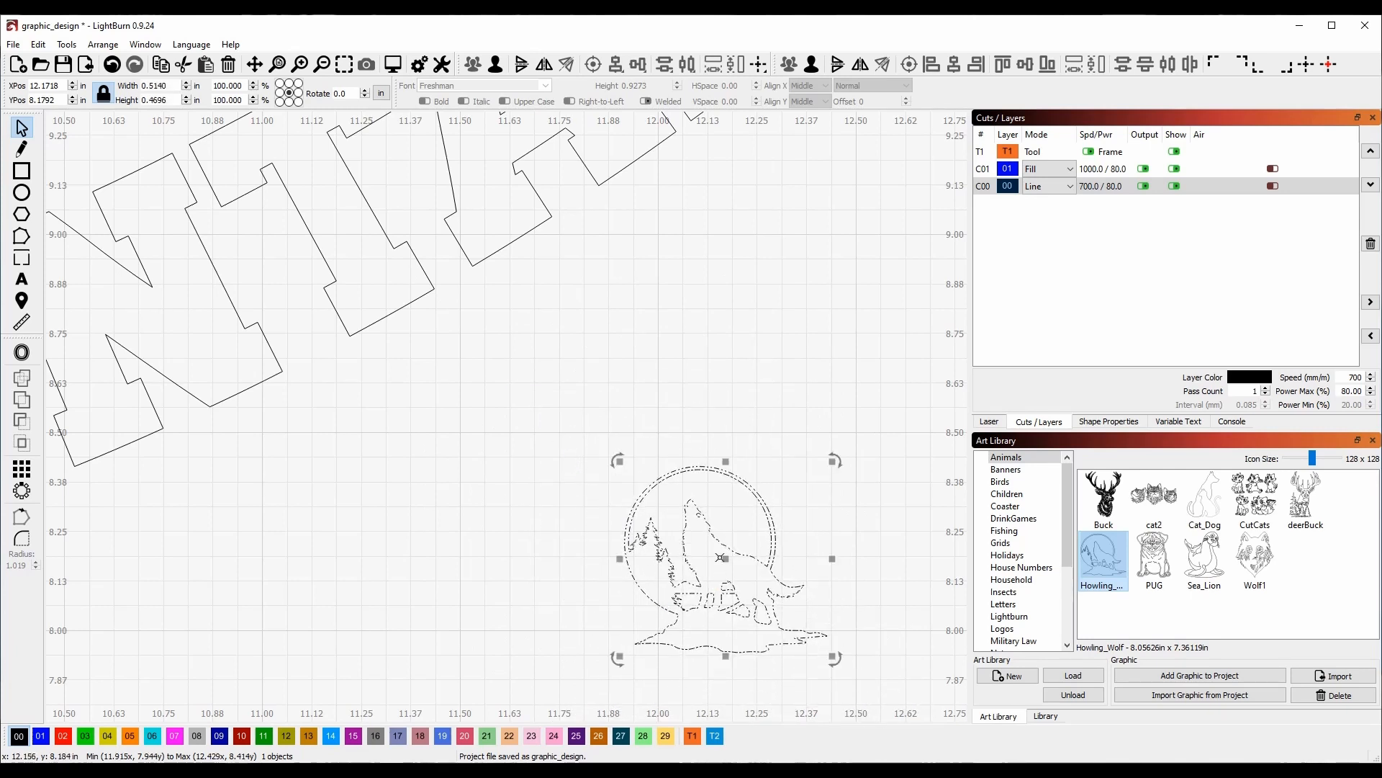
drag(725, 563, 757, 571)
scroll(733, 532, down, 5)
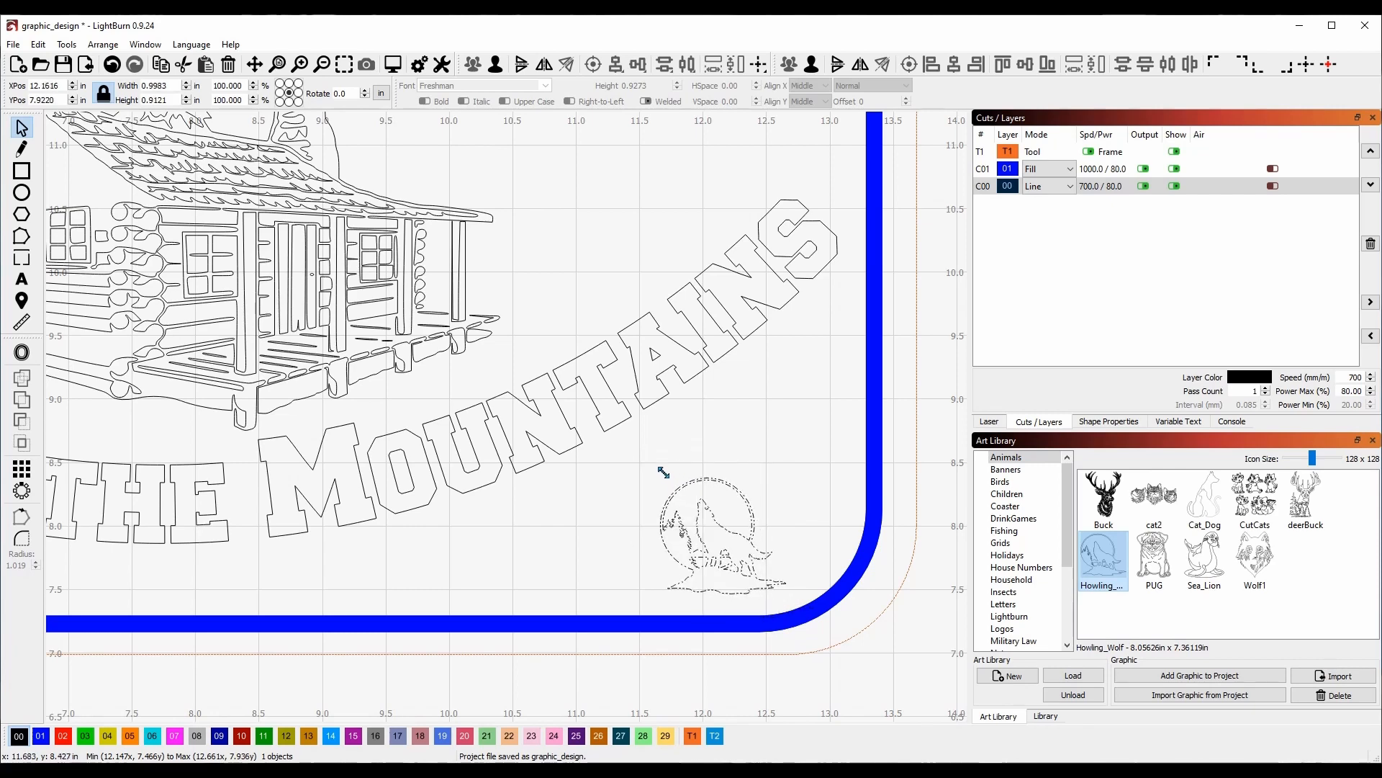
drag(619, 433, 607, 442)
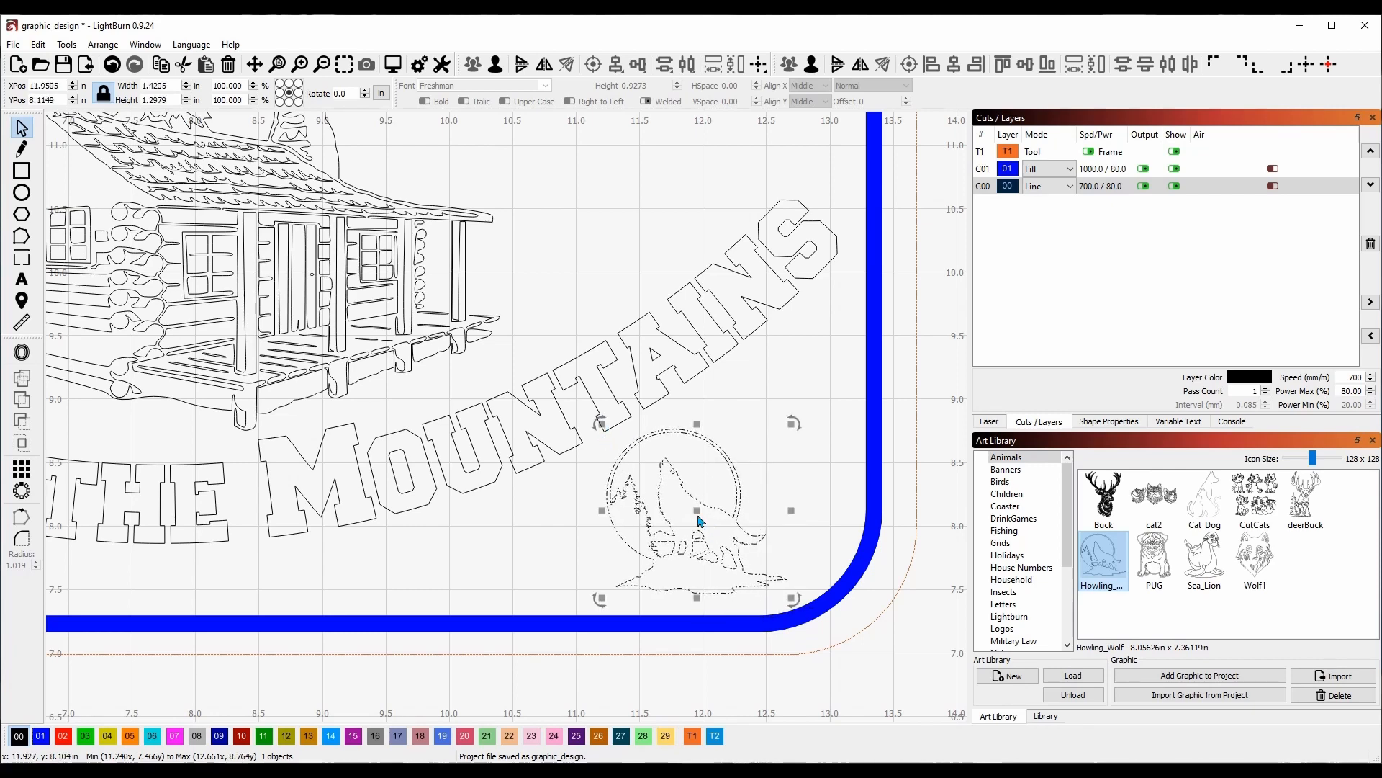
key(Escape)
drag(694, 516, 723, 522)
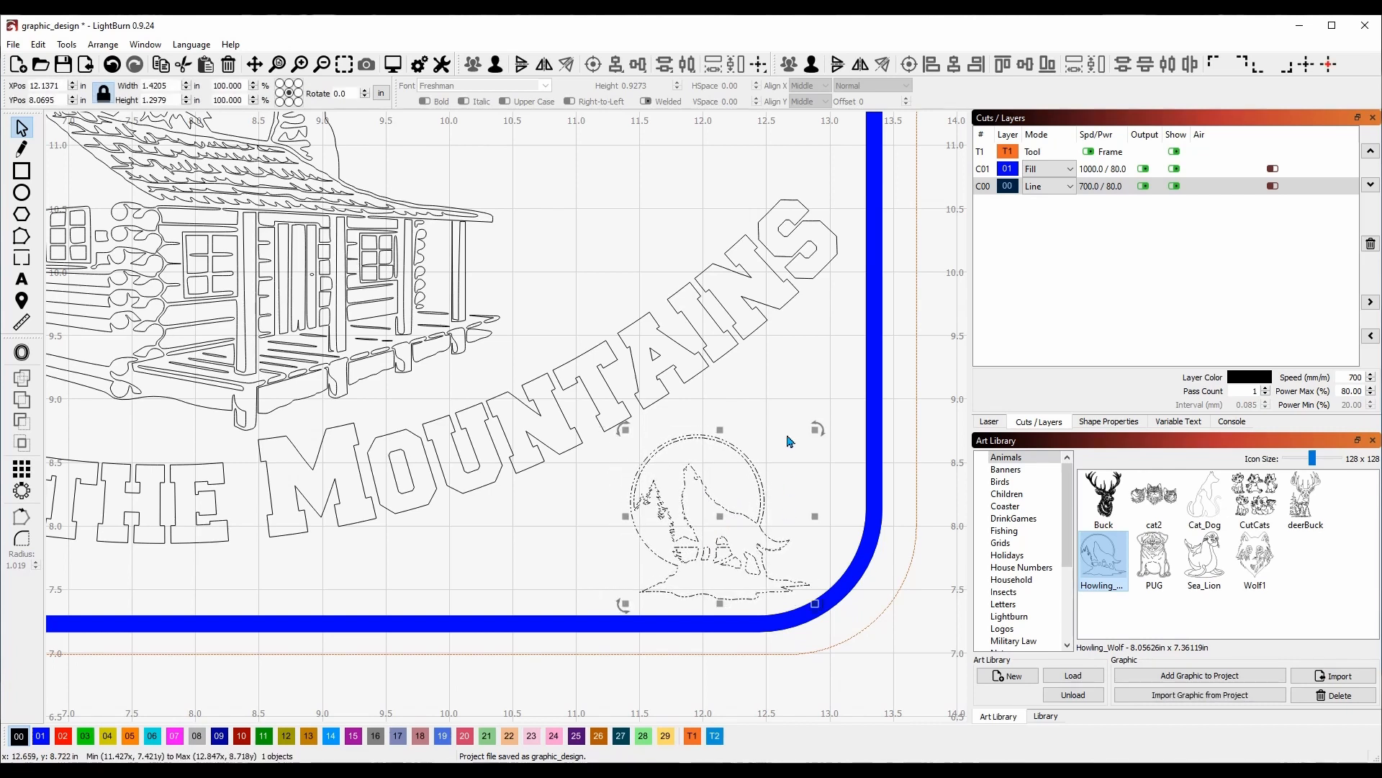
scroll(561, 393, down, 4)
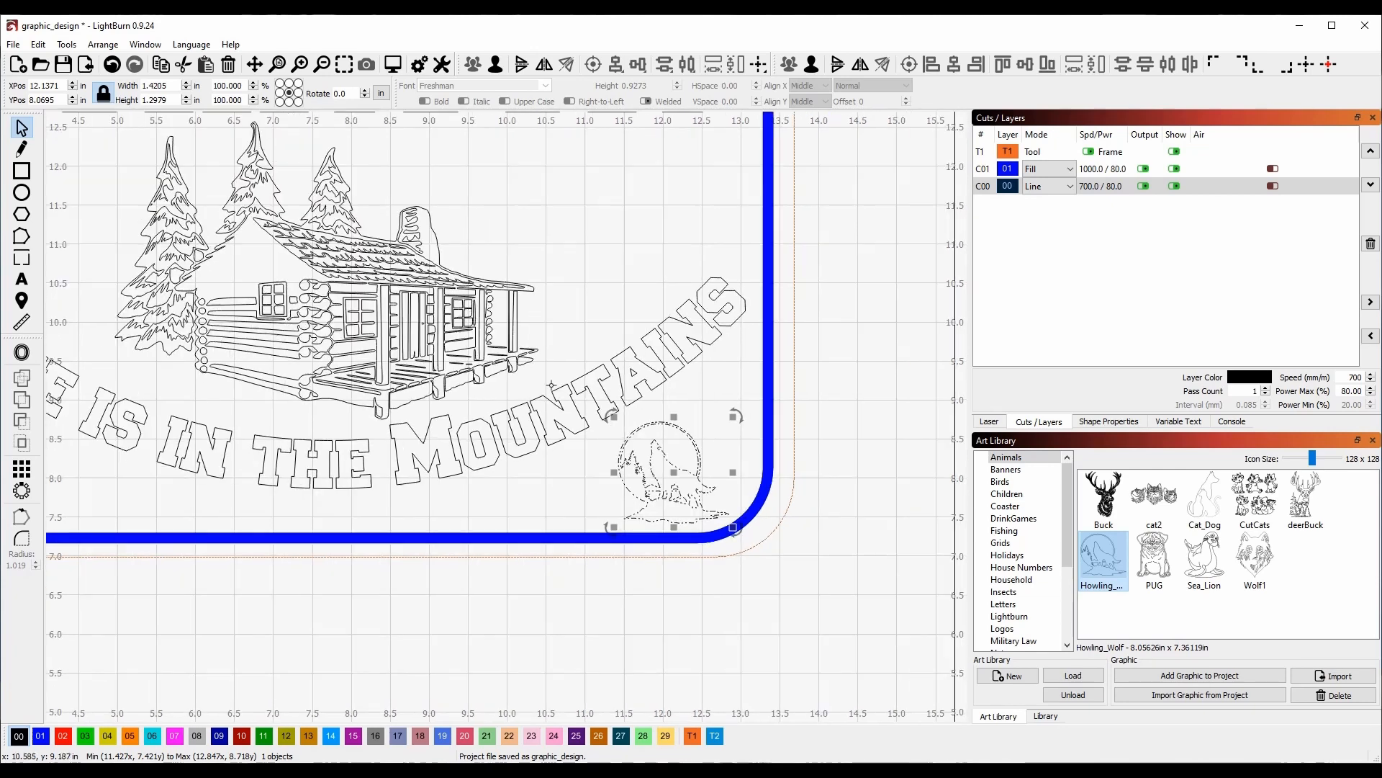
scroll(497, 367, down, 1)
drag(393, 328, 556, 372)
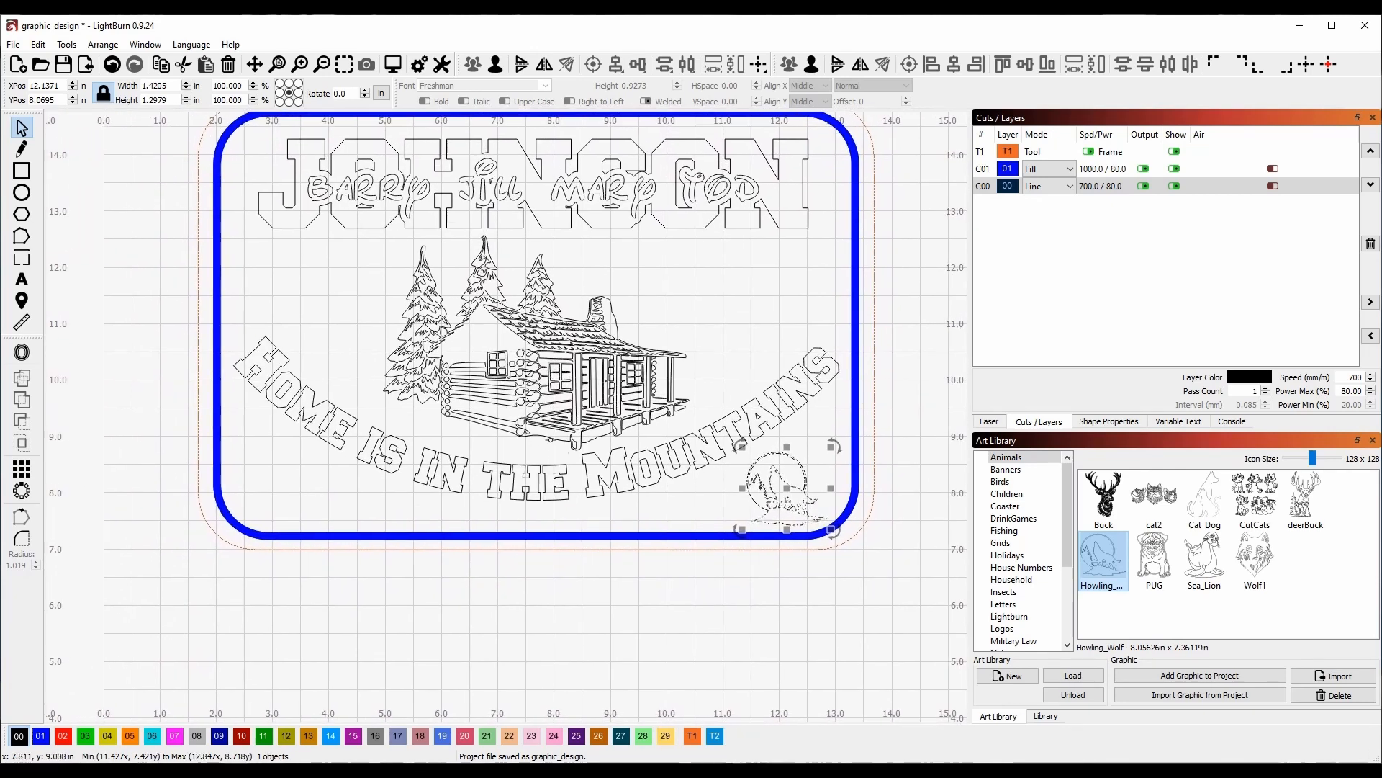
Duplicate the wolf into the bottom-left corner and flip the copy horizontally to face the original.
scroll(643, 511, up, 1)
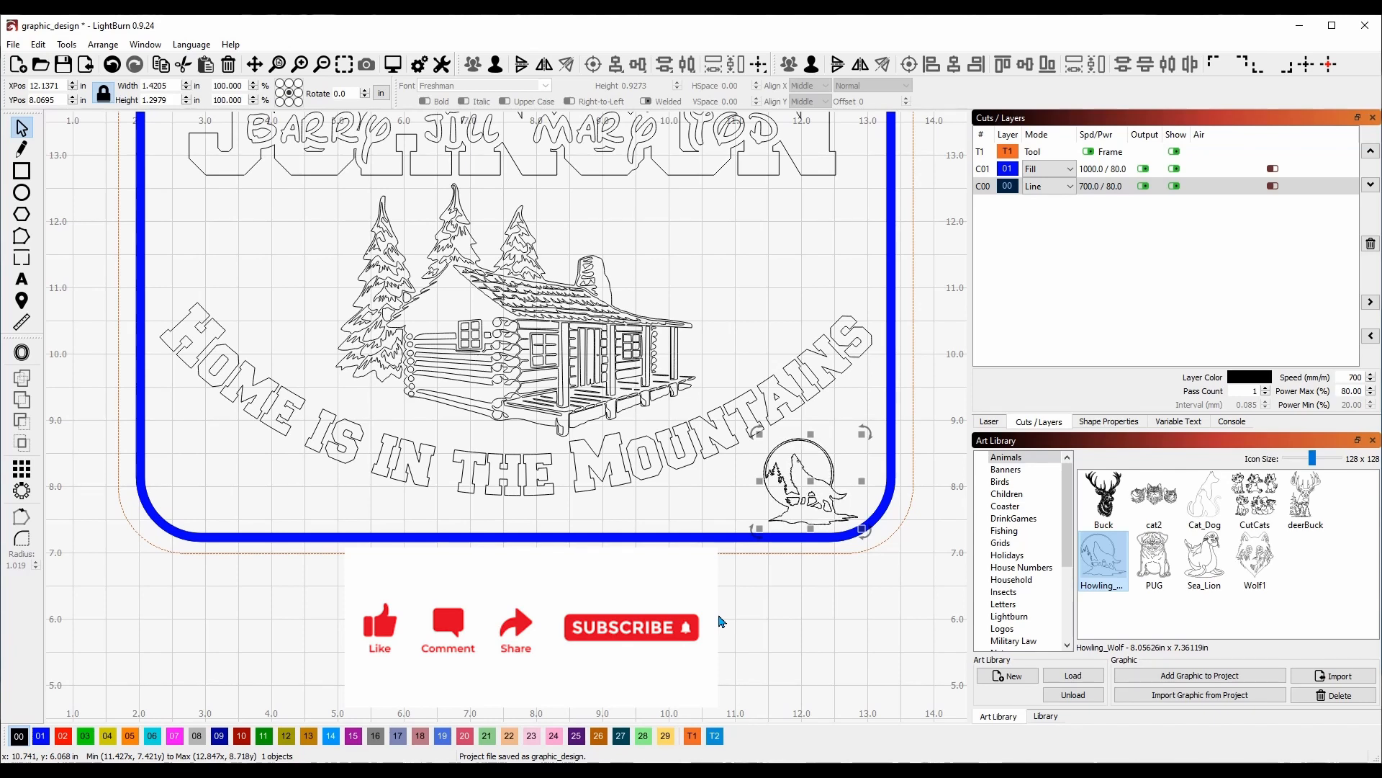
drag(811, 481, 226, 482)
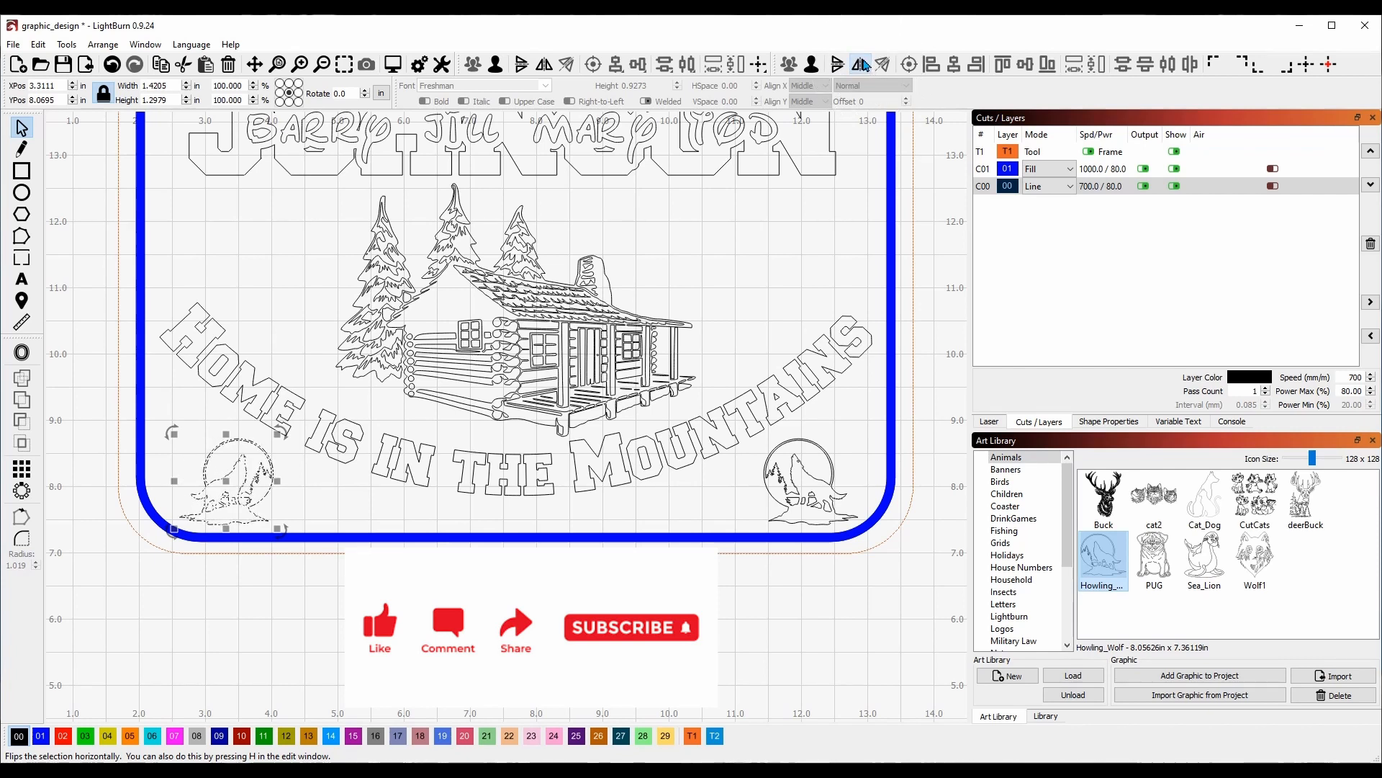
click(869, 70)
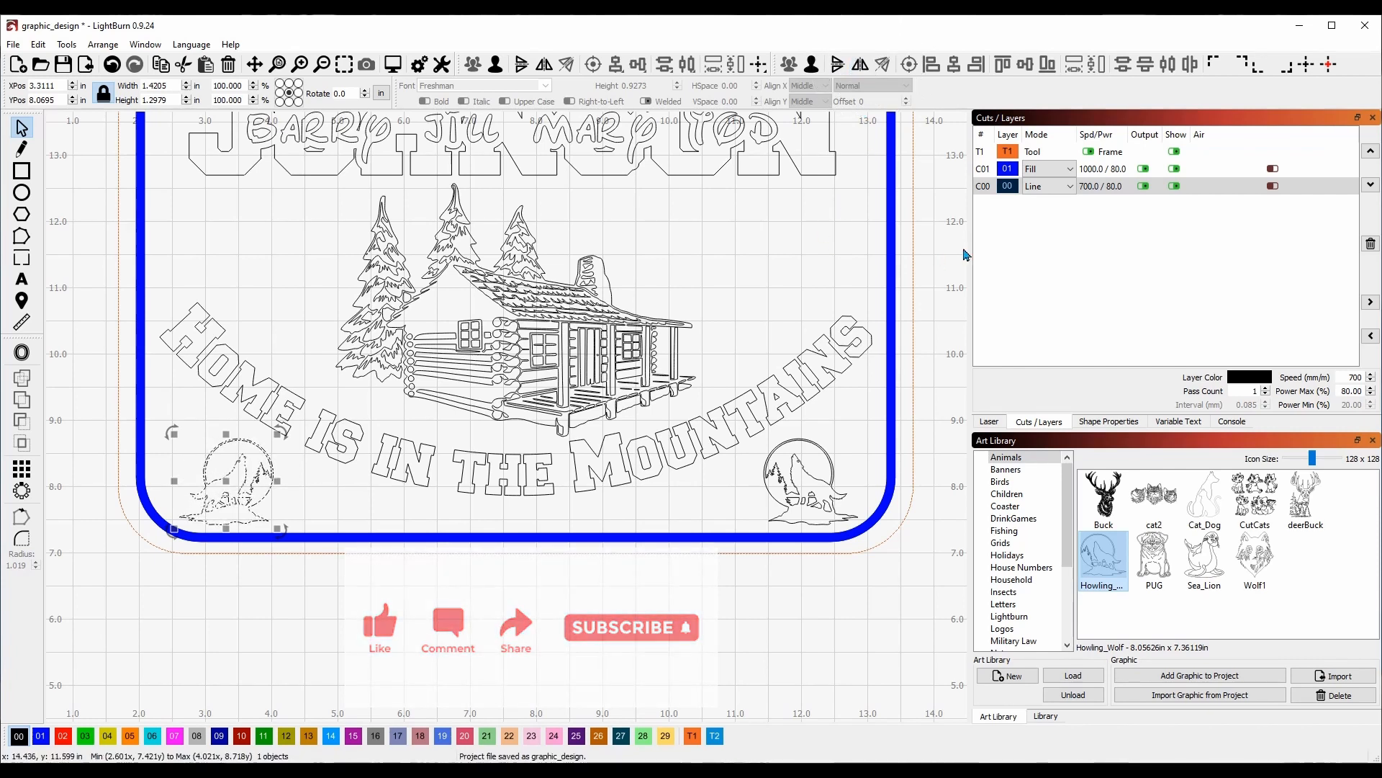
key(Left)
key(Left)
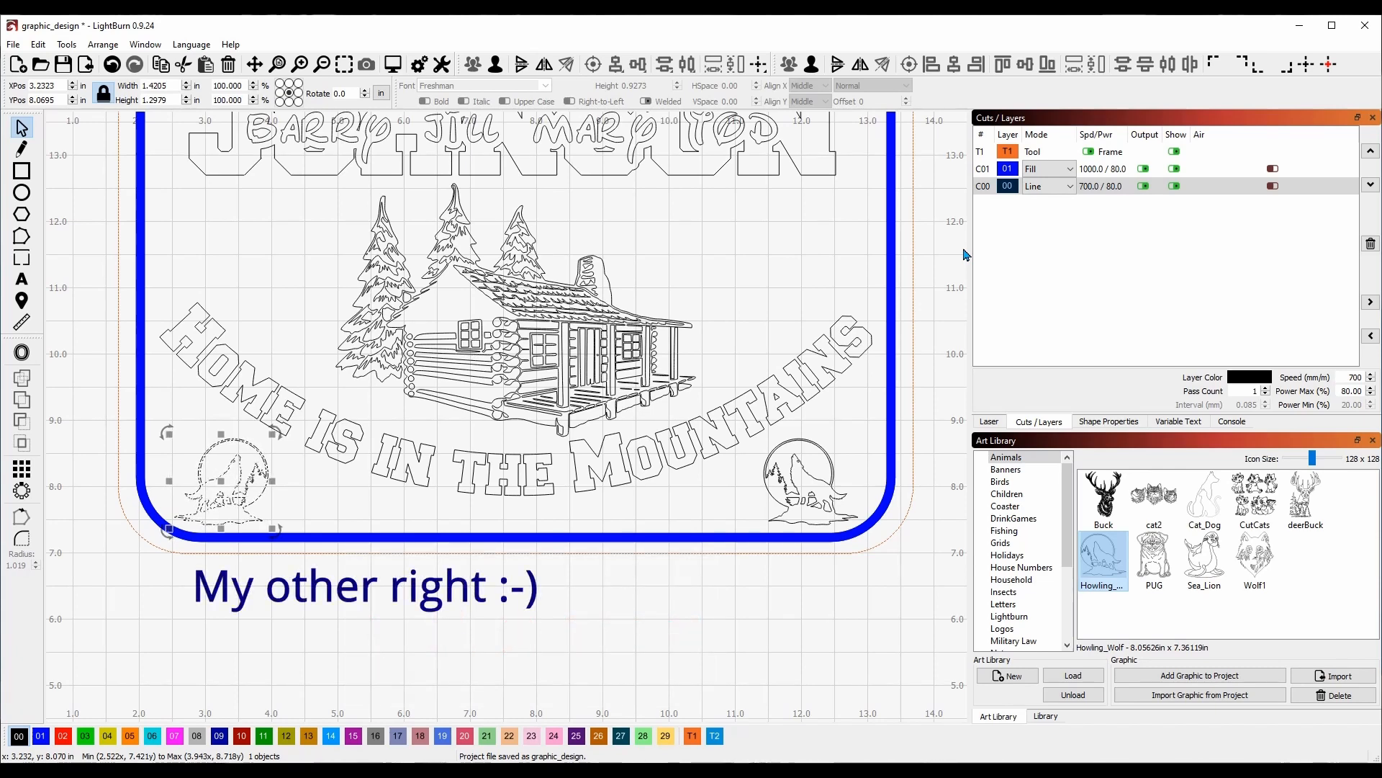
click(724, 253)
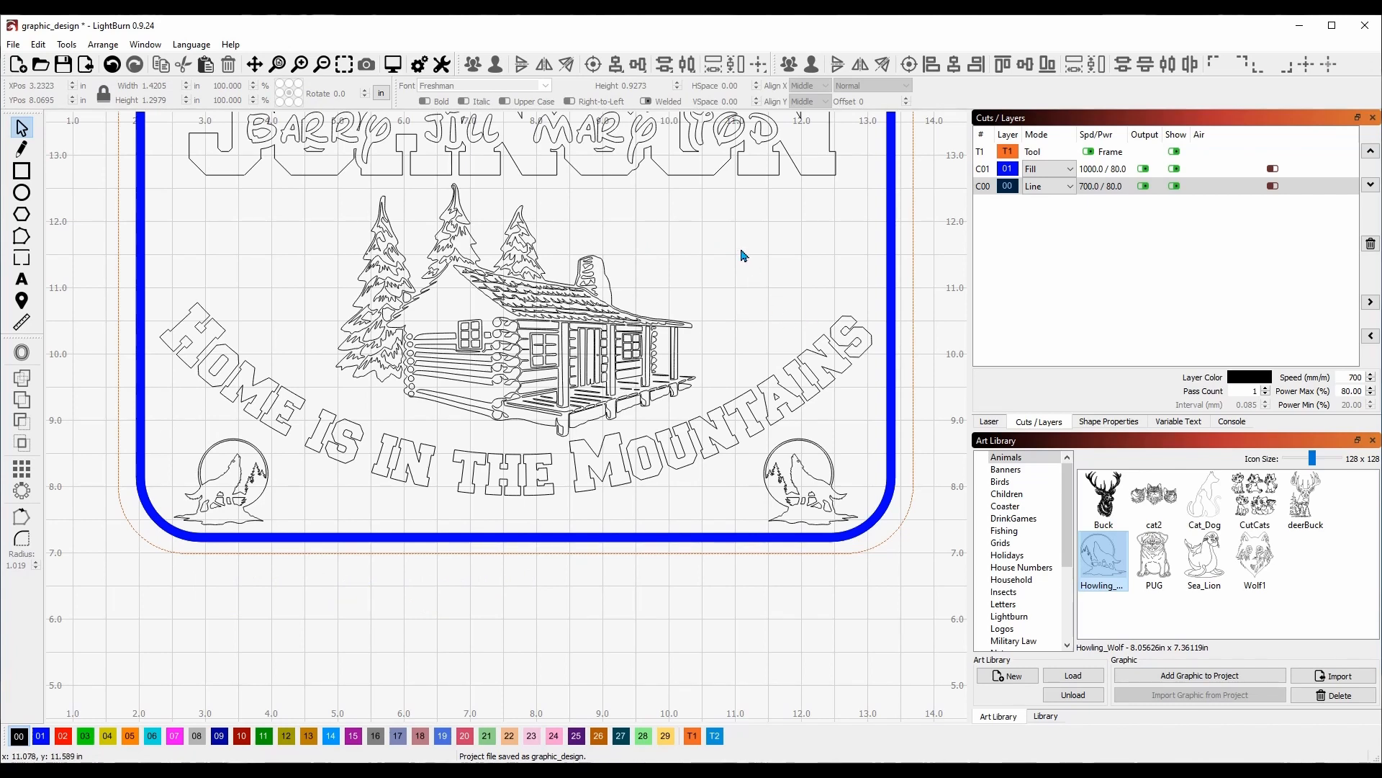
scroll(744, 256, down, 1)
Put the names text and the arched 'Home is in the Mountains' tagline on the Fill layer 01.
drag(731, 233, 737, 309)
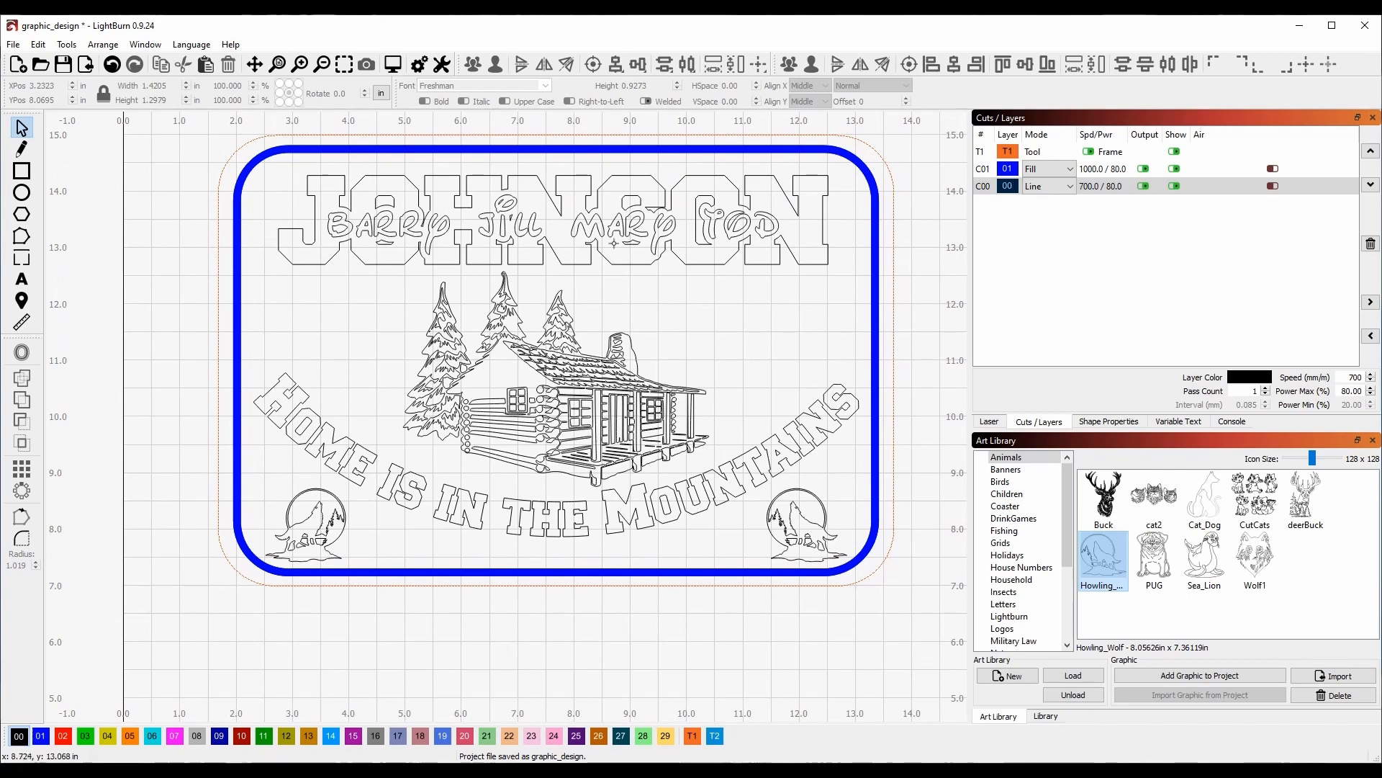
click(492, 229)
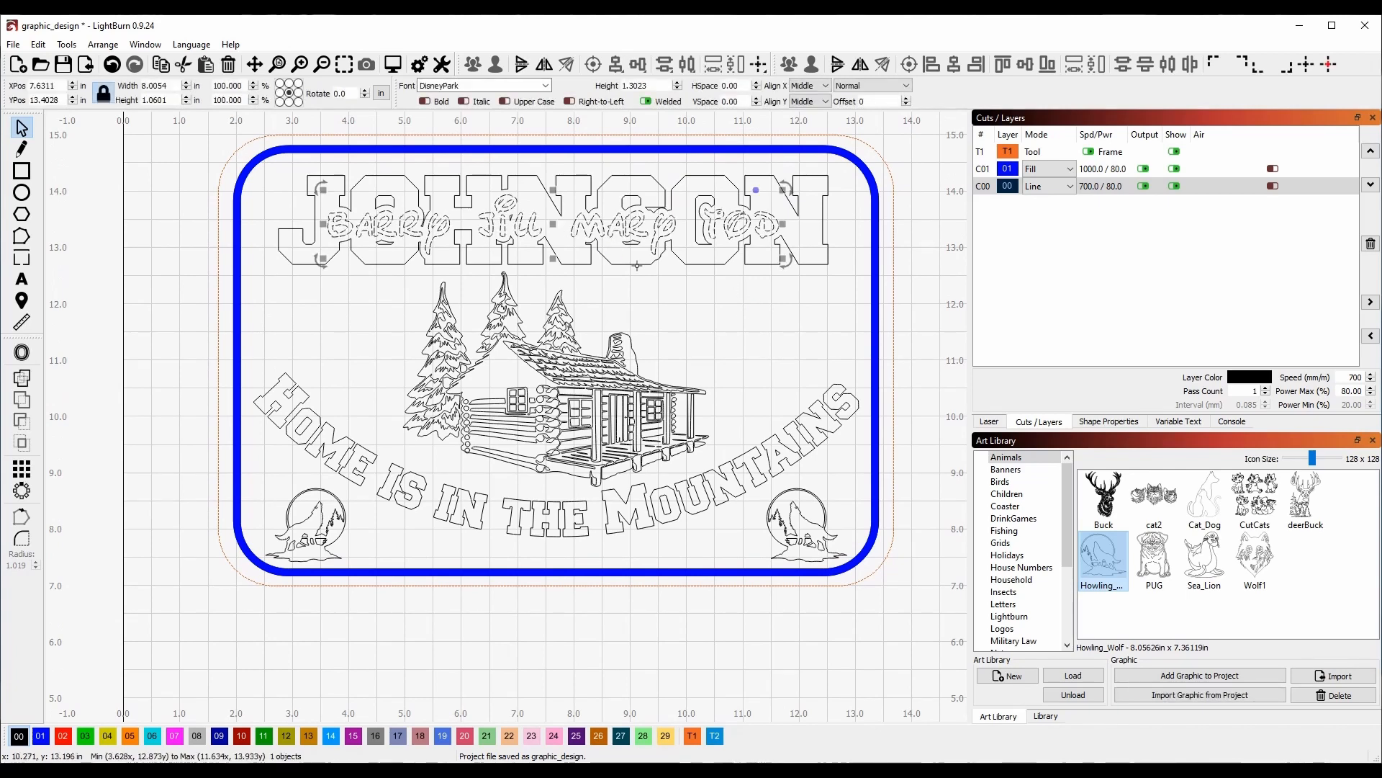
click(41, 735)
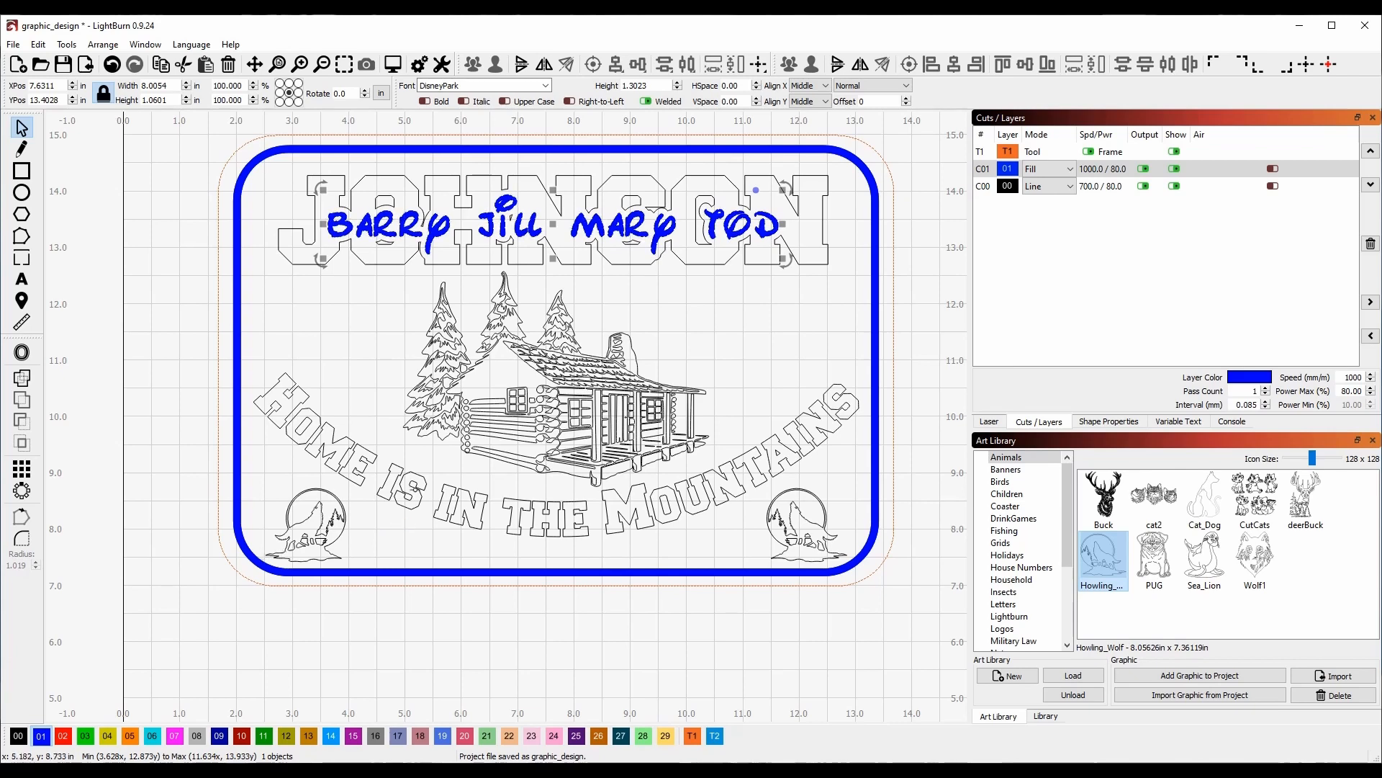
click(412, 492)
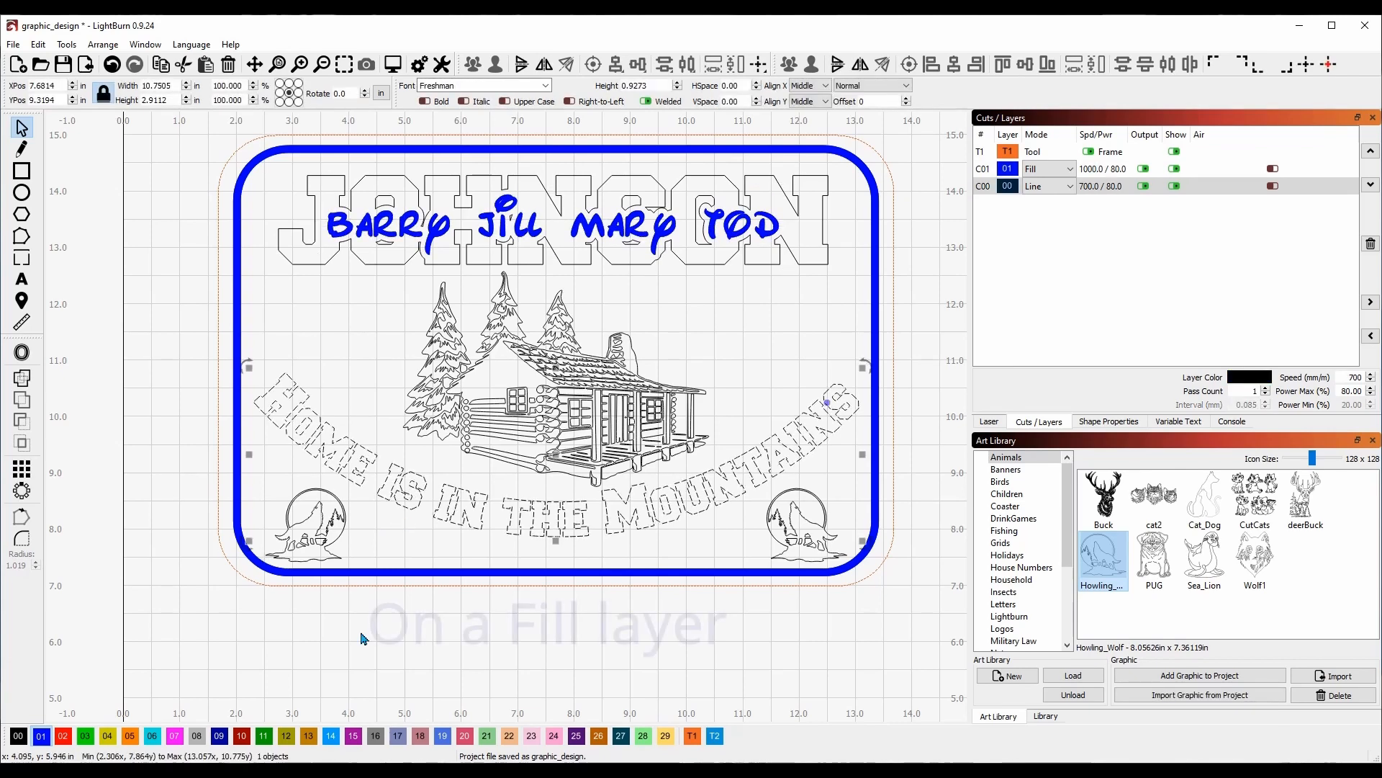
click(40, 735)
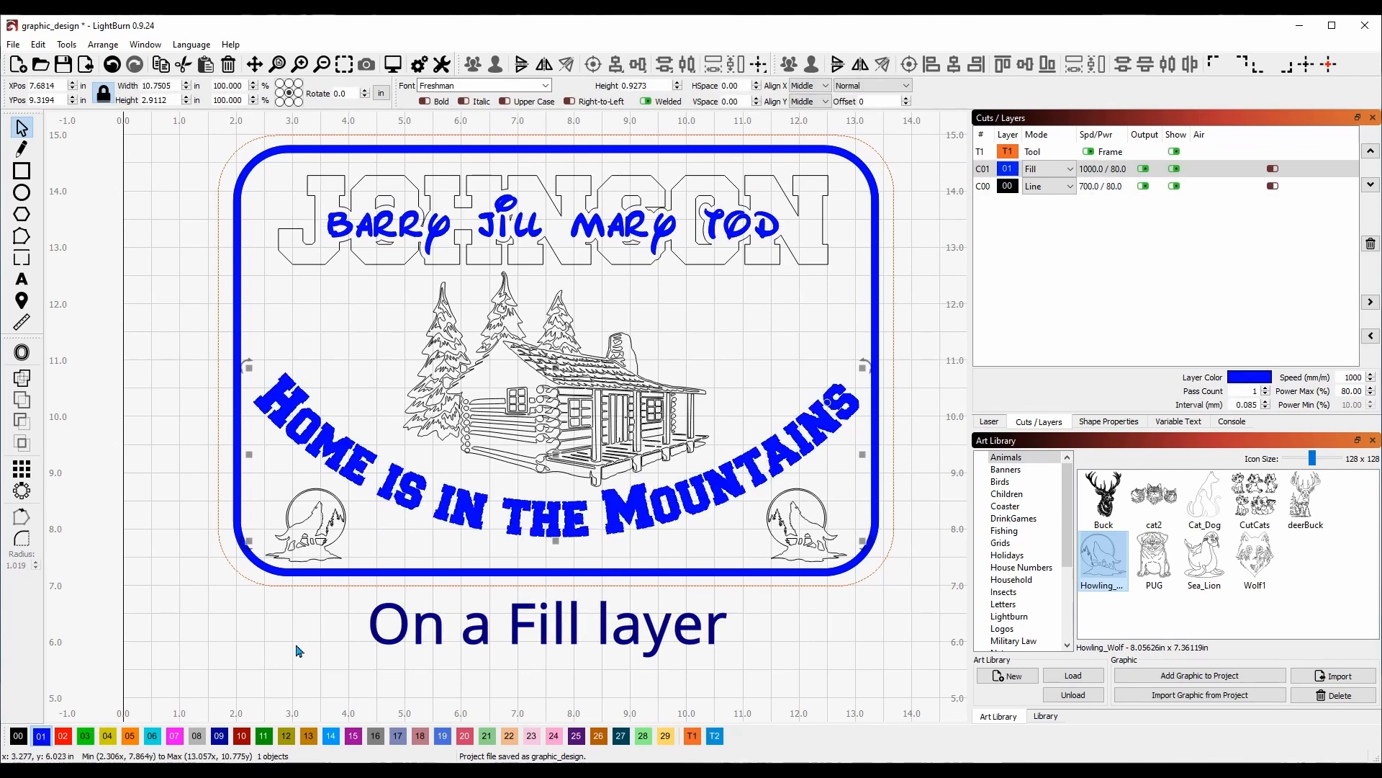
click(906, 371)
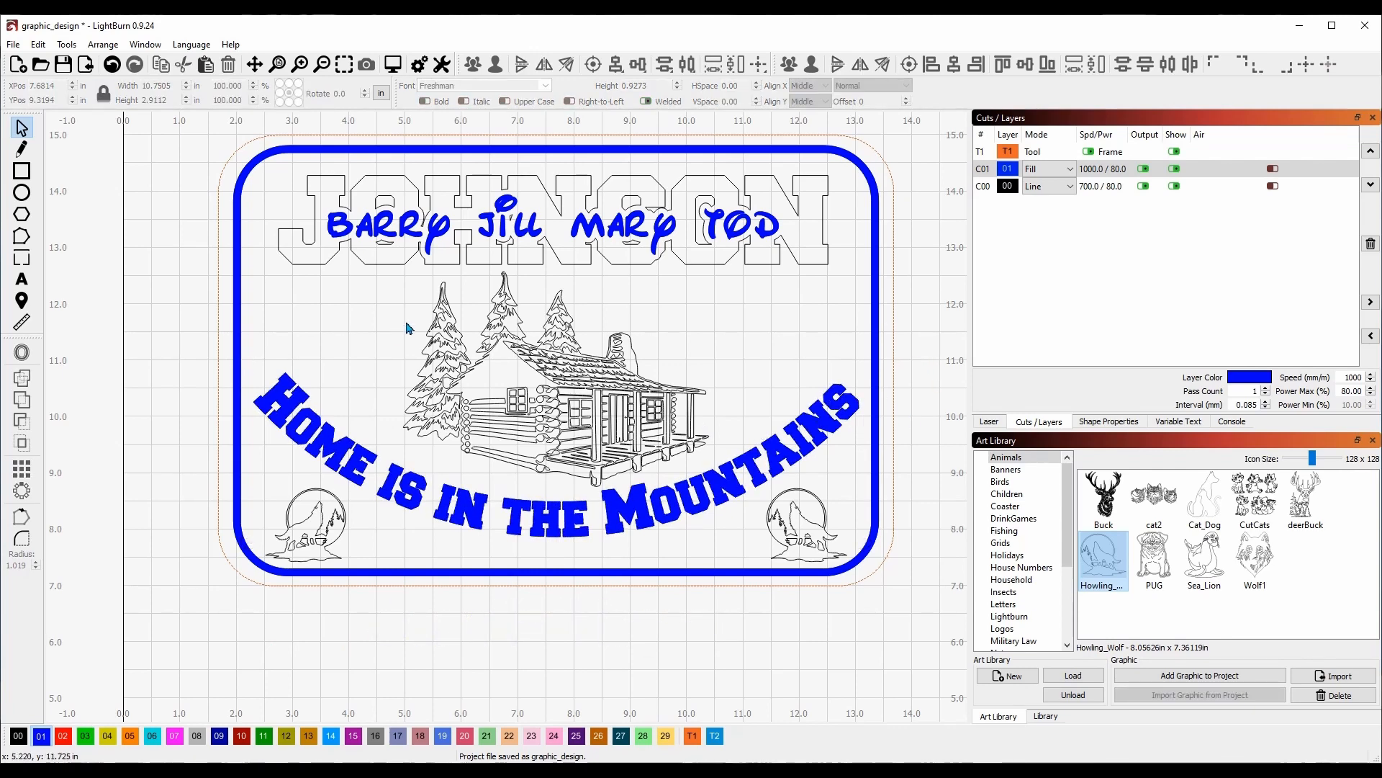
click(393, 64)
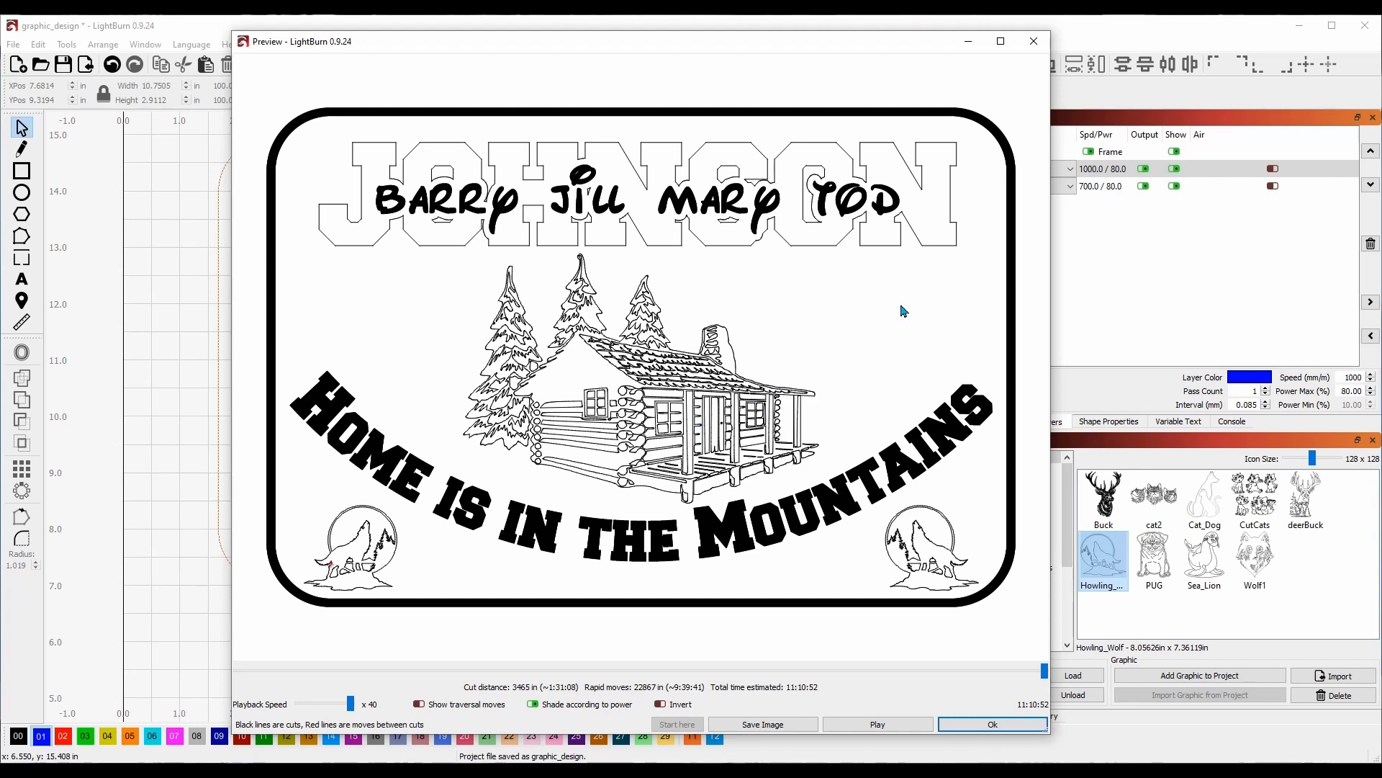
Close the laser-job preview to return to the design canvas.
click(1033, 47)
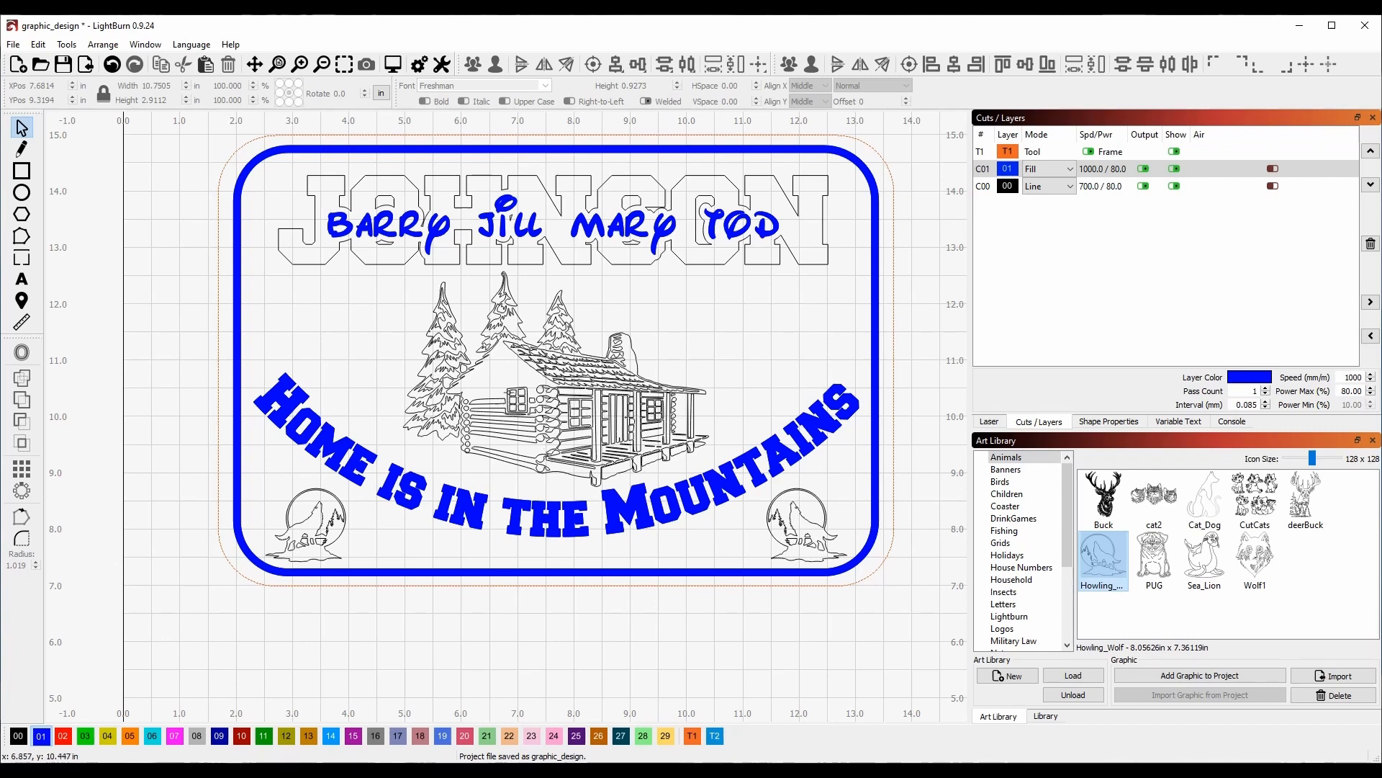
Zoom into the cabin, nudge a wall log down, and move the left wall's log-end circle up.
scroll(468, 403, up, 3)
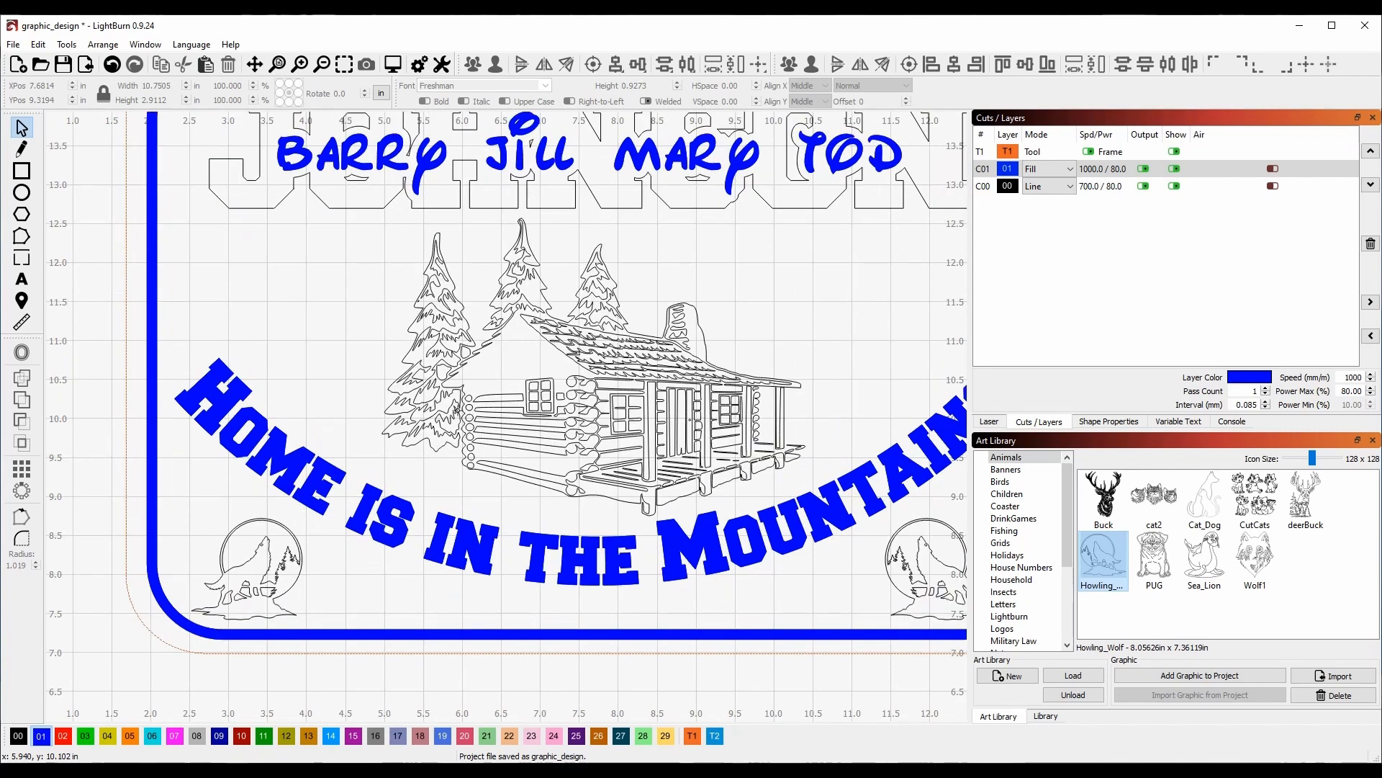
scroll(456, 408, up, 1)
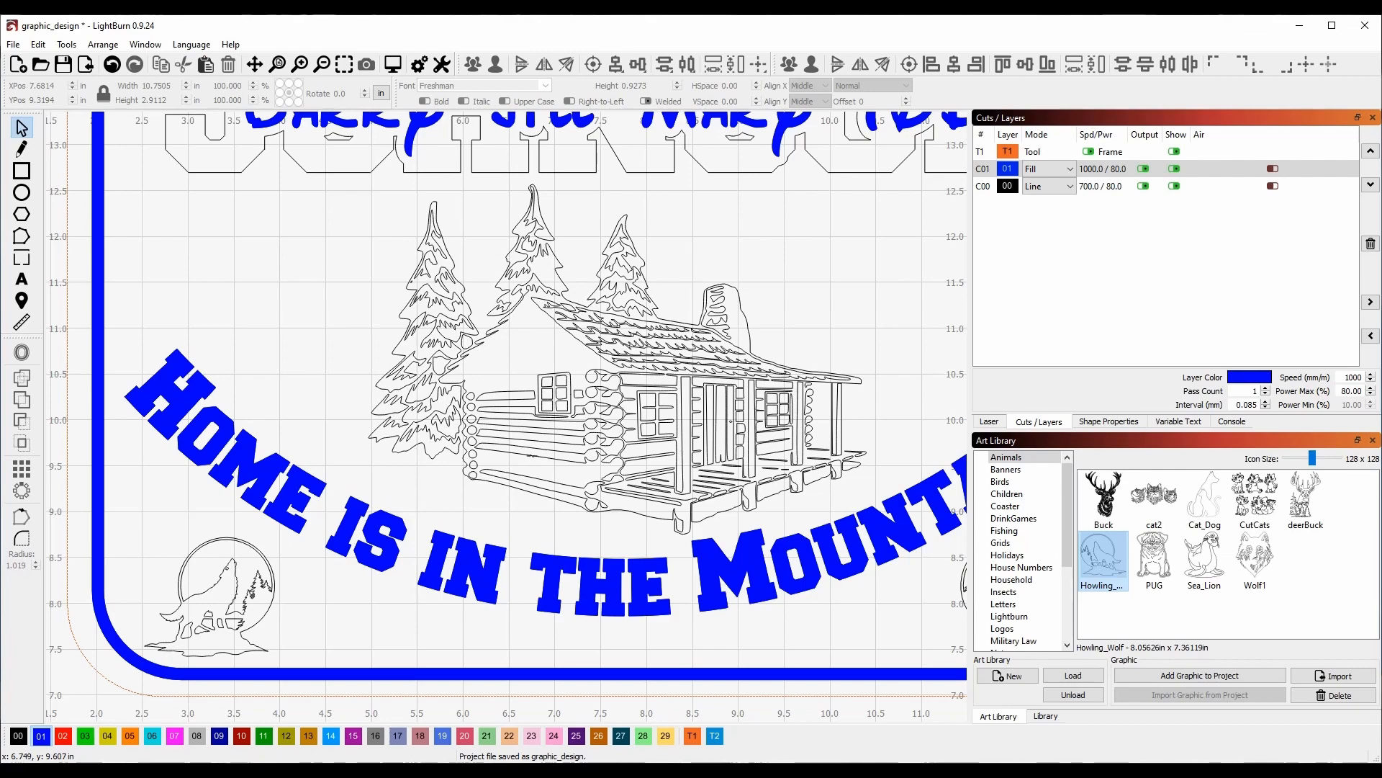
click(531, 456)
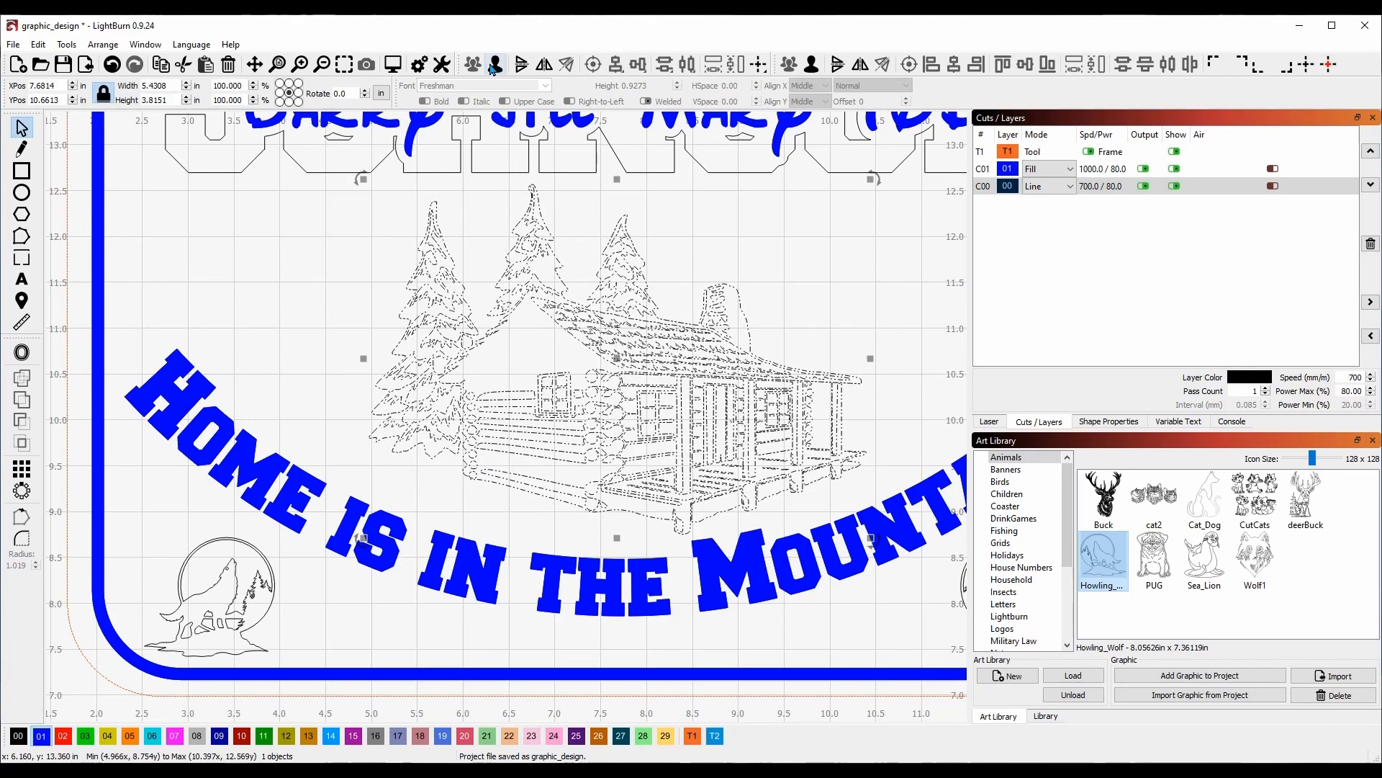
click(299, 288)
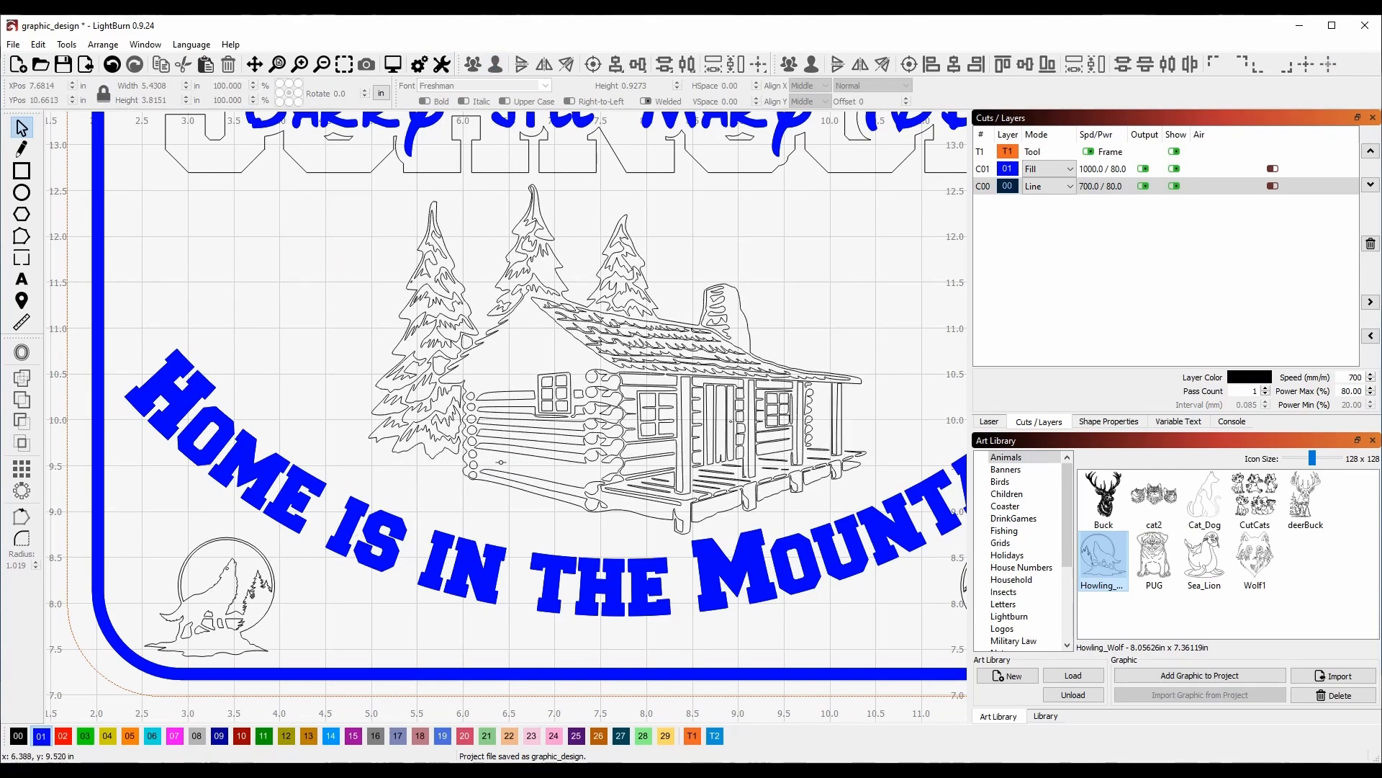
click(502, 454)
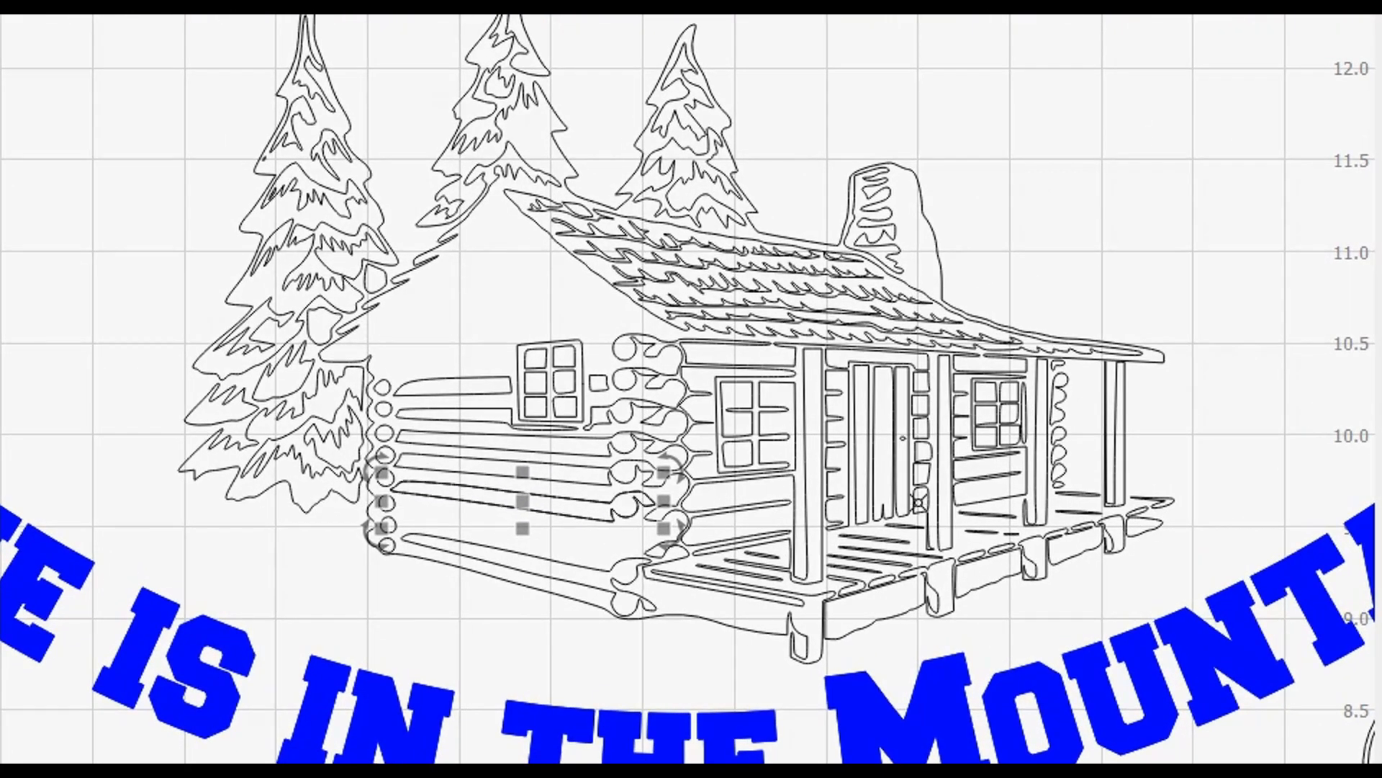
key(Down)
key(Down)
key(Down)
key(Down)
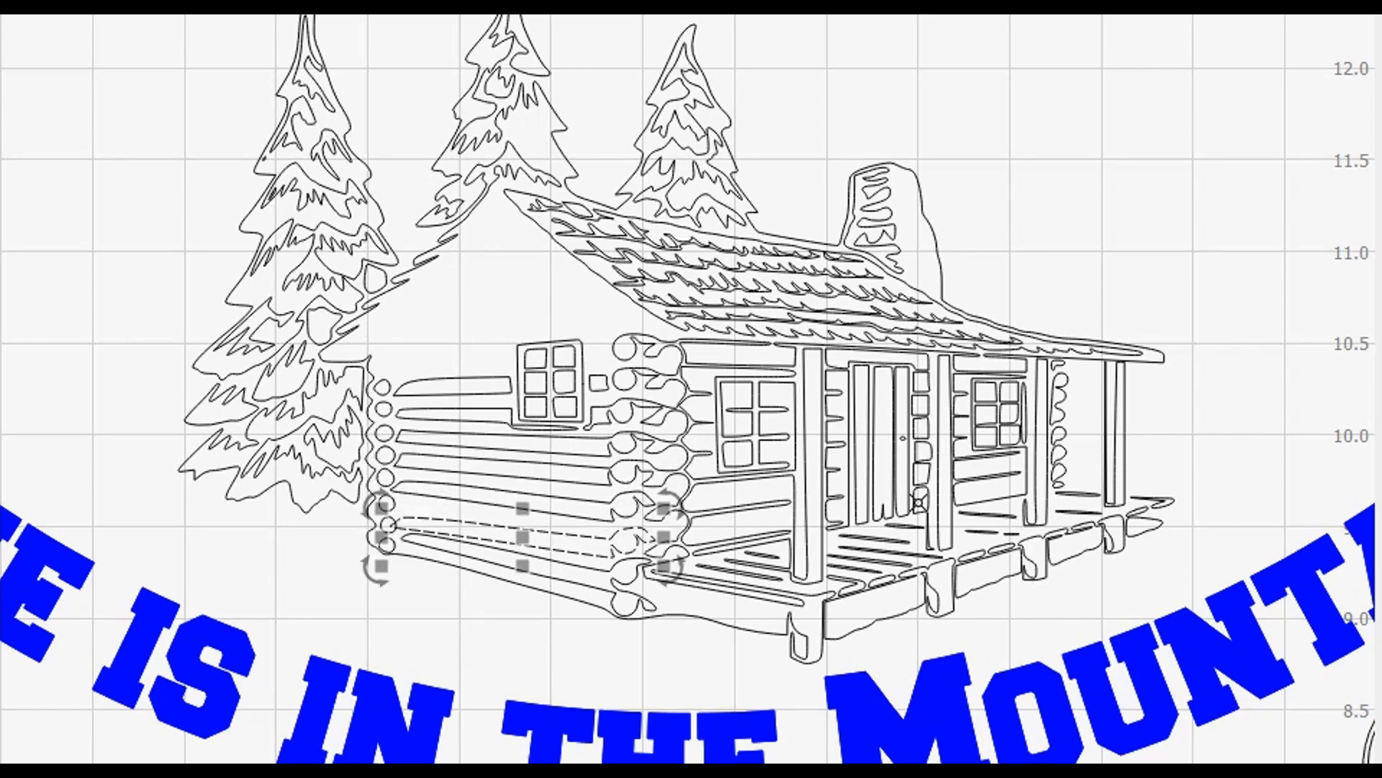
click(381, 502)
click(380, 501)
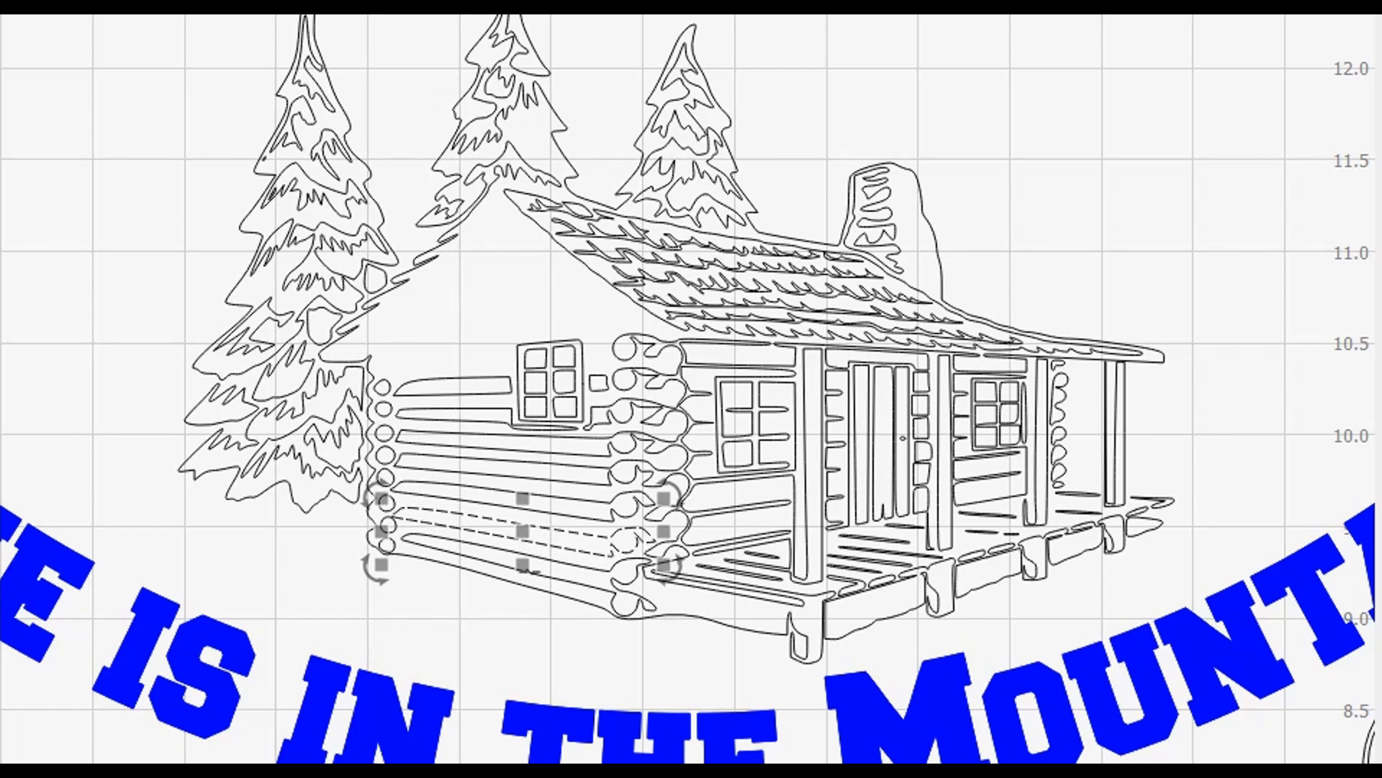
click(109, 331)
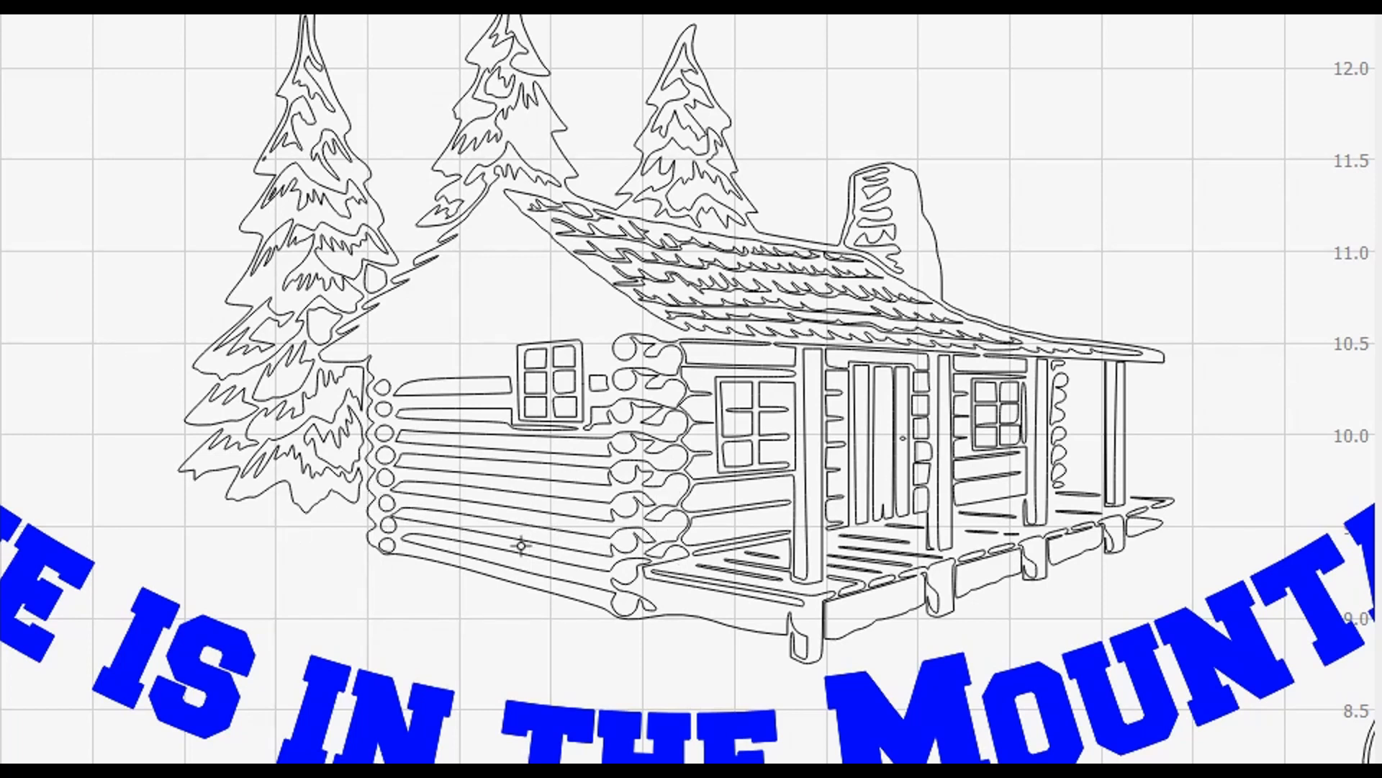
click(387, 383)
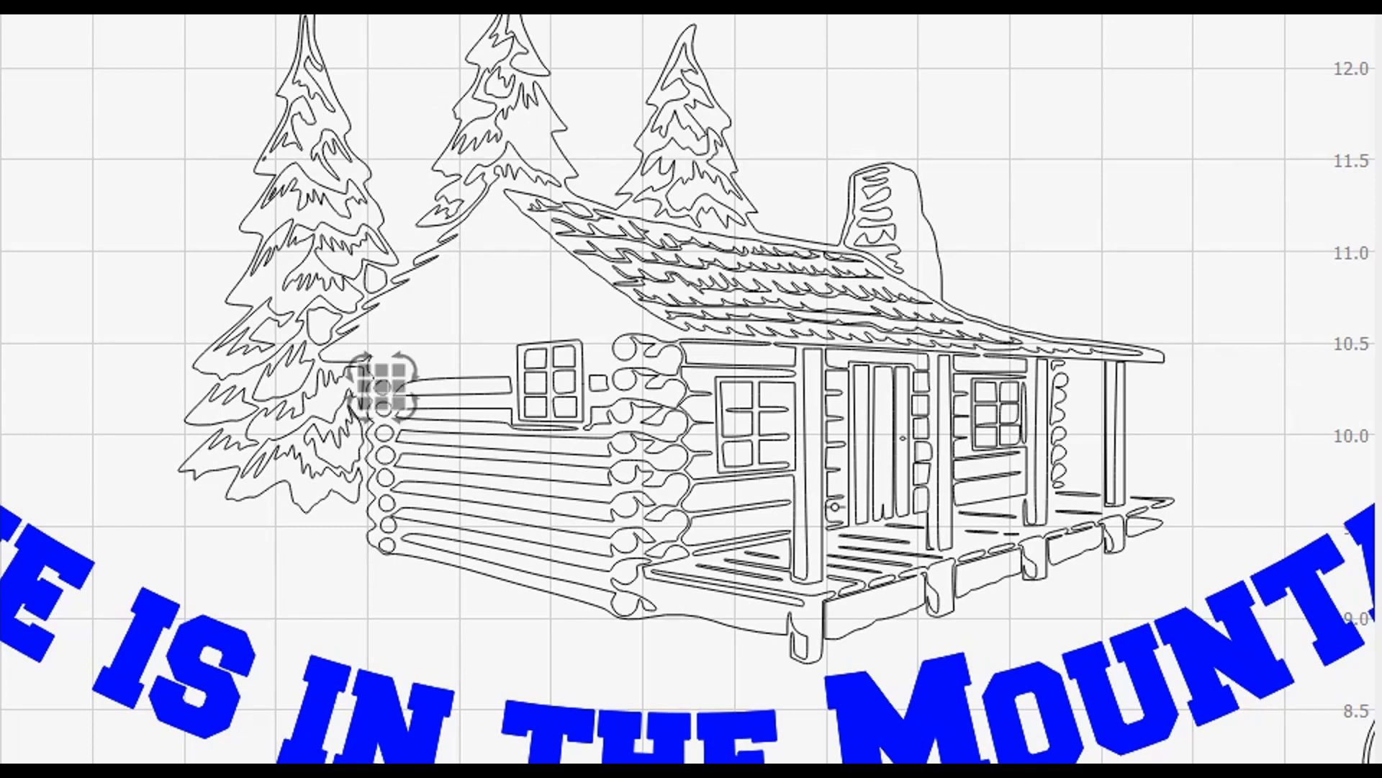
drag(385, 385, 382, 363)
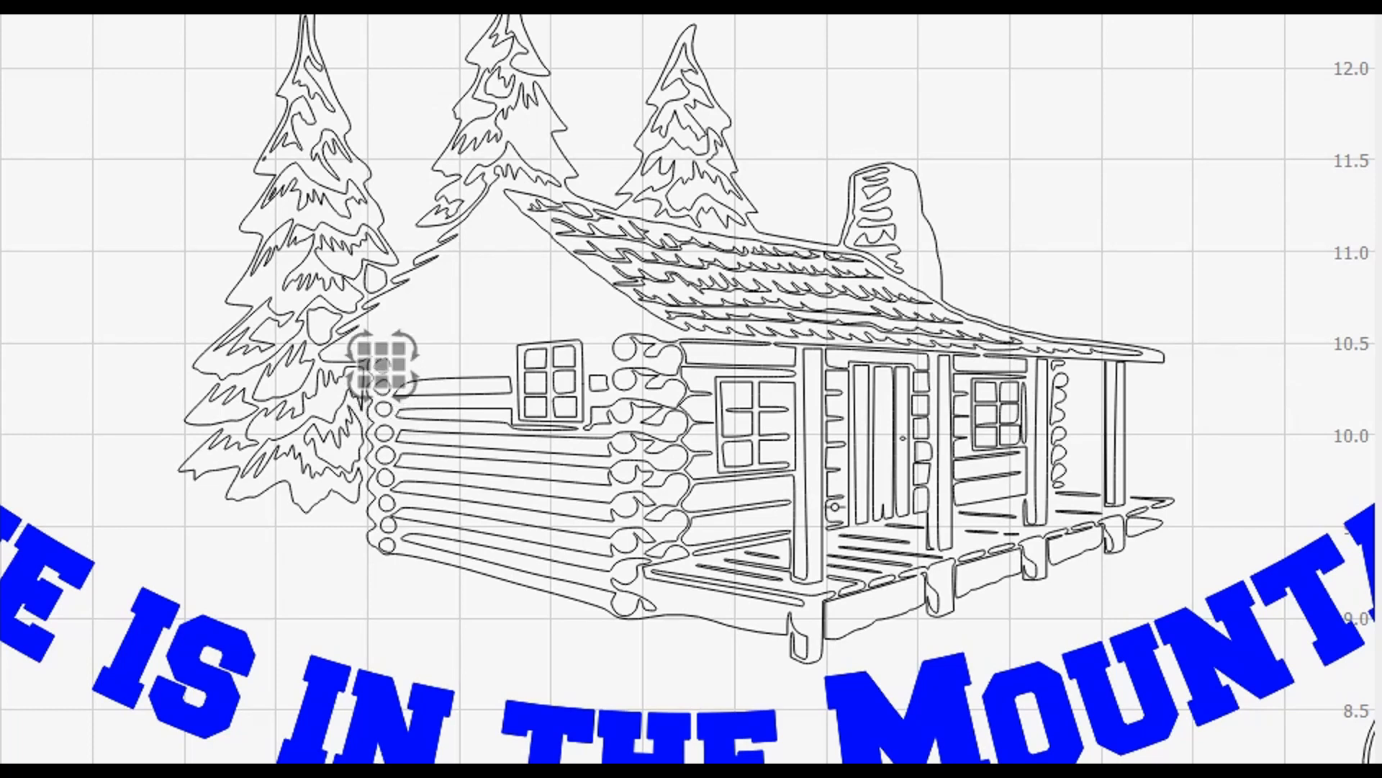
click(61, 289)
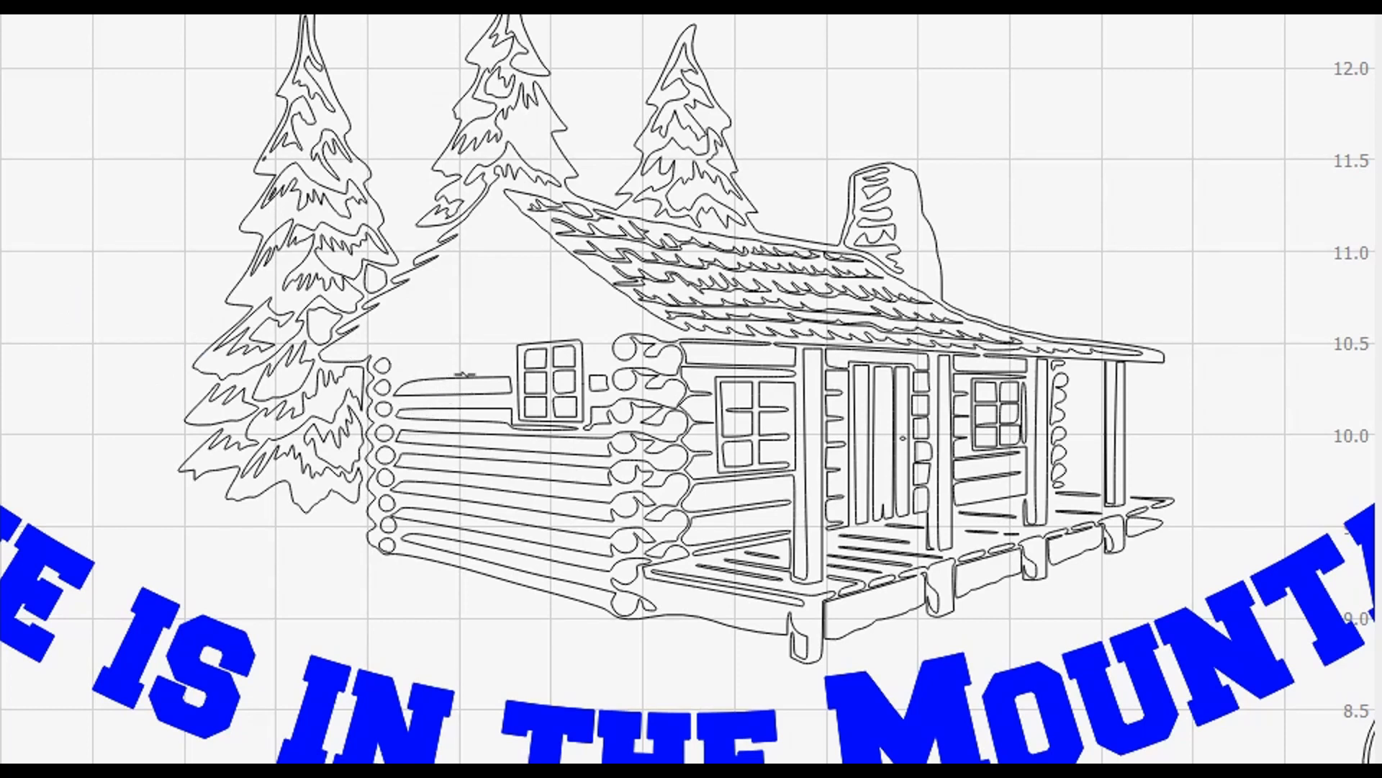
Move the extra log outline up under the roof and adjust its width to fill the gap.
click(464, 375)
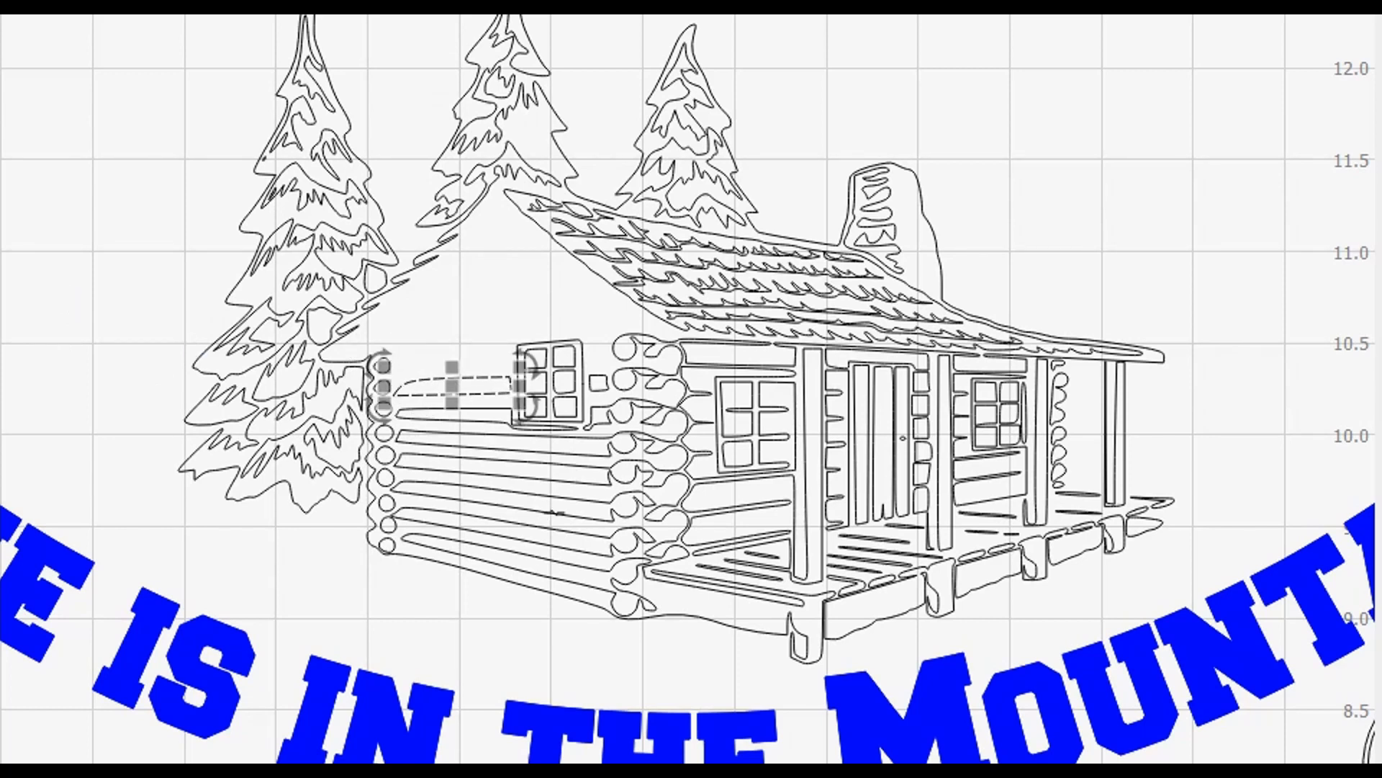
key(ctrl+Up)
key(ctrl+Up)
key(ctrl+Up)
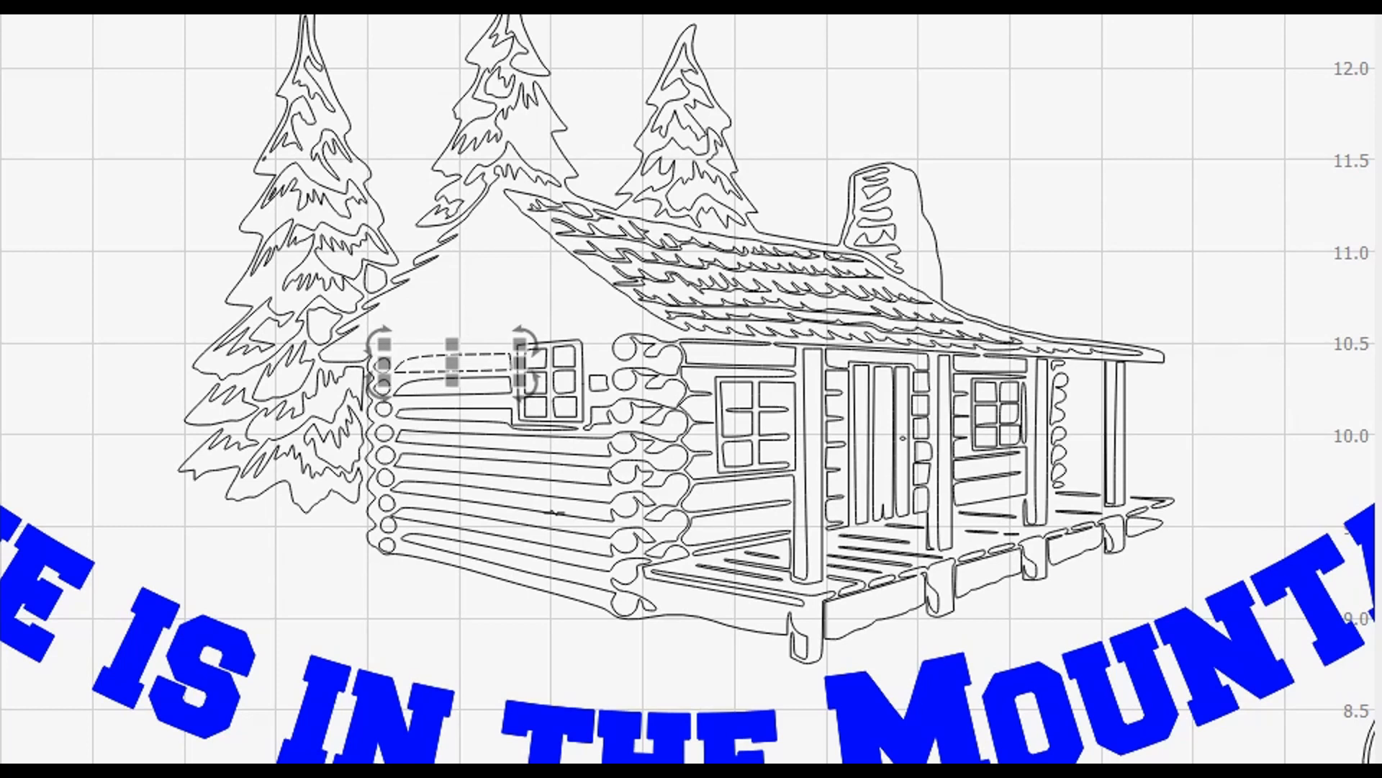
key(ctrl+Up)
key(ctrl+Up)
key(ctrl+Up)
key(ctrl+Up)
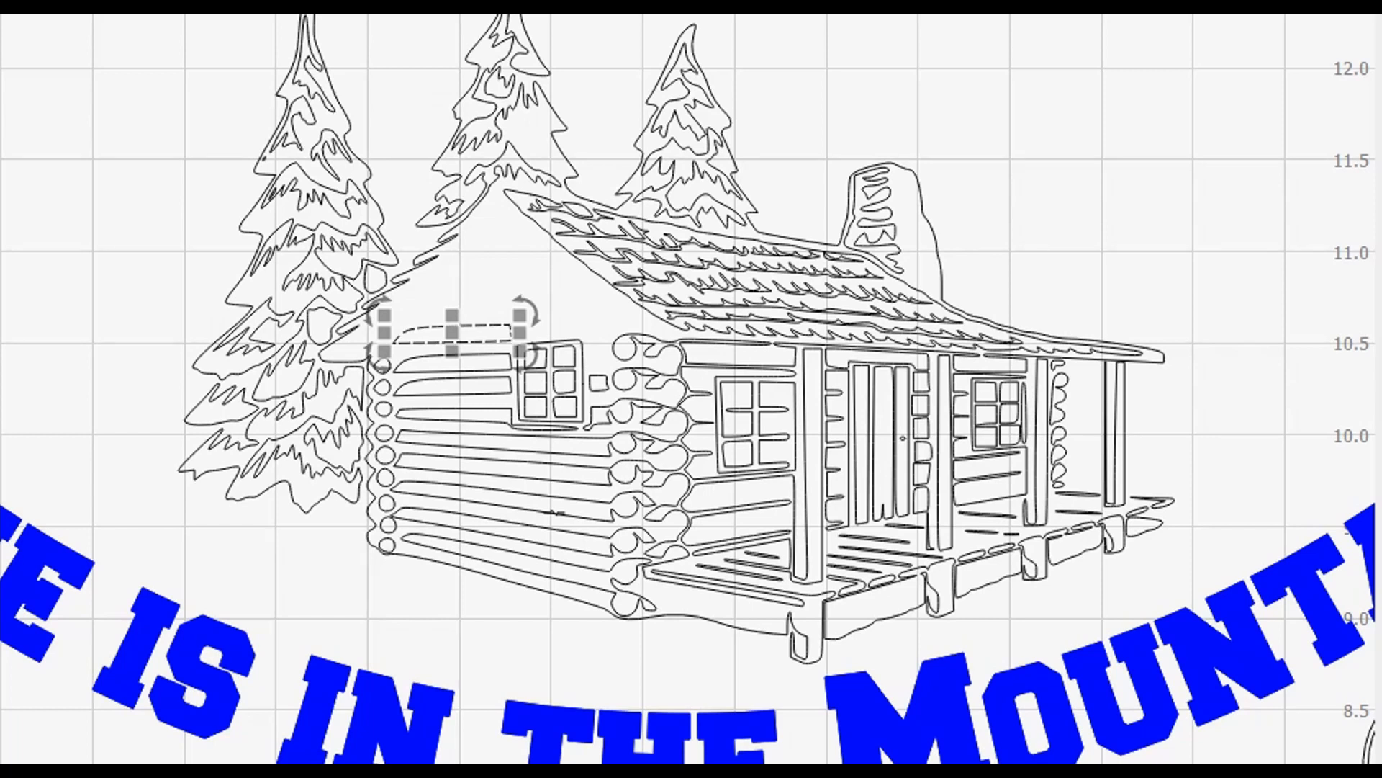
drag(520, 332, 617, 330)
click(613, 329)
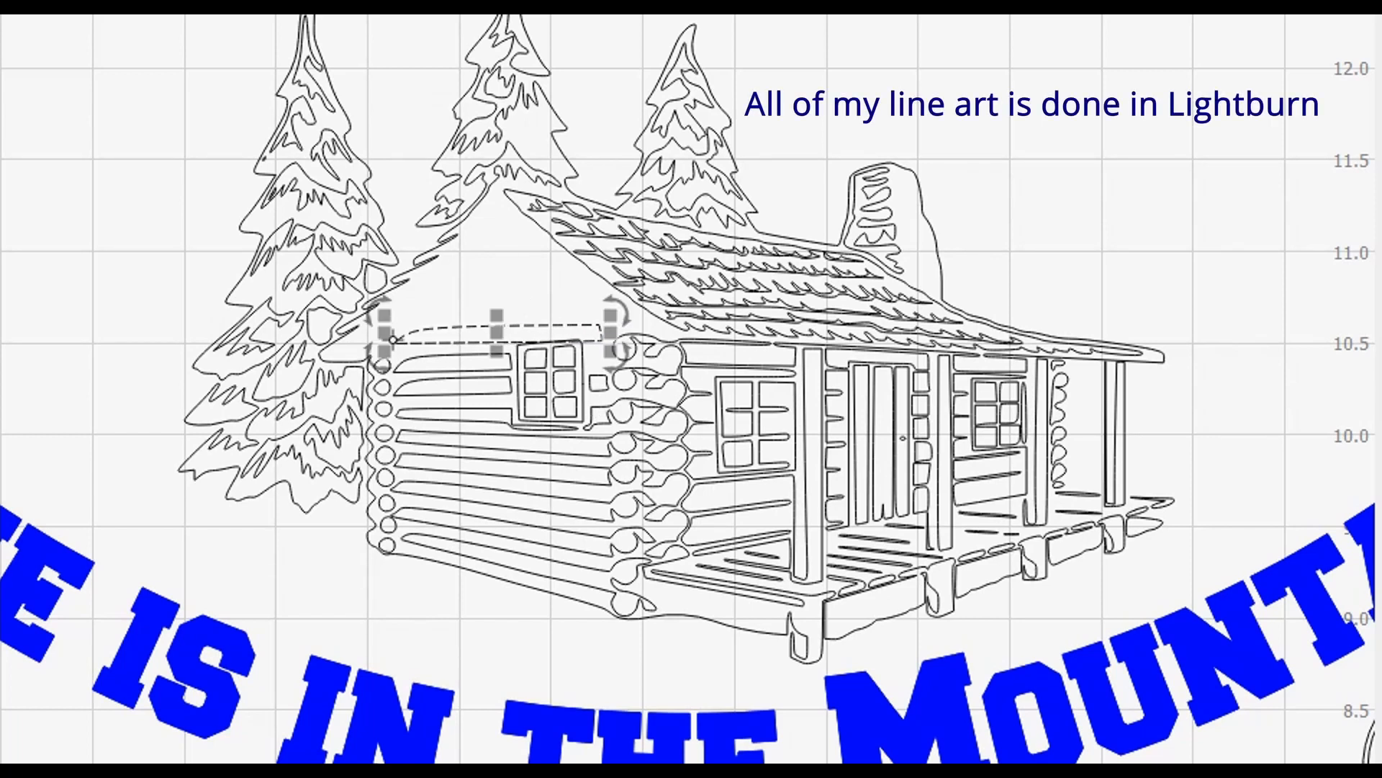
drag(386, 332, 386, 328)
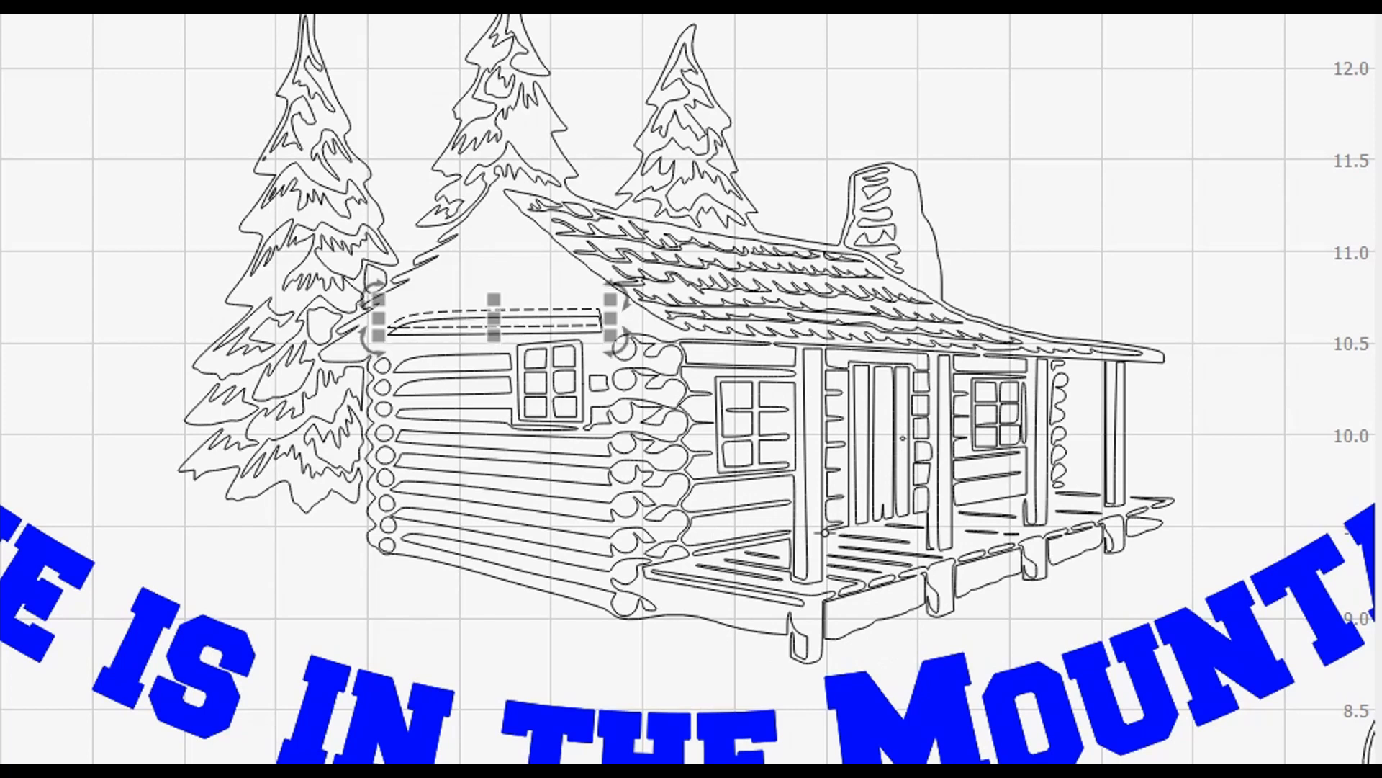
key(Up)
key(Up)
key(Up)
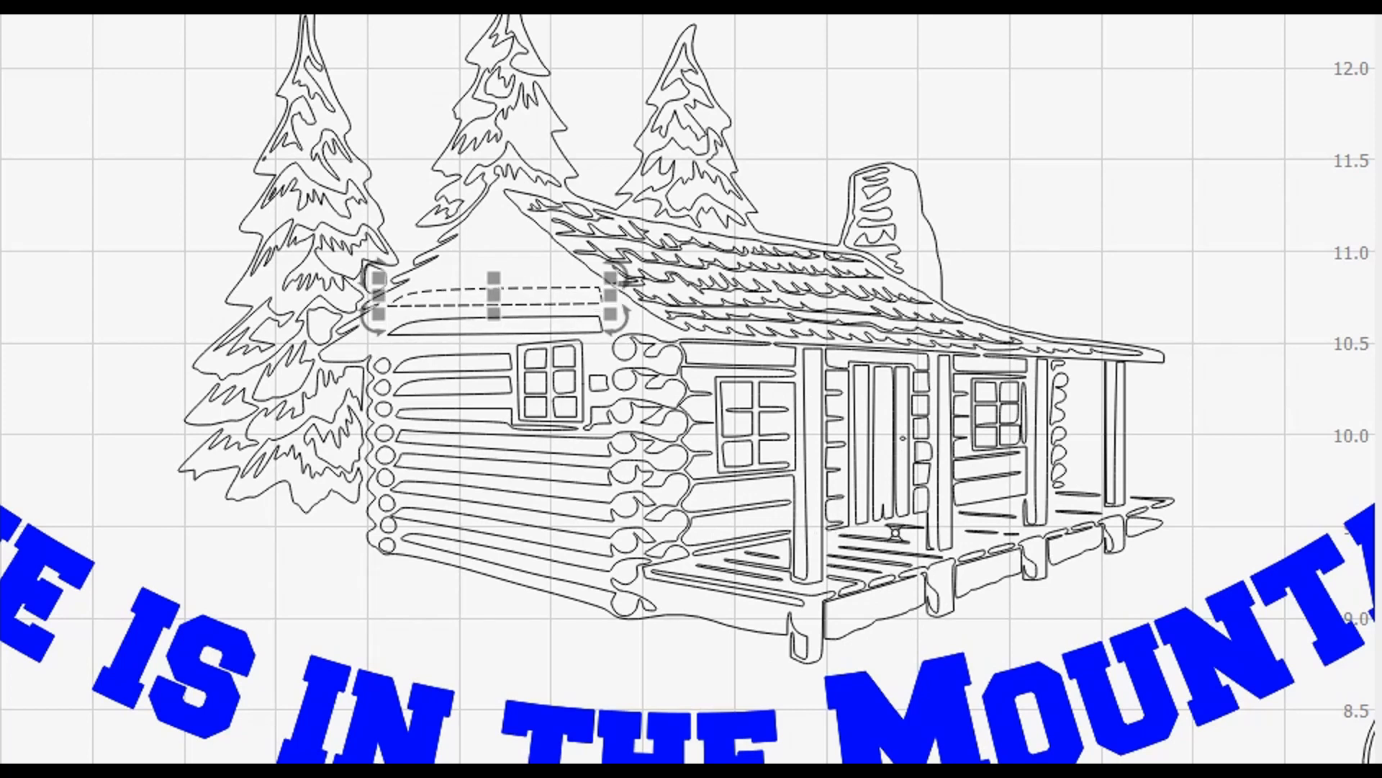
drag(617, 298, 609, 298)
click(85, 310)
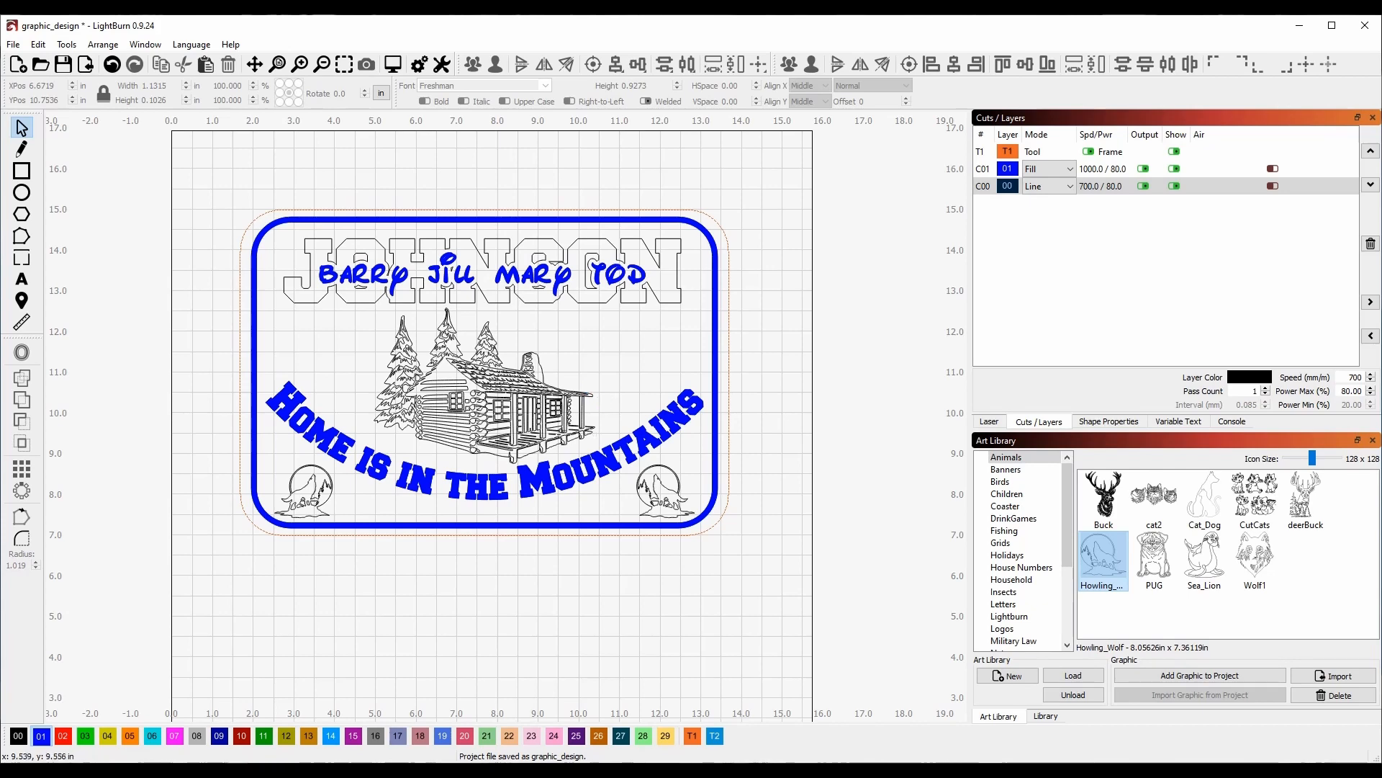
Highlight the objects on layers C01 and C00, then show the Ortur20W material library.
scroll(252, 376, up, 1)
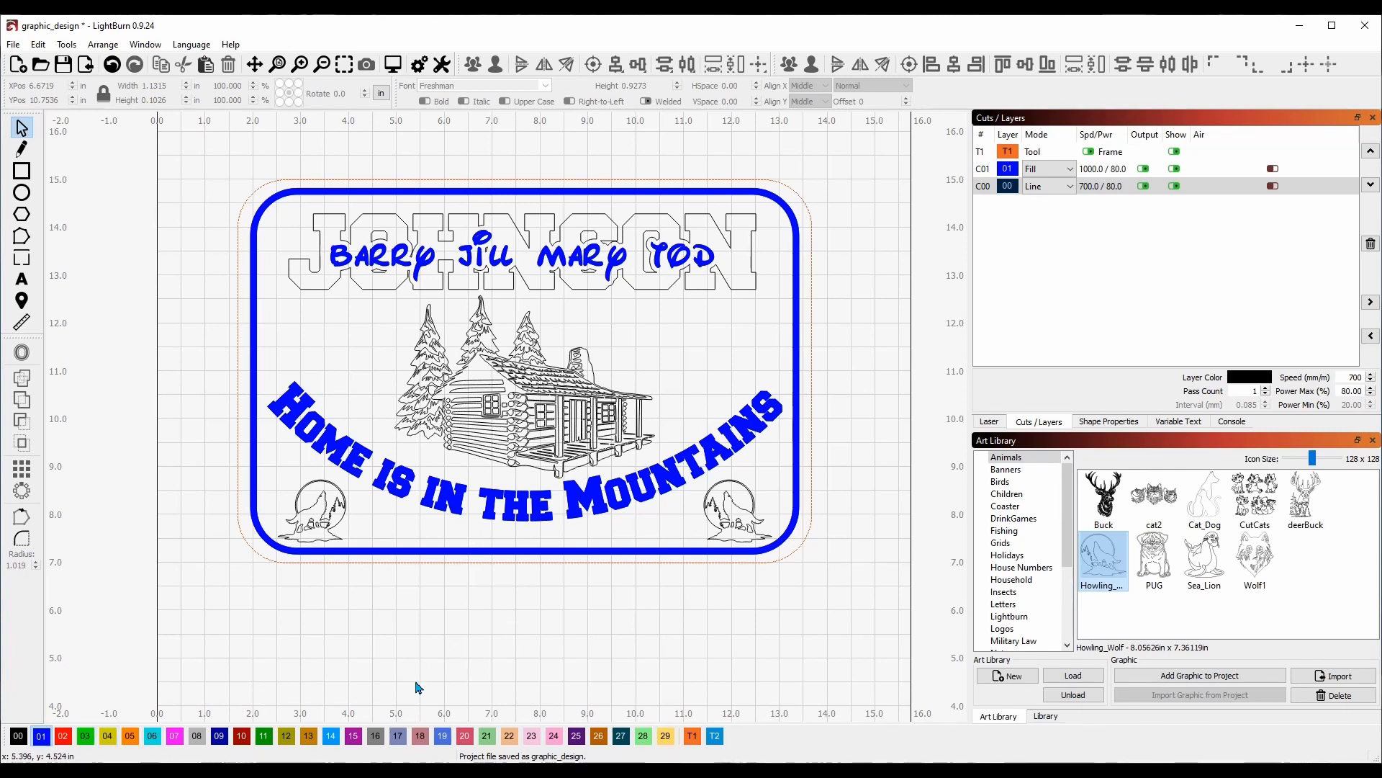
click(983, 173)
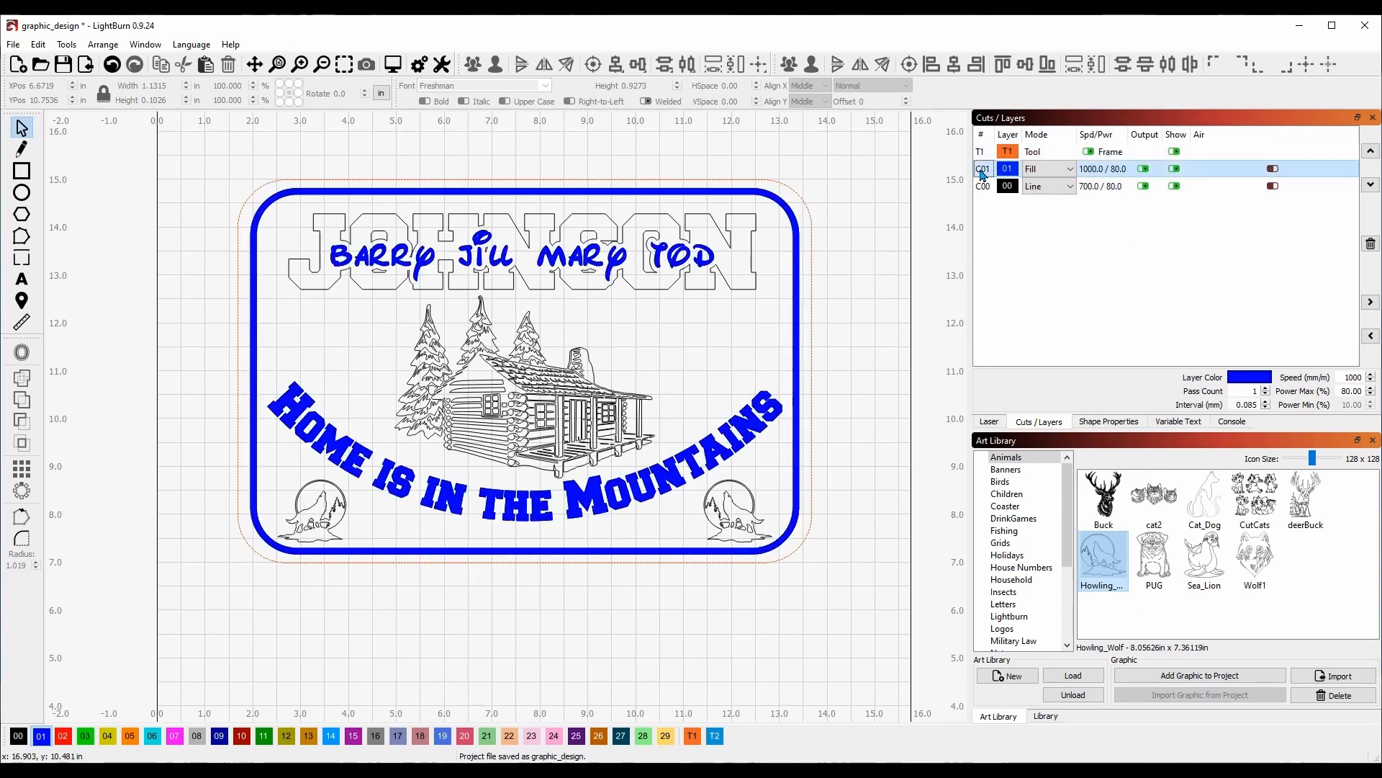
click(983, 172)
click(983, 187)
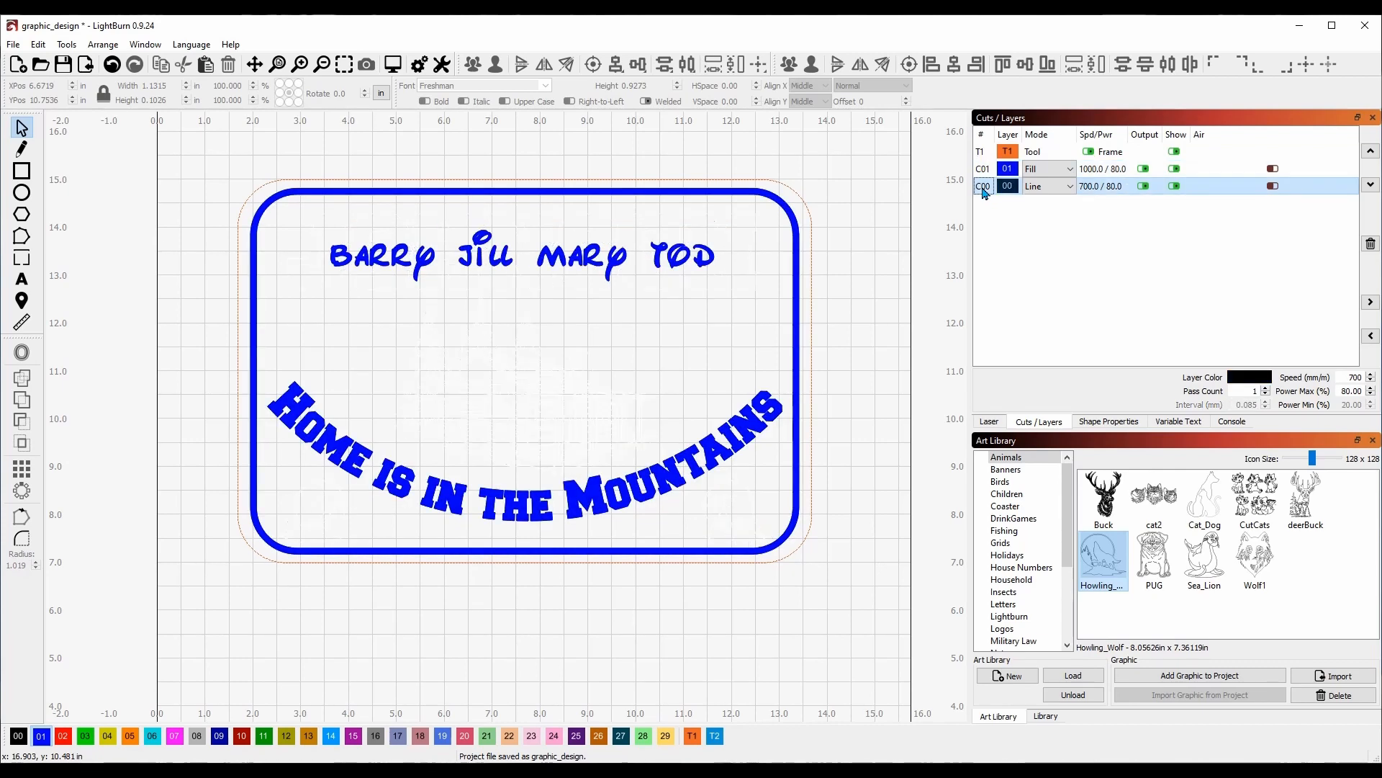
click(983, 189)
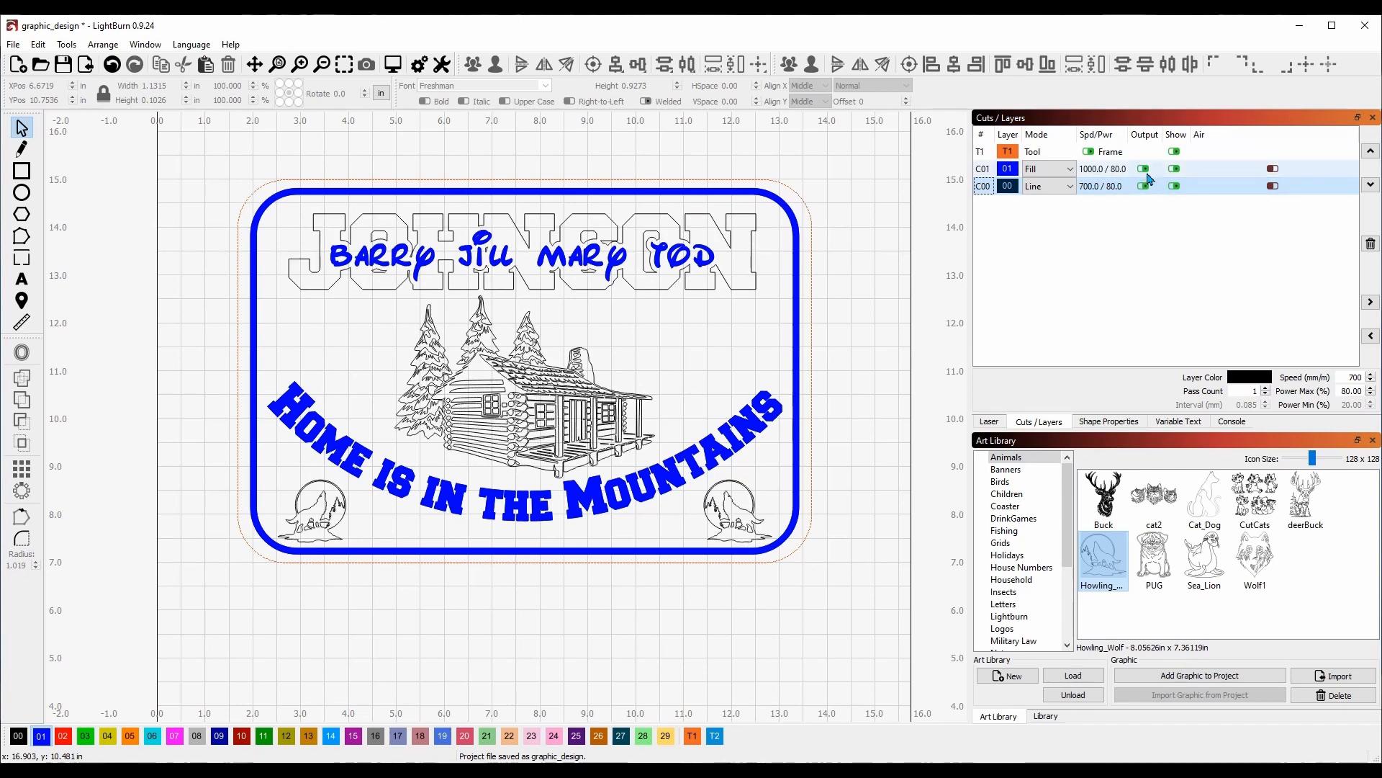
click(1046, 717)
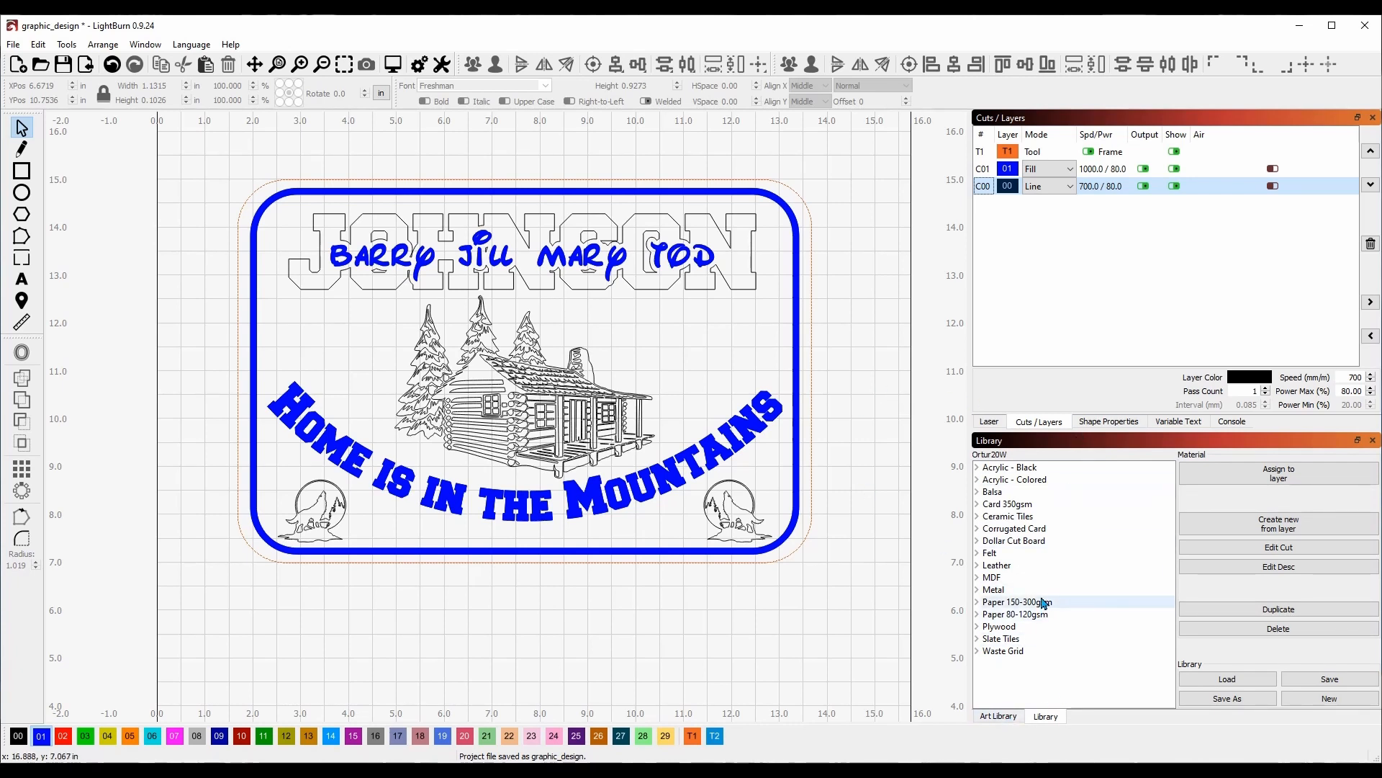
Assign the Dollar Cut Board Engrave Dark Fill preset to fill layer C01 (1000.0 / 80.0).
click(977, 546)
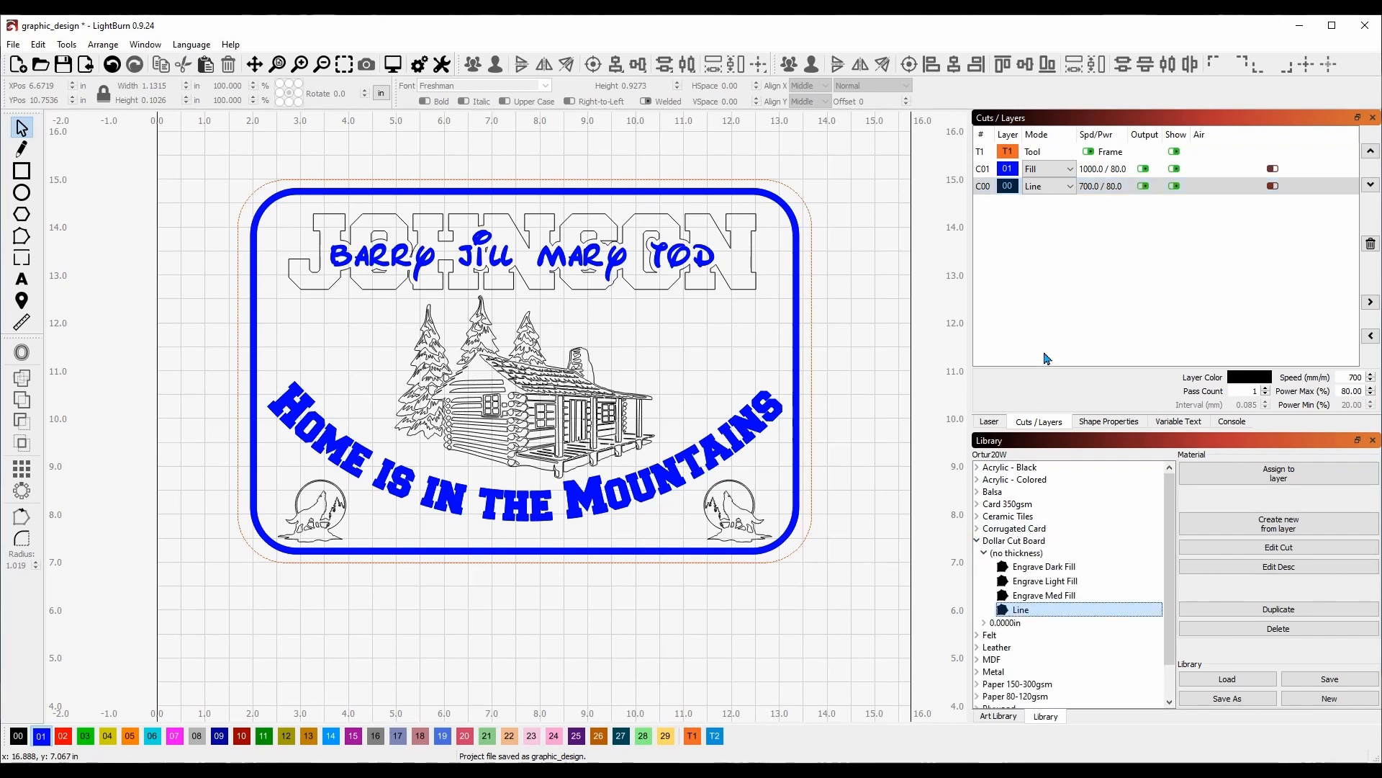
click(985, 170)
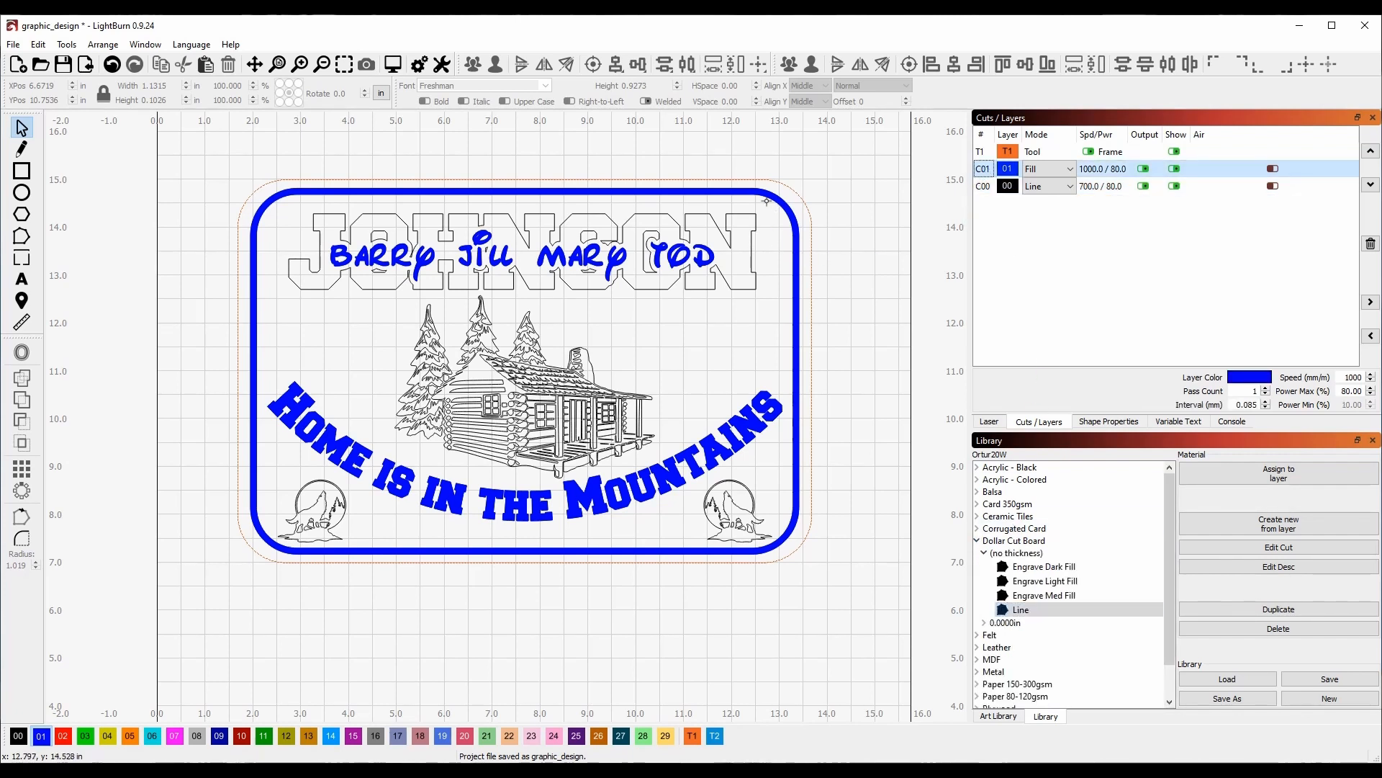
click(1023, 569)
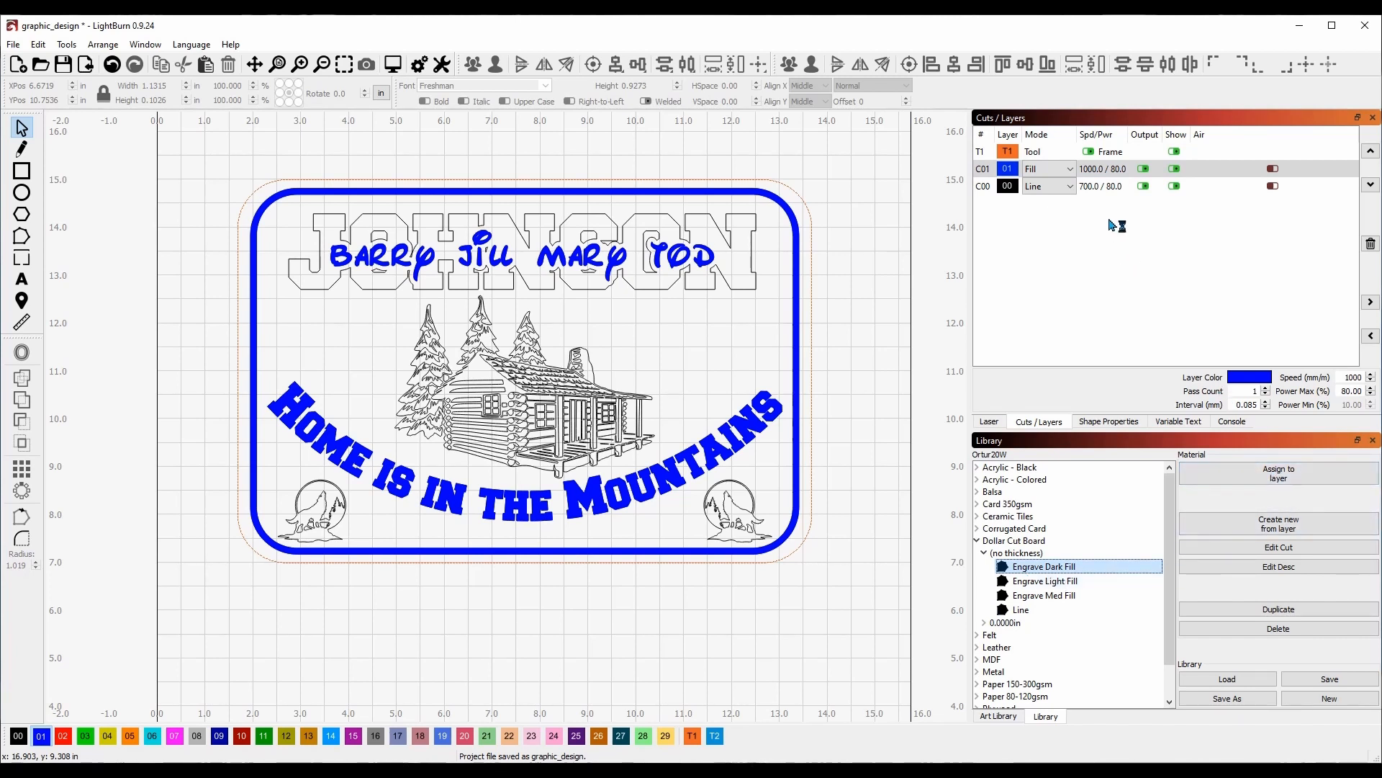
click(1066, 174)
click(1240, 474)
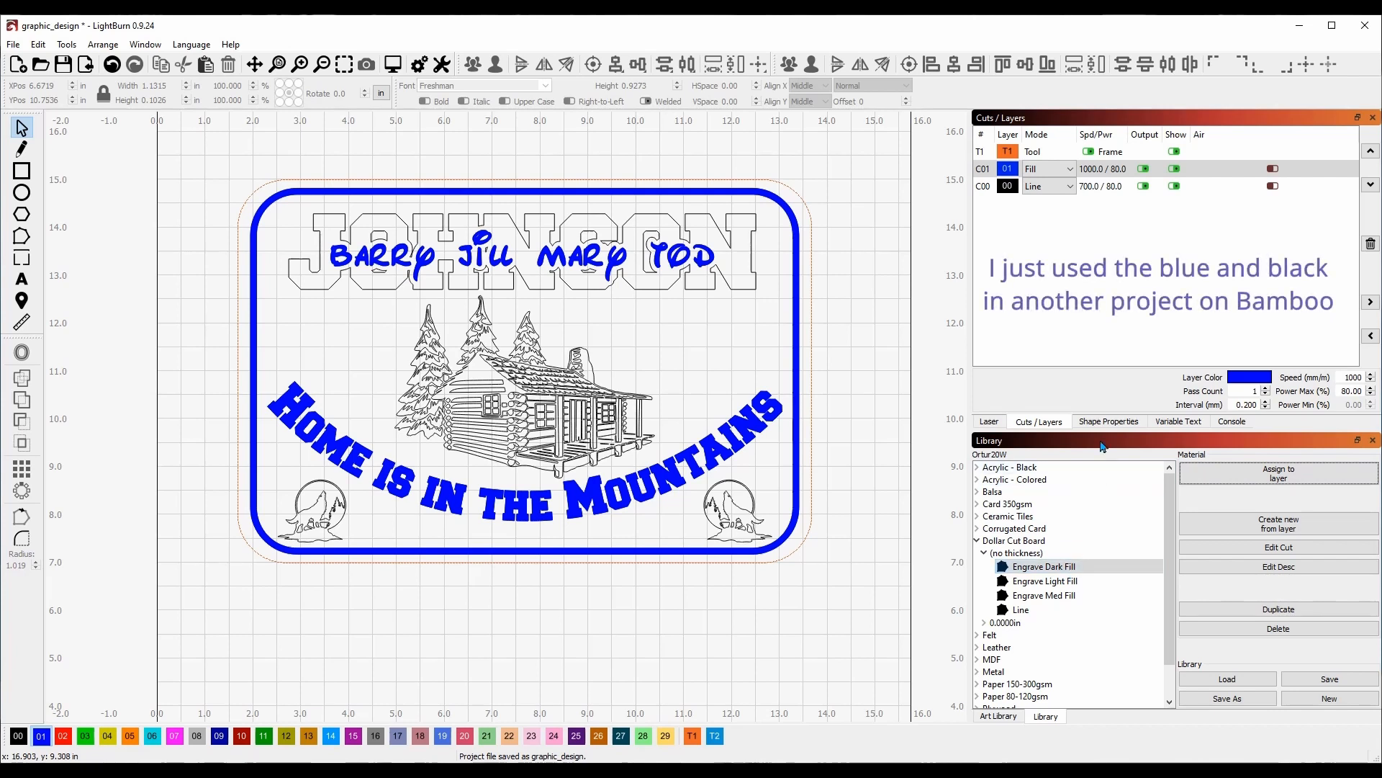
Assign the Dollar Cut Board Line preset to line layer C00 (700.0 / 80.0).
click(986, 186)
click(1062, 611)
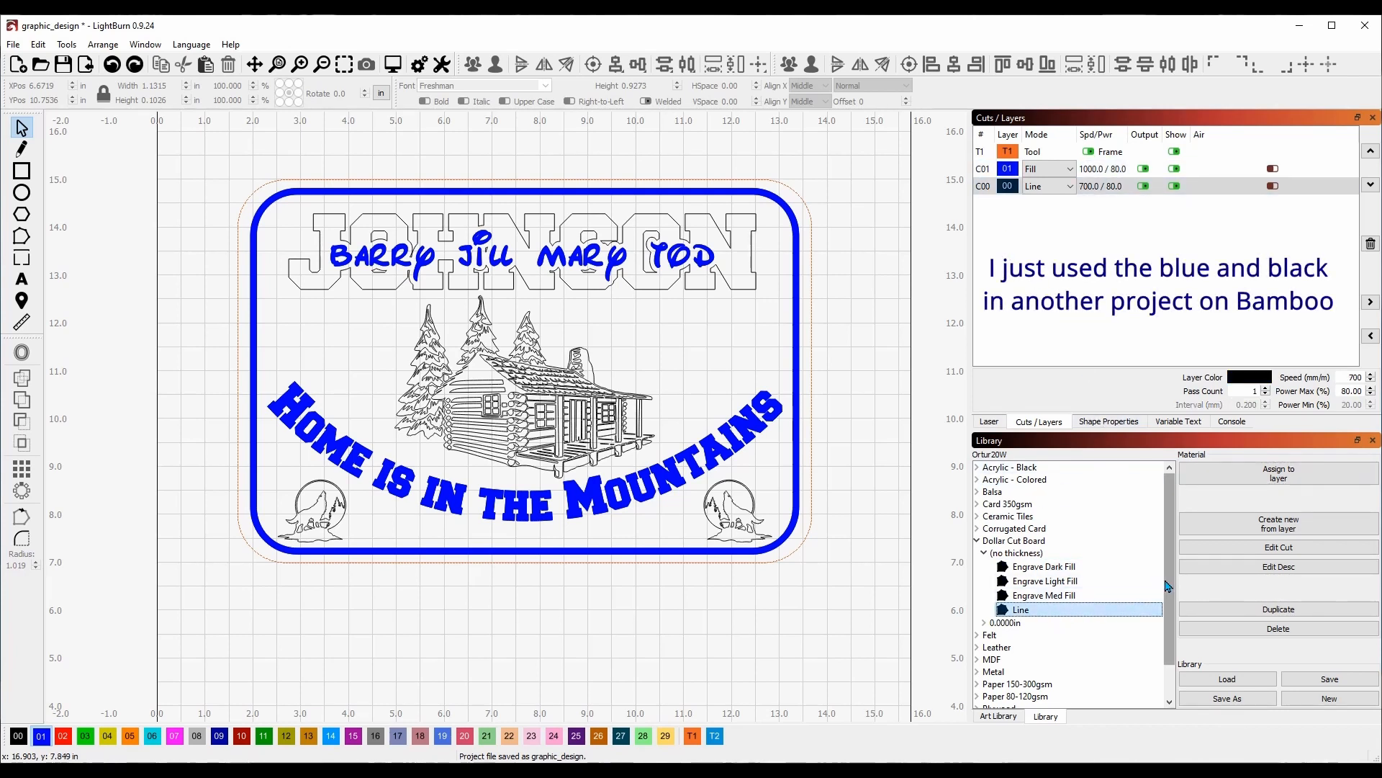
click(1281, 476)
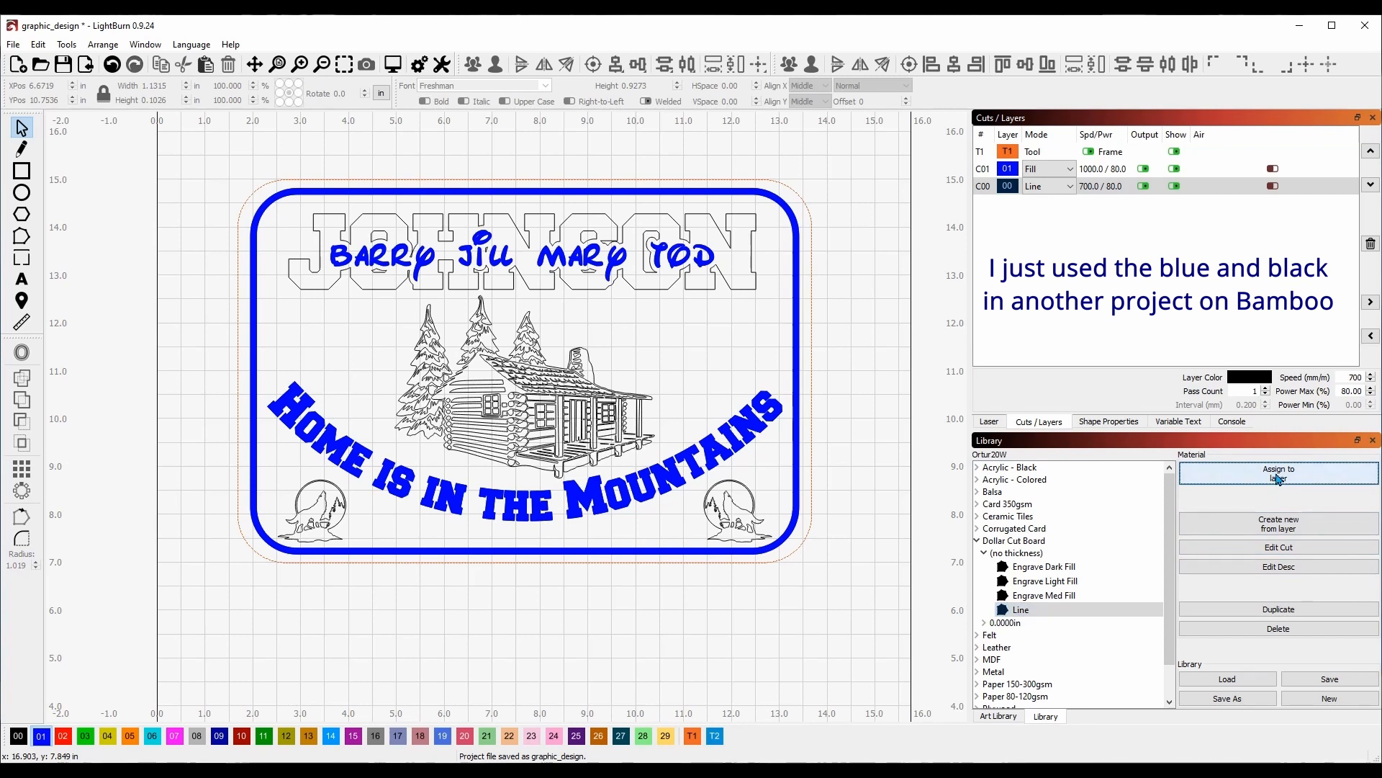
click(1088, 186)
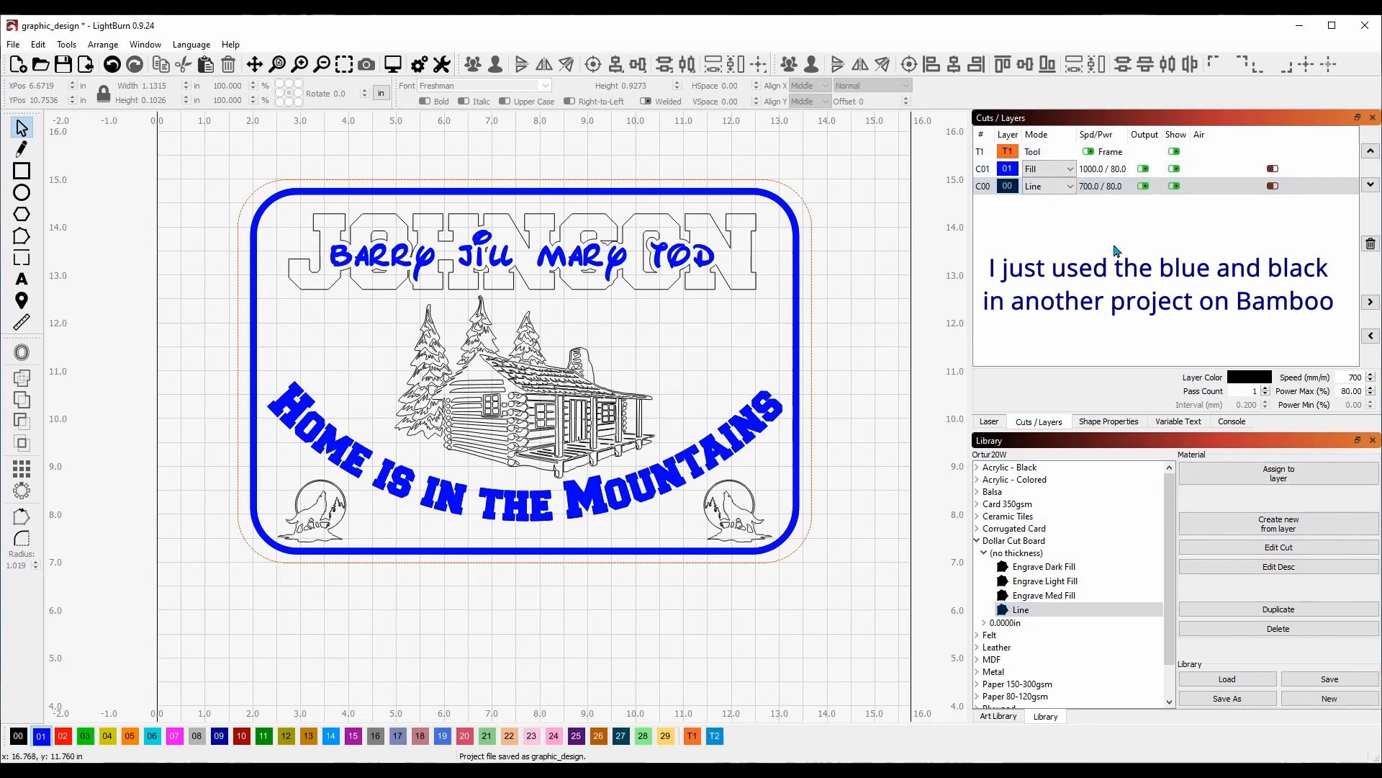
click(977, 540)
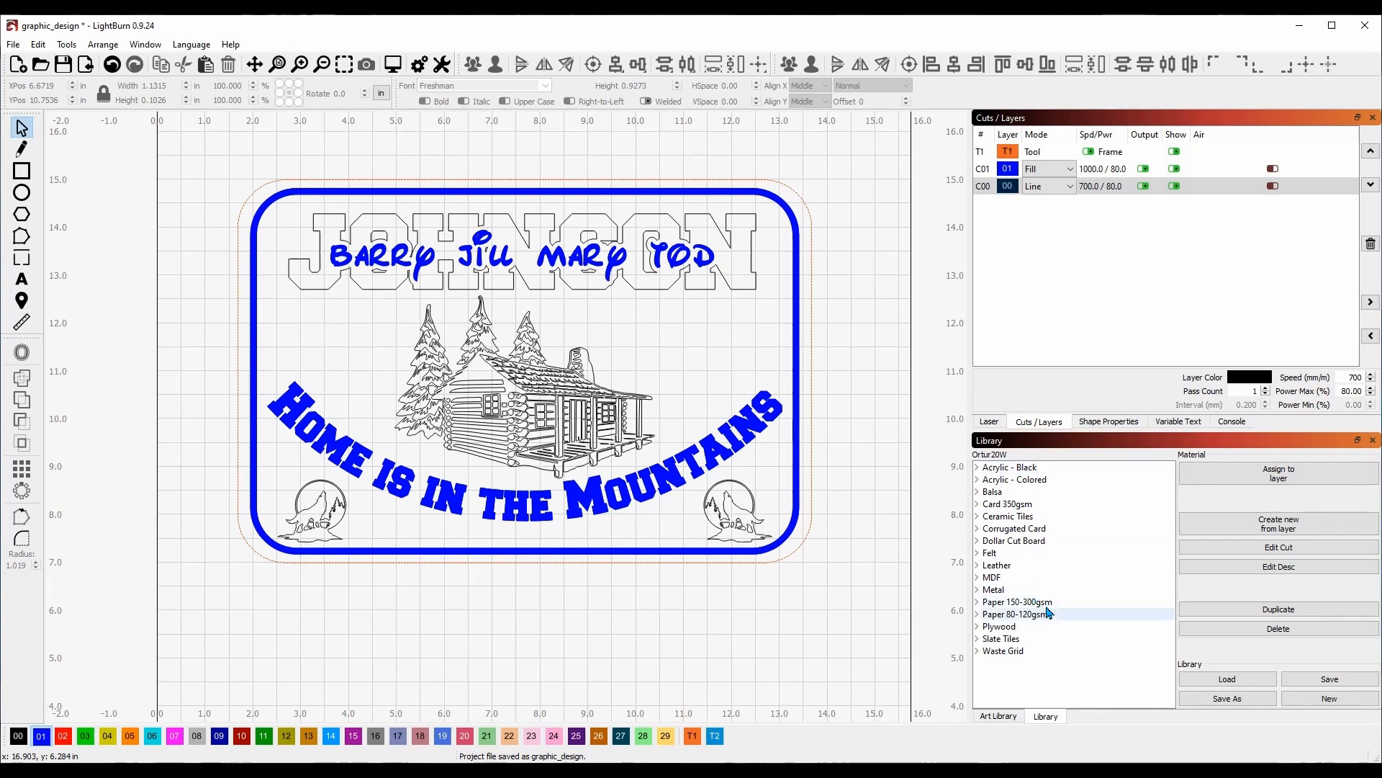
click(977, 541)
click(985, 553)
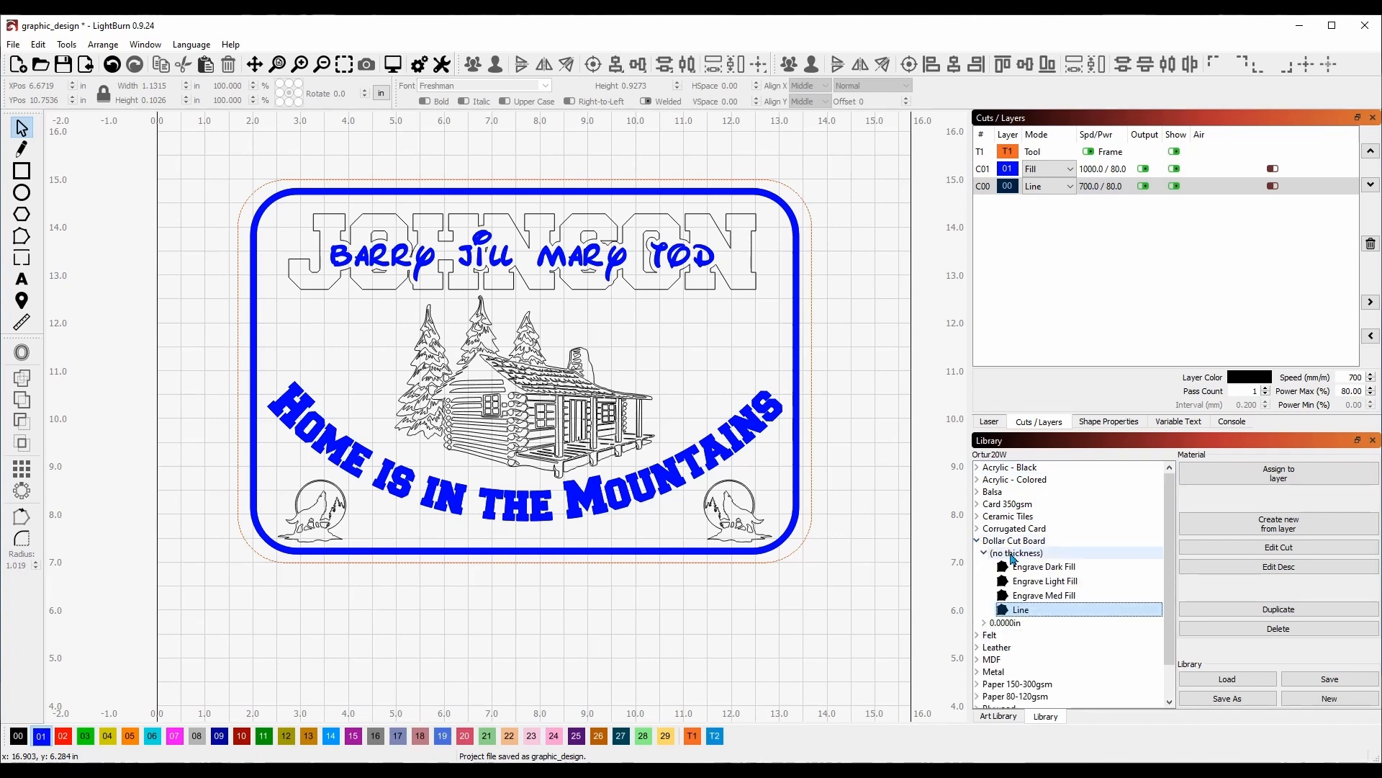
click(1044, 568)
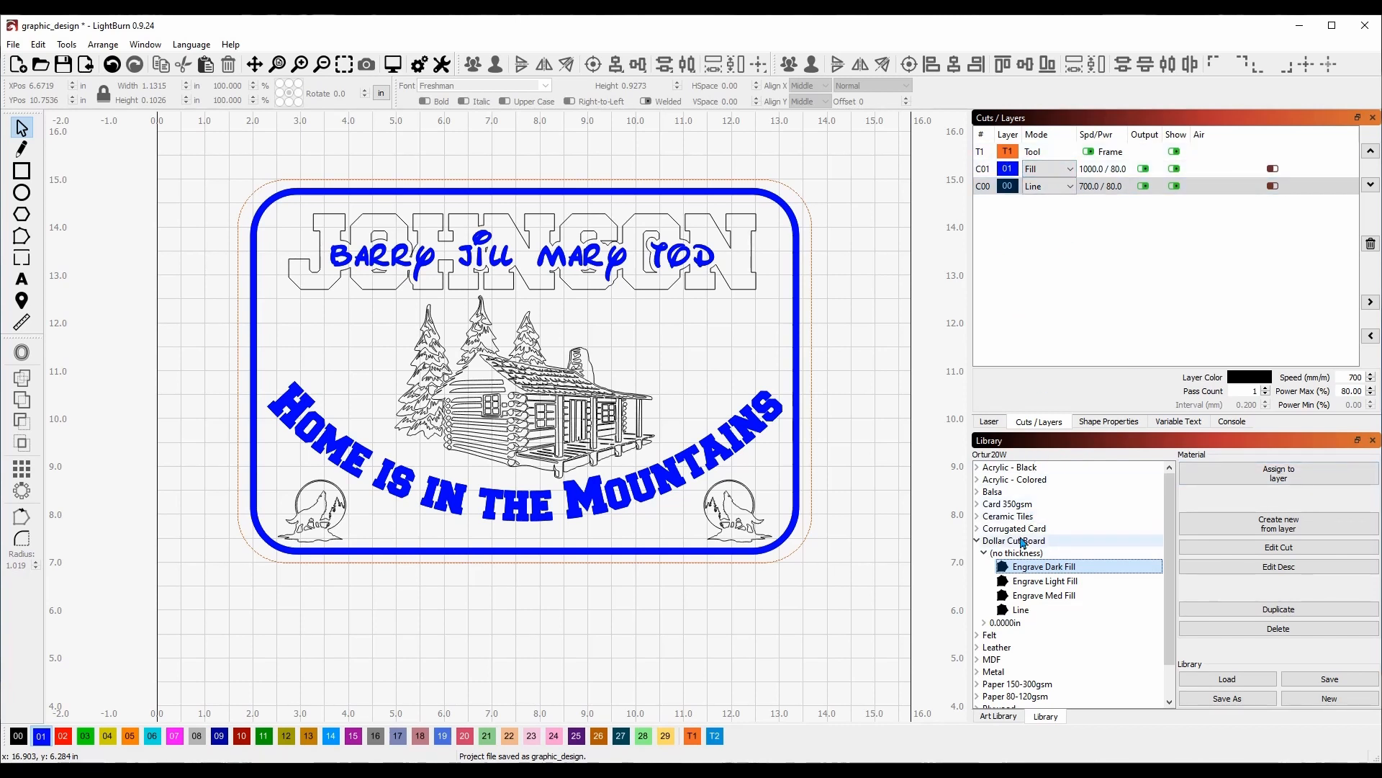
click(977, 541)
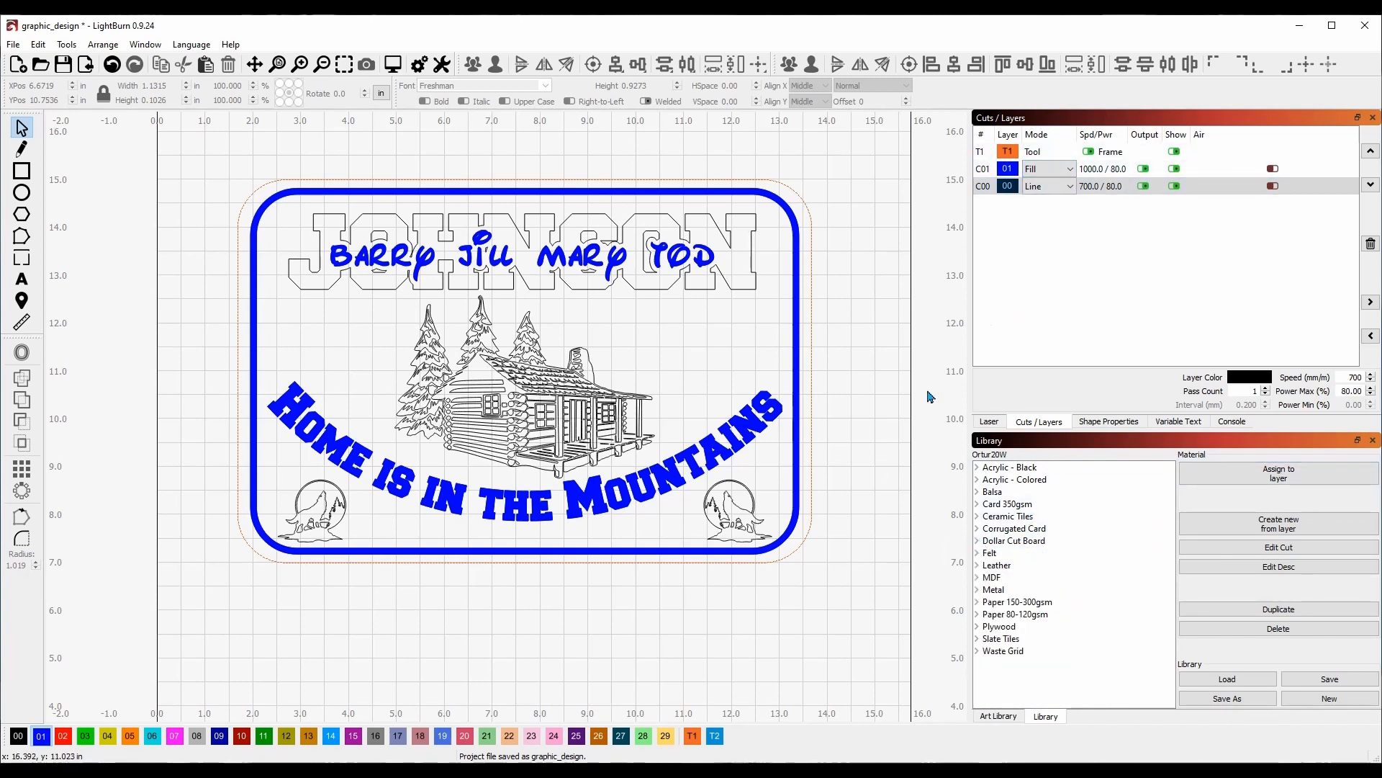
double_click(983, 169)
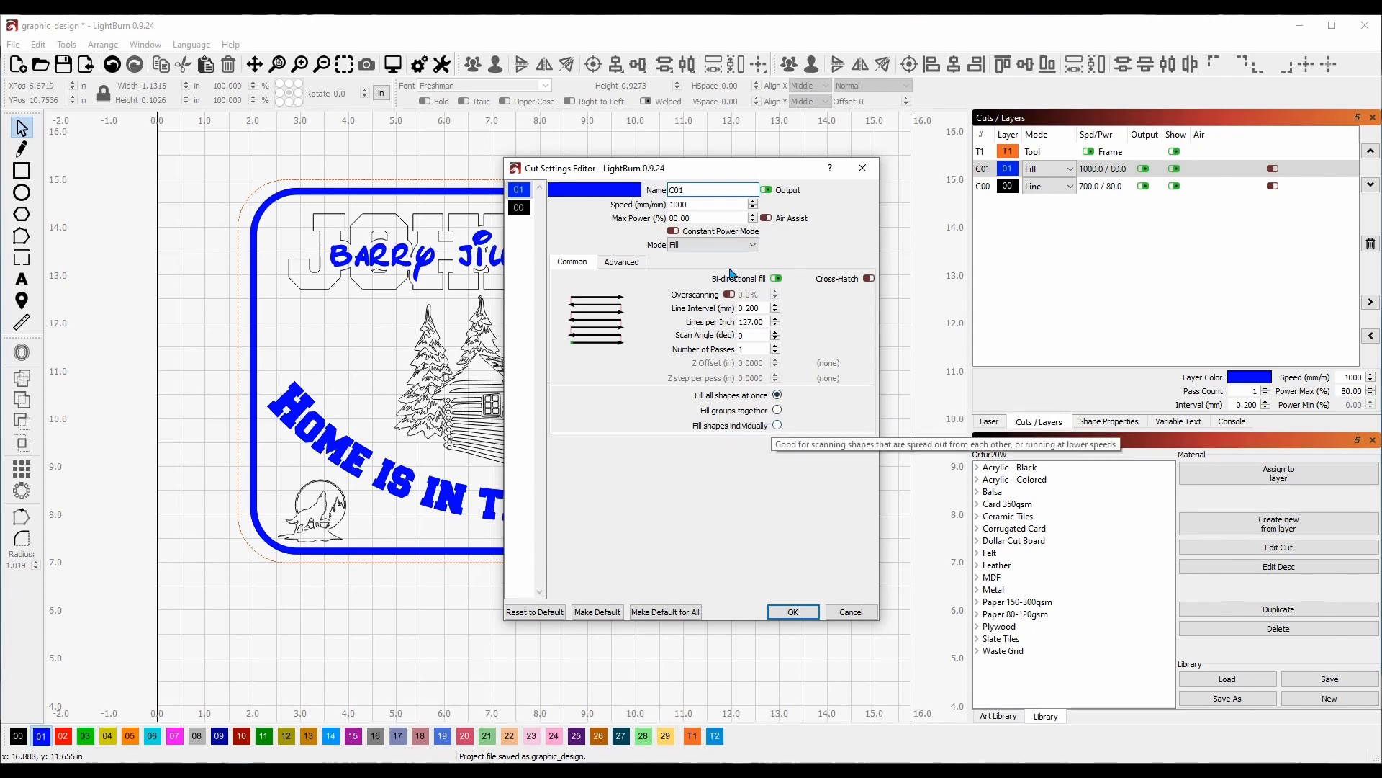
click(790, 612)
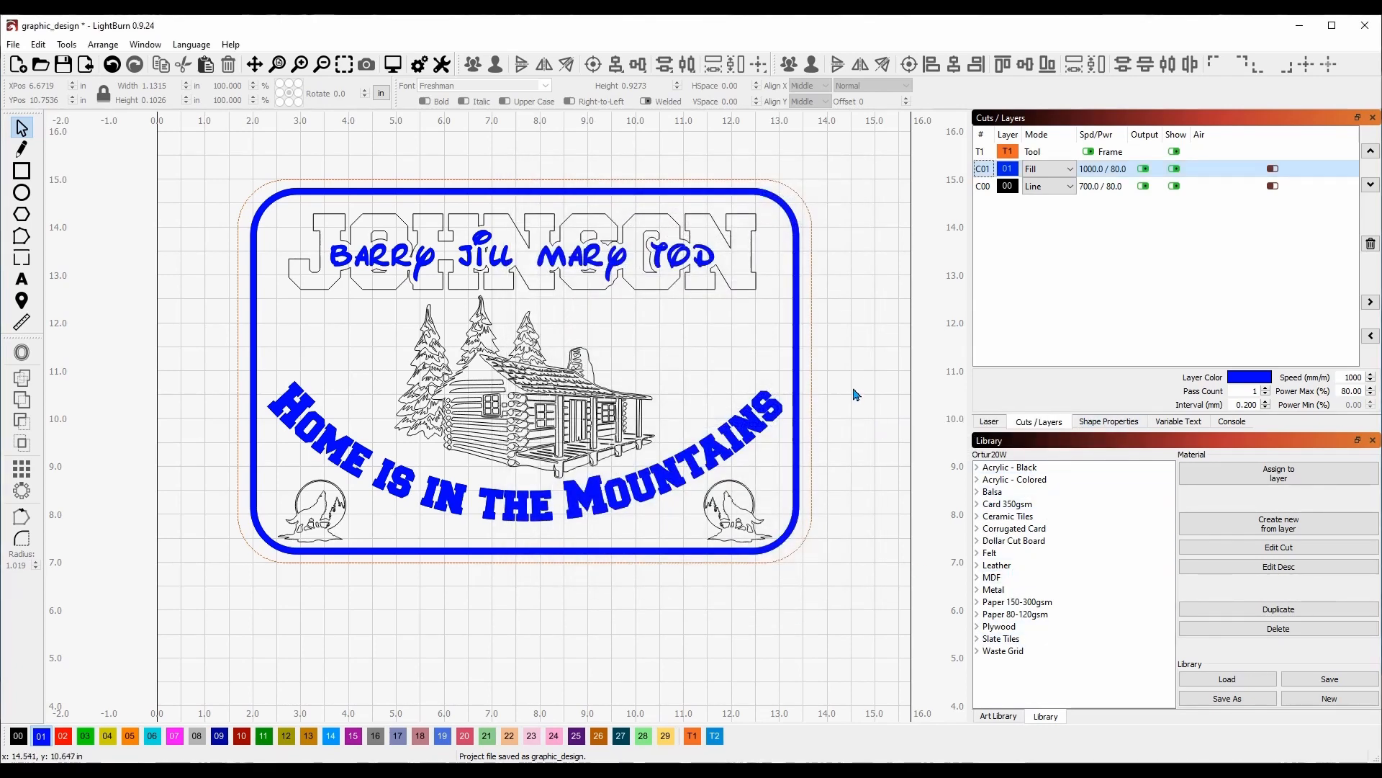
drag(861, 367, 657, 367)
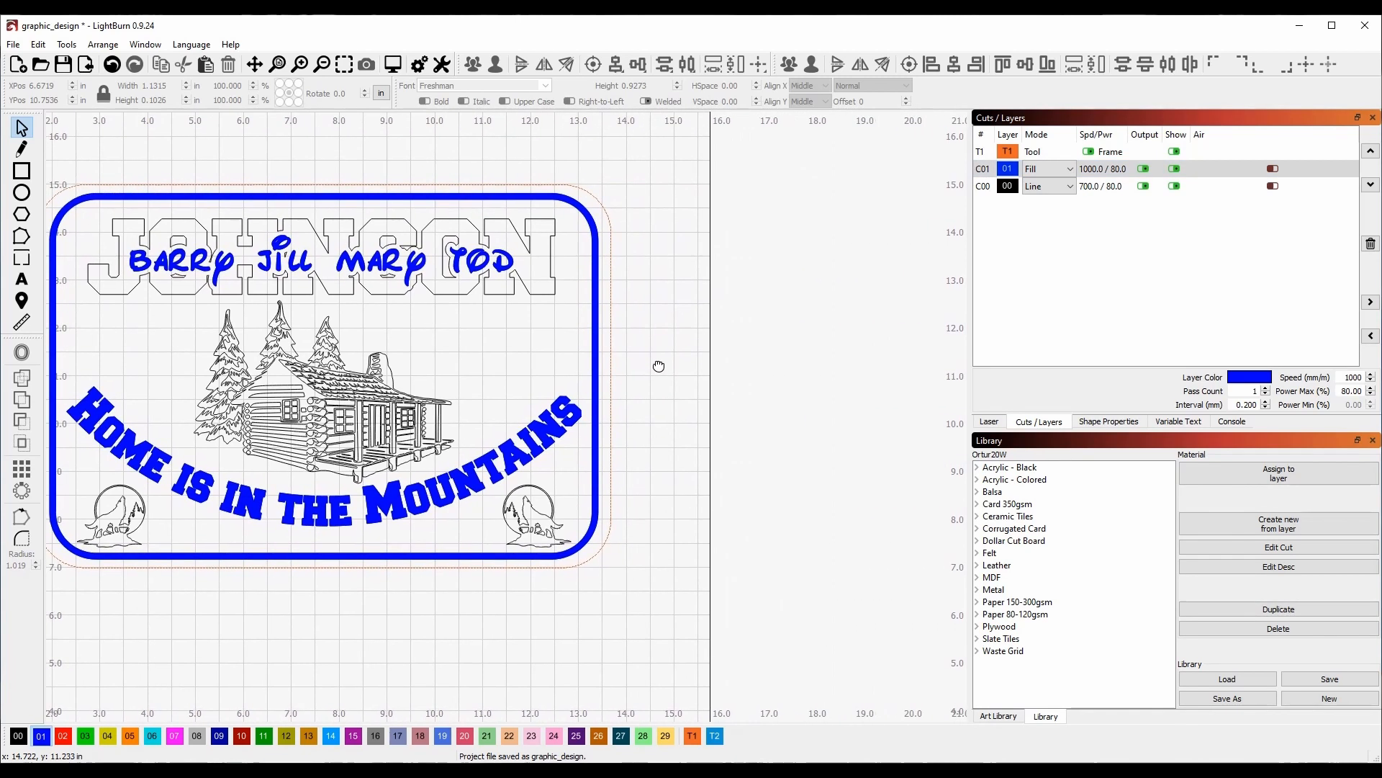
Draw a test square on layer 13 and give C13 the Balsa 0.0394in Scan preset (2000 mm/min, 50%).
key(r)
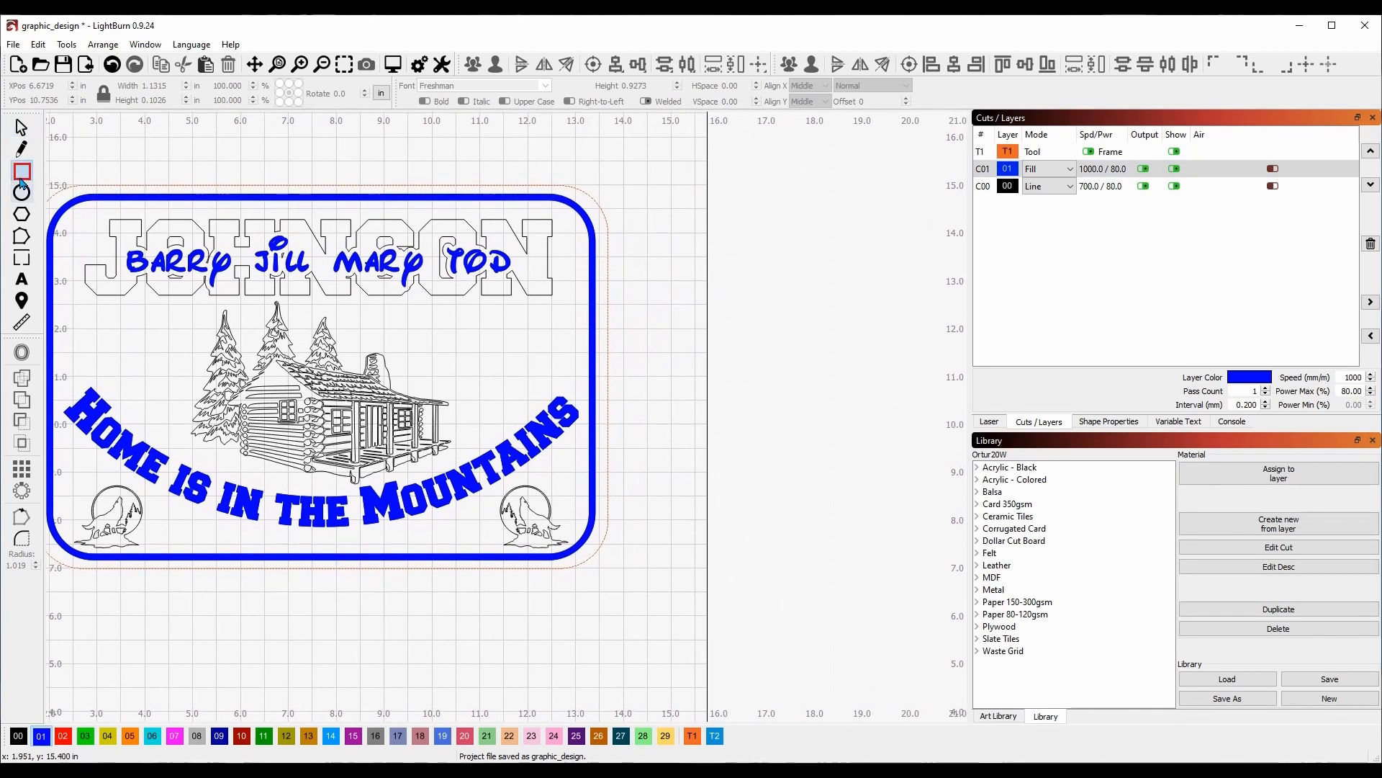
drag(689, 304, 809, 410)
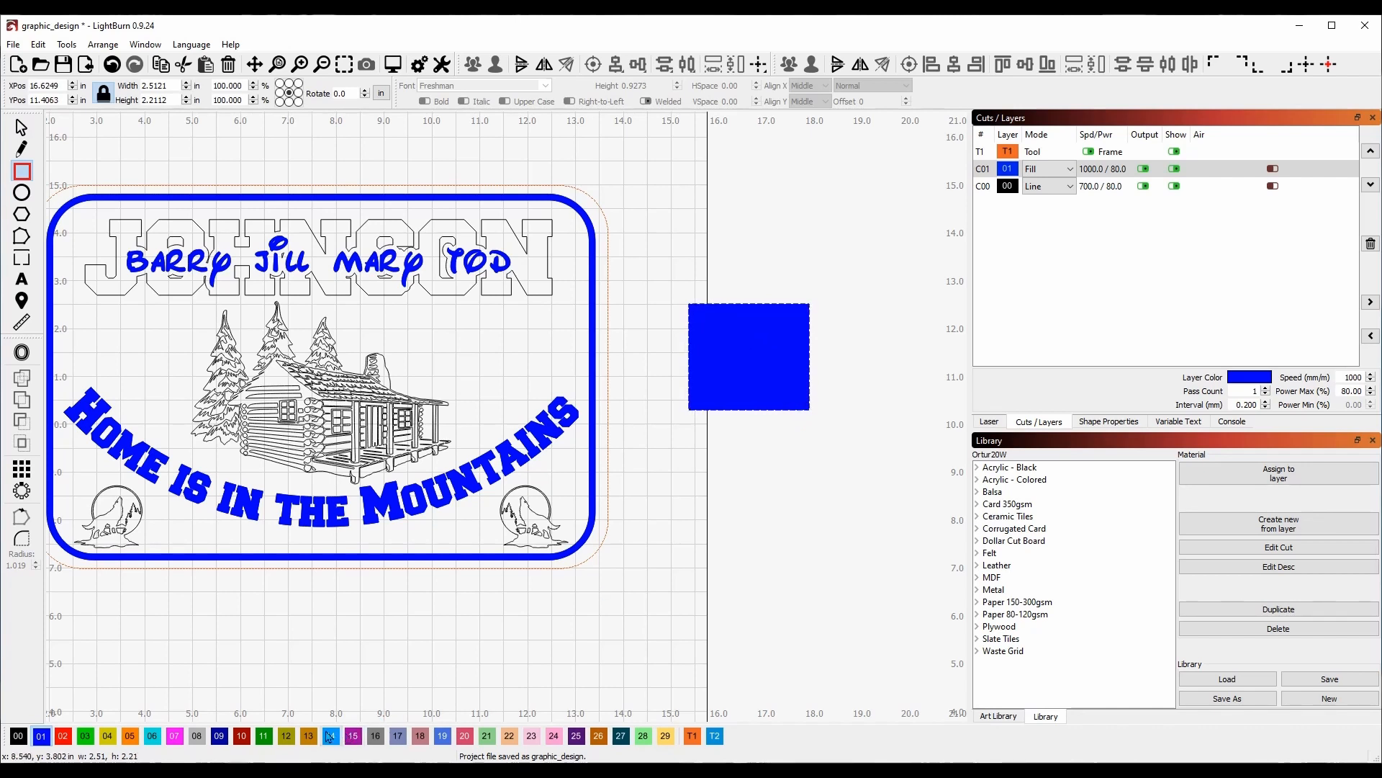
click(309, 735)
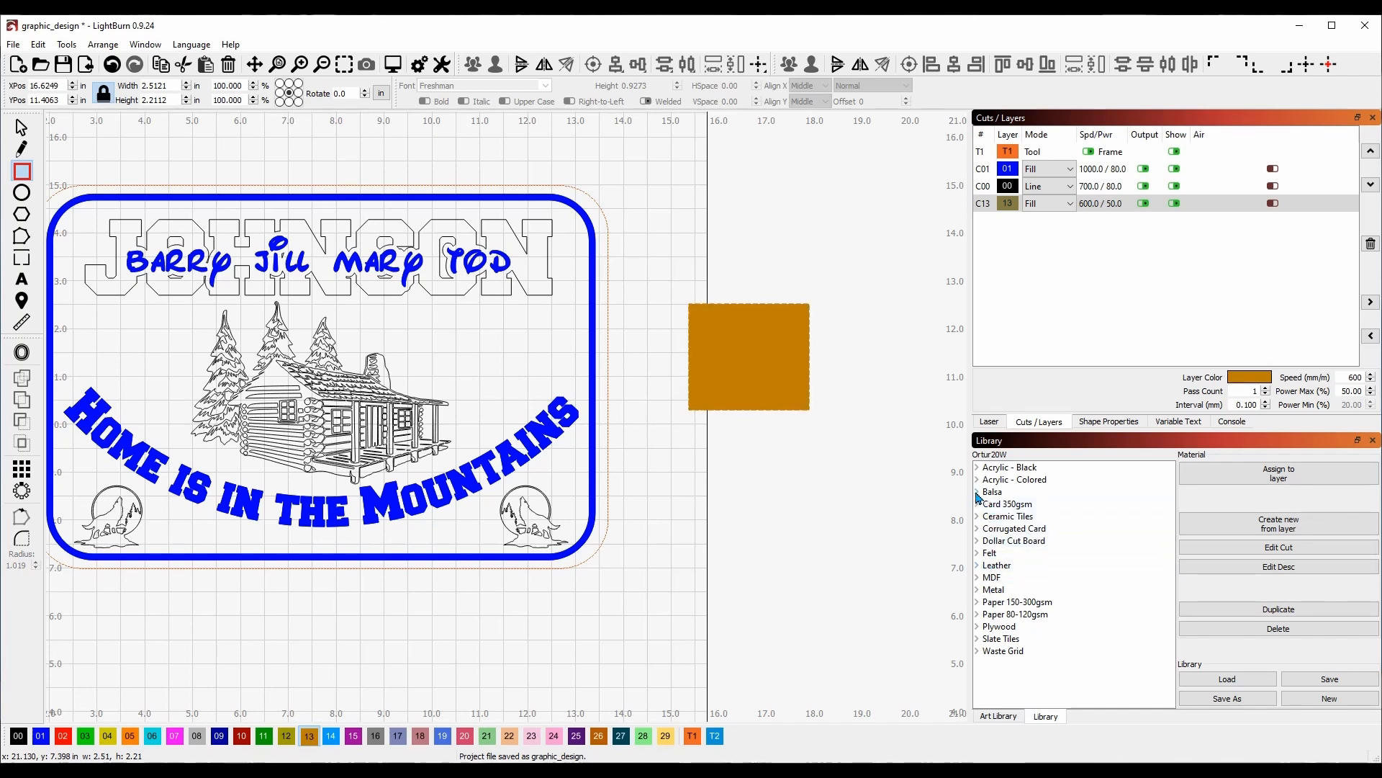
click(978, 492)
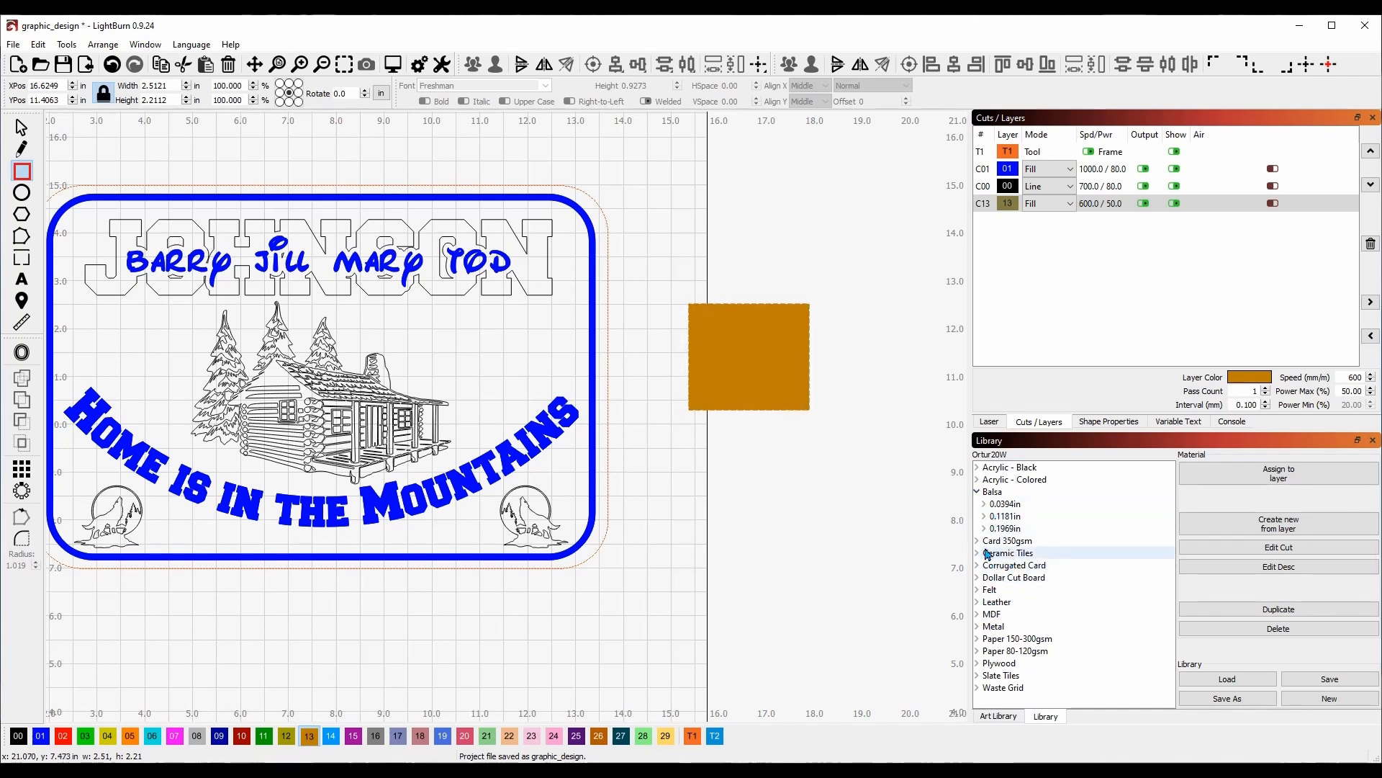
click(984, 504)
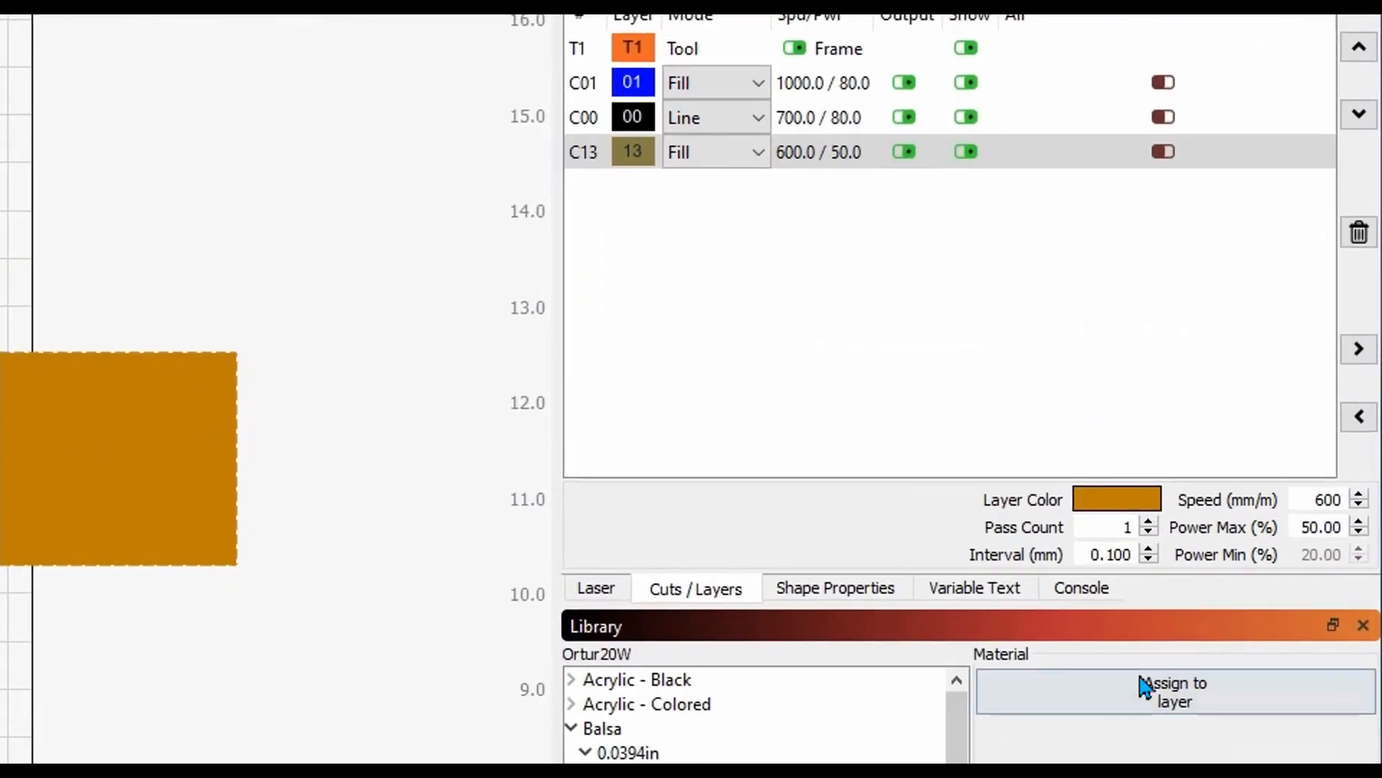
click(1143, 690)
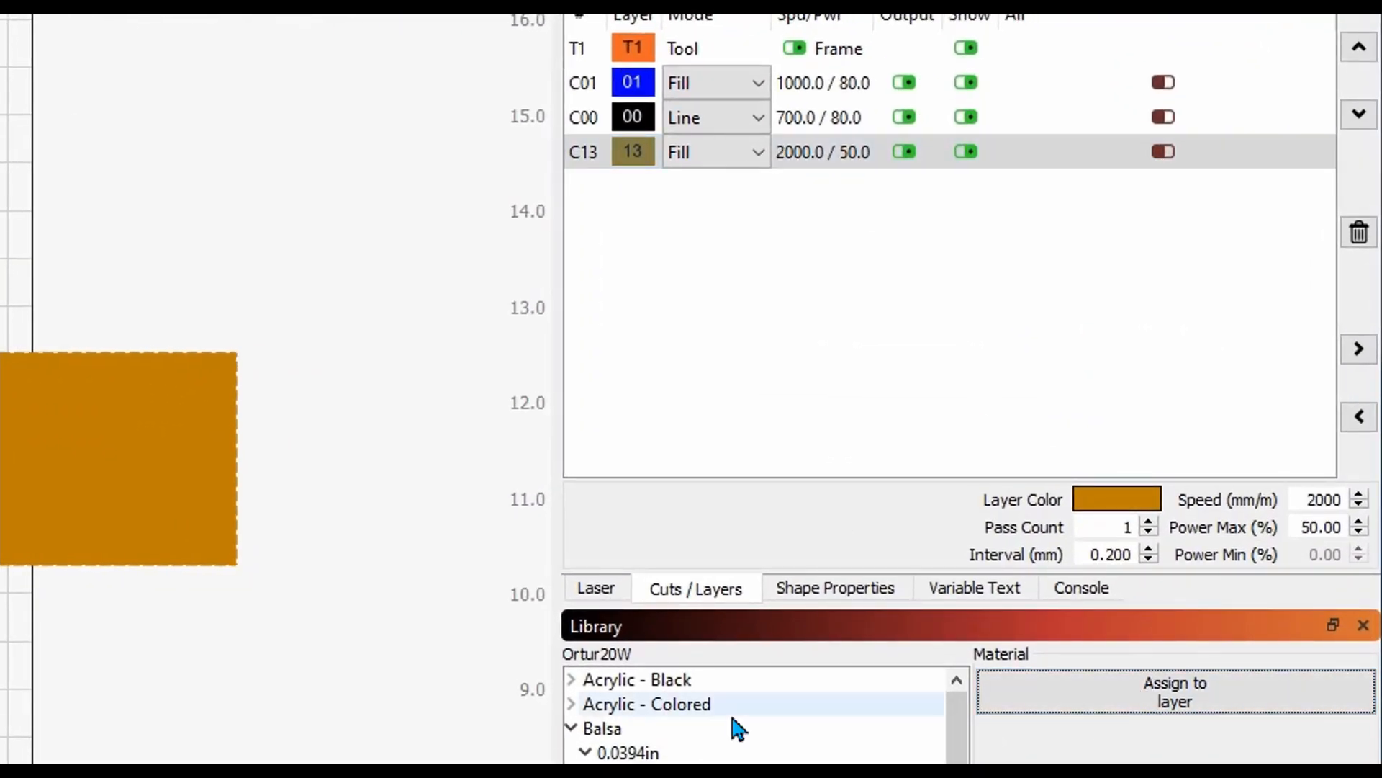
Delete the temporary test square.
click(573, 728)
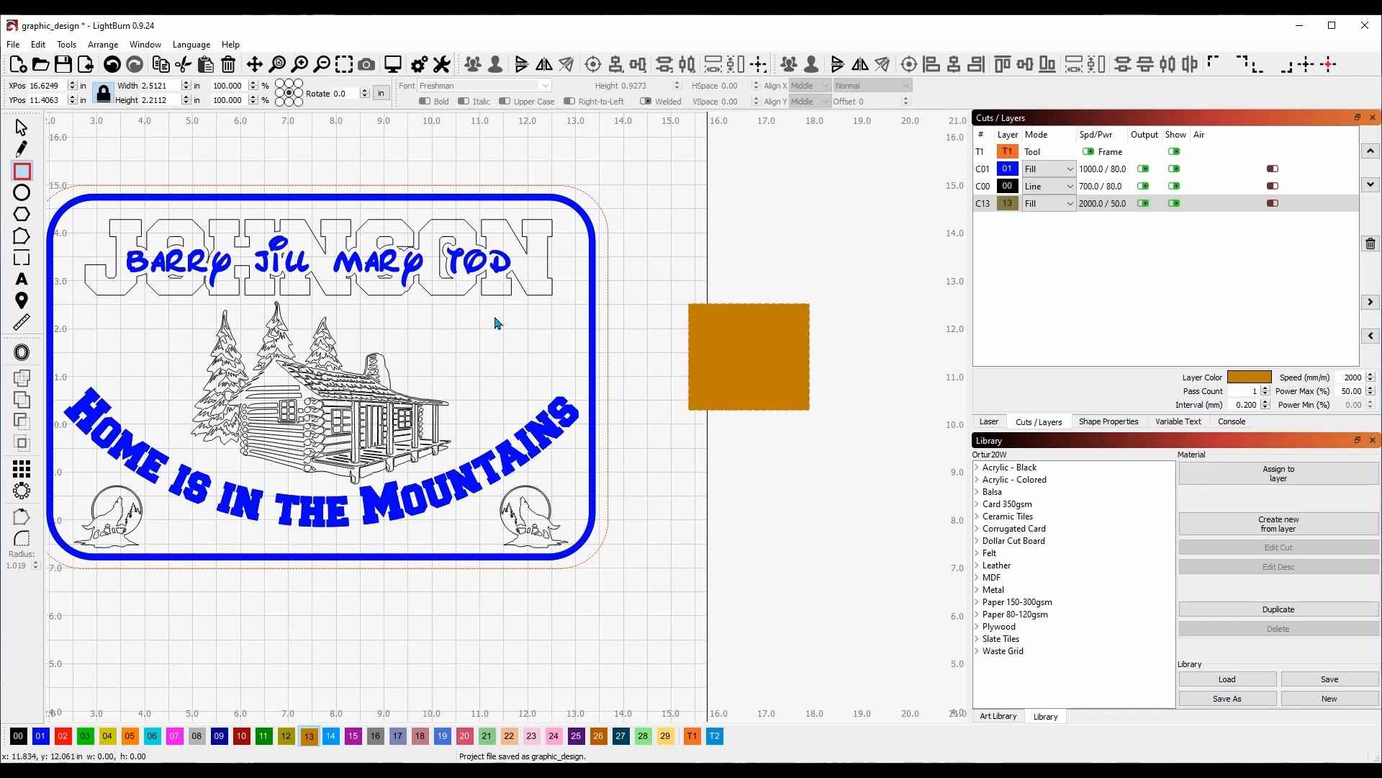
click(21, 127)
click(750, 353)
key(Delete)
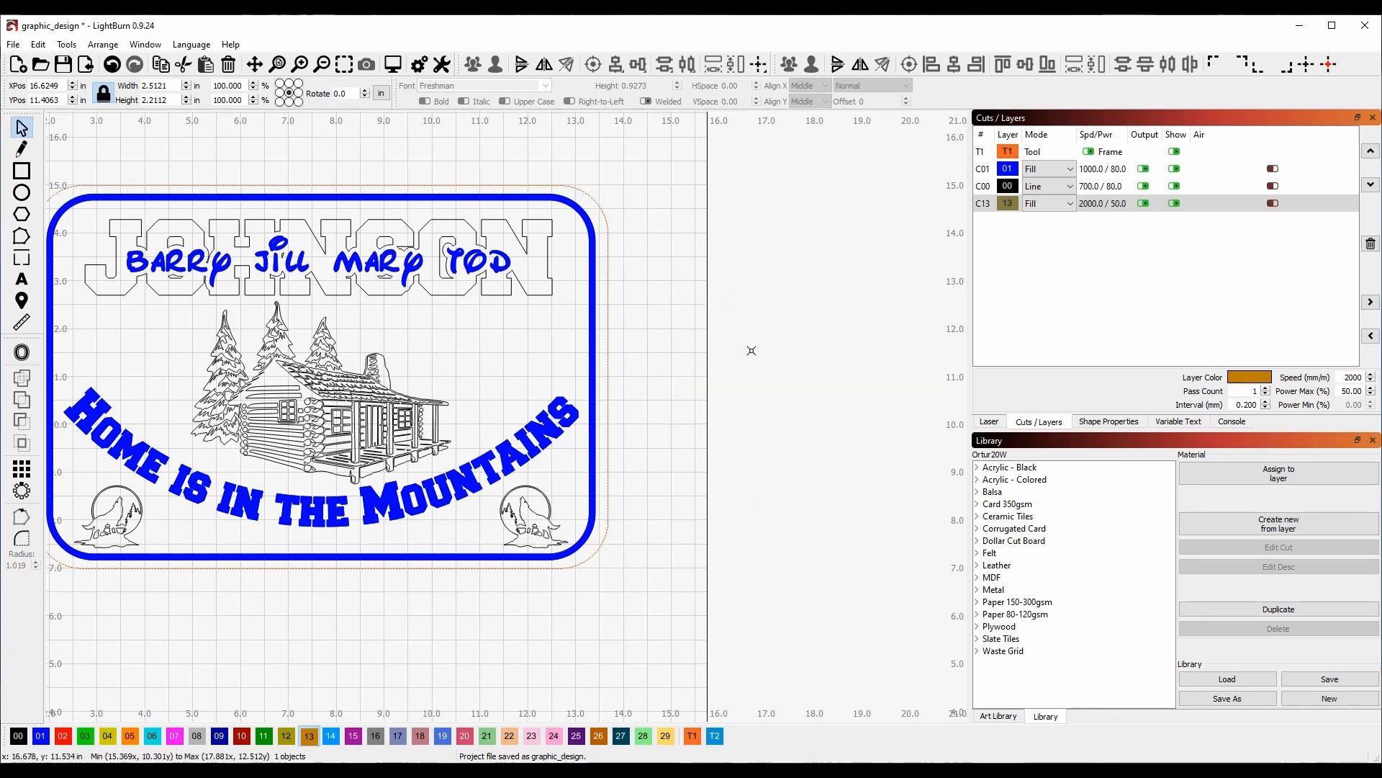
Preview the finished sign, scrubbing playback, to confirm the 4:50:55 estimated time.
drag(691, 388, 886, 401)
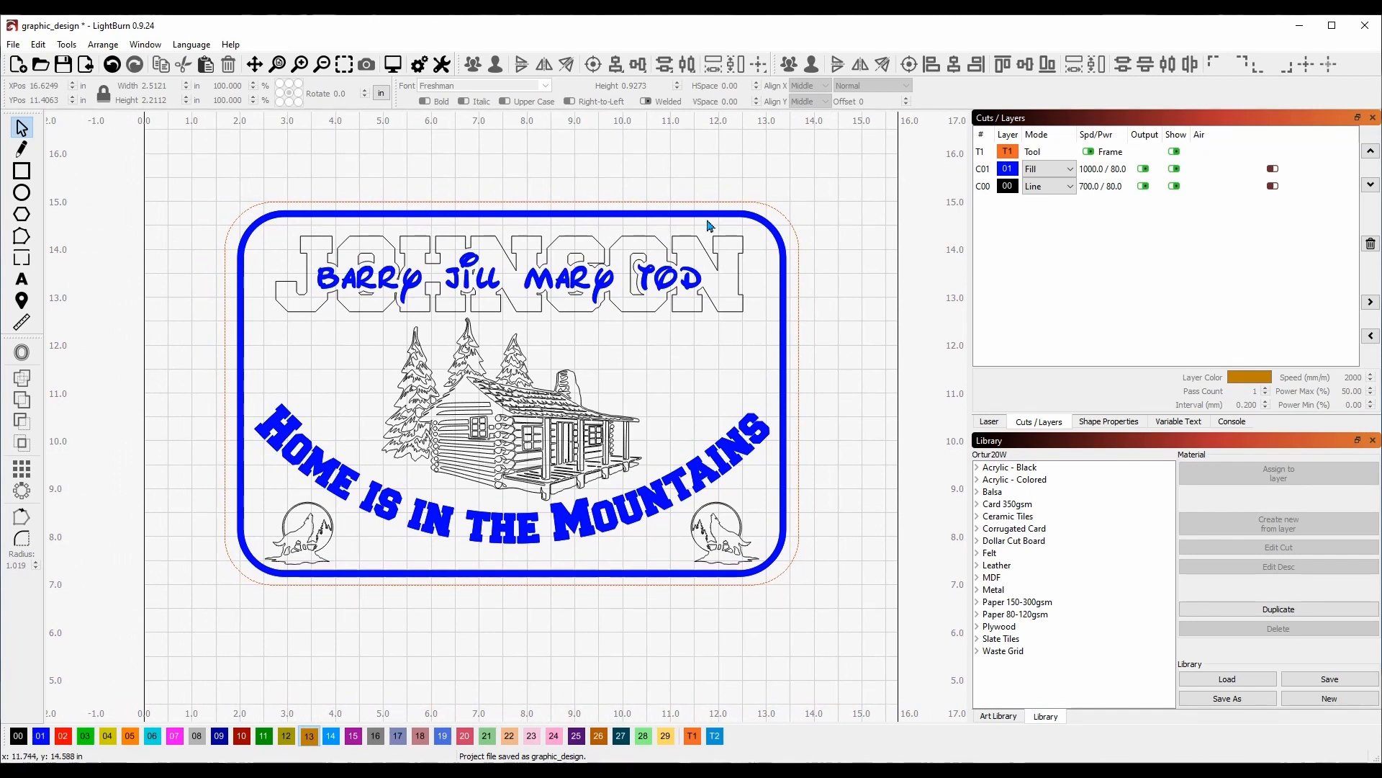
click(392, 64)
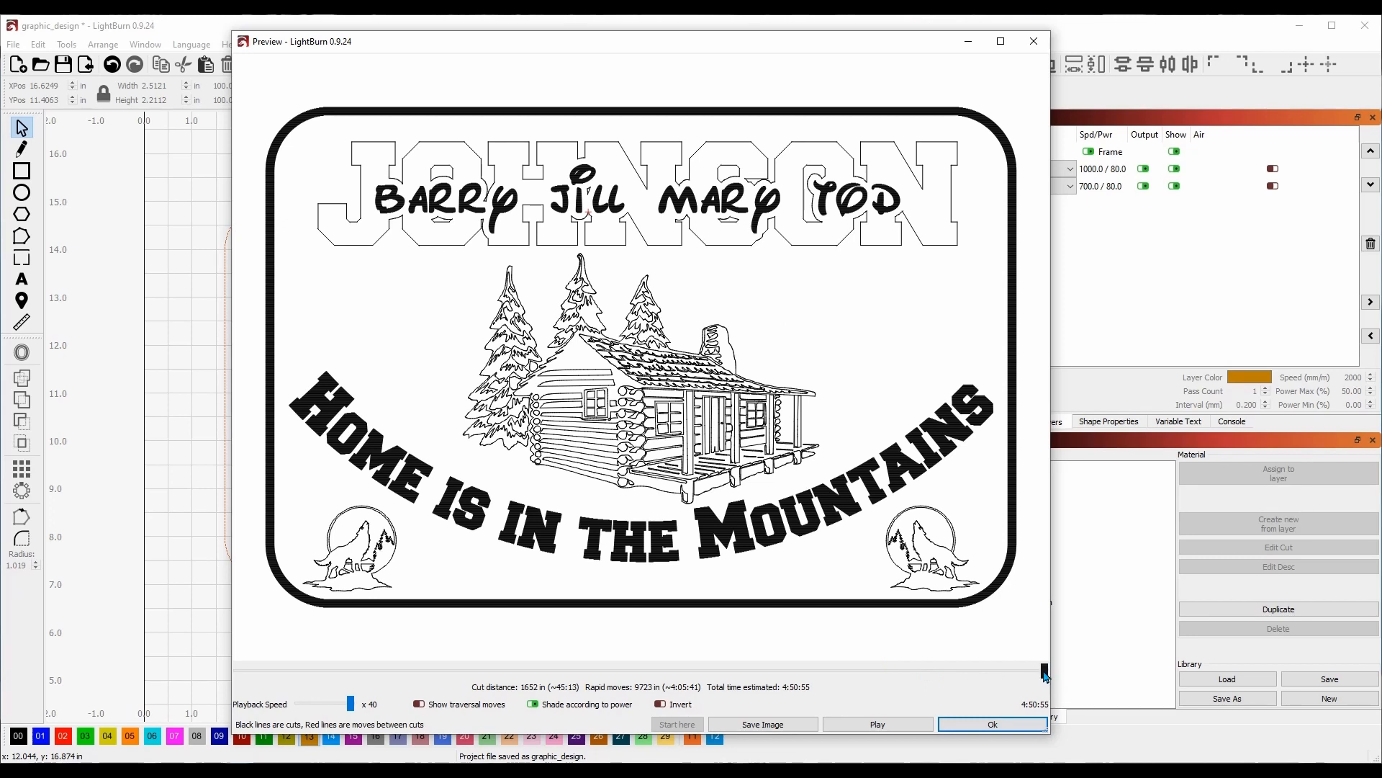
mouse_move(1045, 676)
mouse_down()
mouse_move(243, 658)
mouse_move(461, 678)
mouse_move(946, 680)
mouse_up()
drag(967, 680, 1046, 671)
click(994, 724)
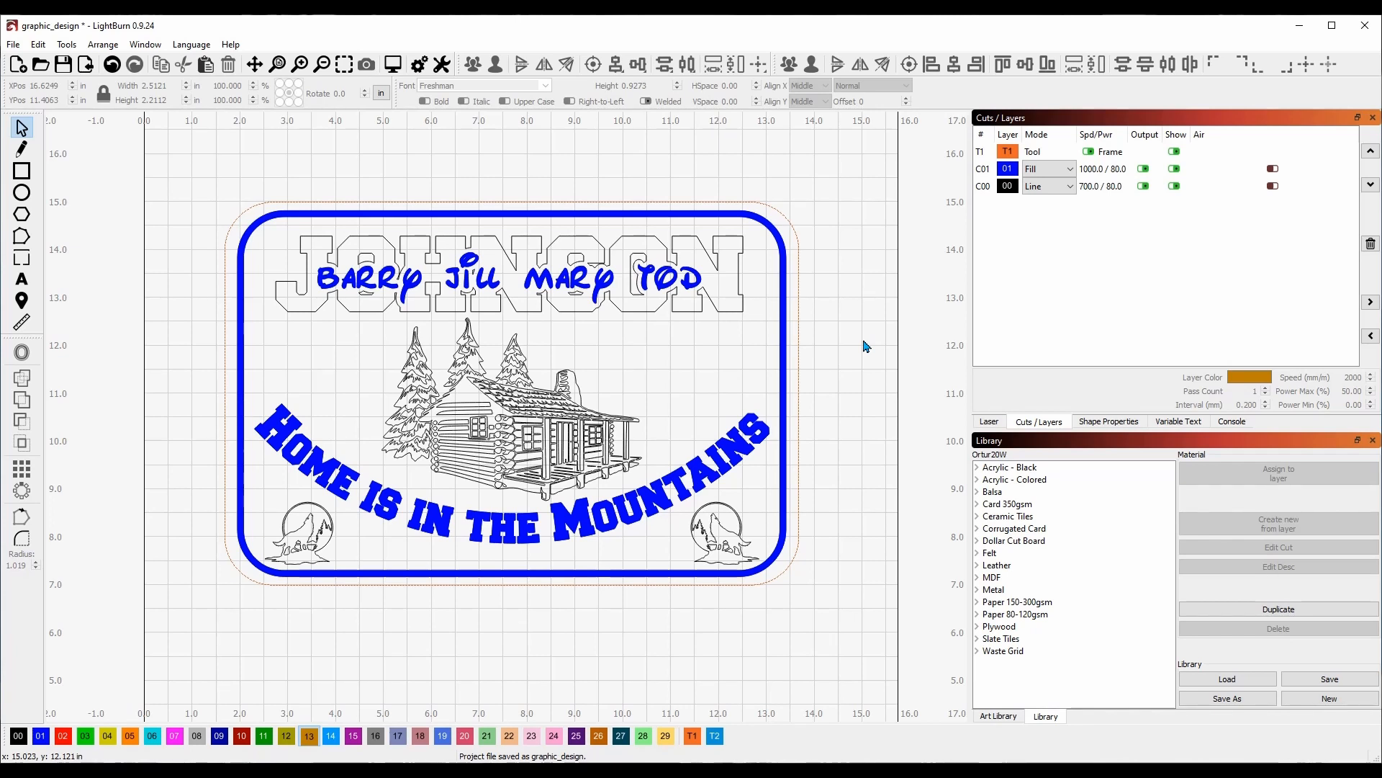
click(393, 64)
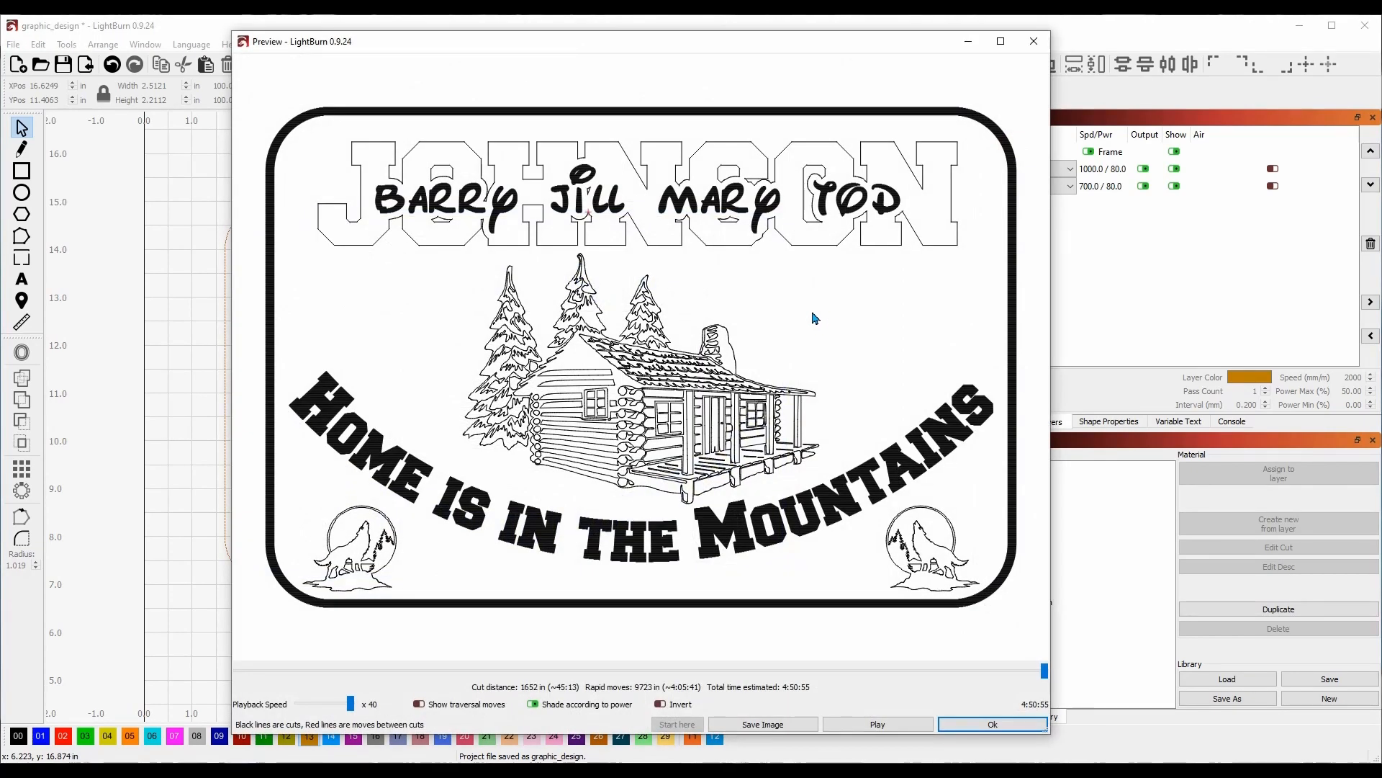